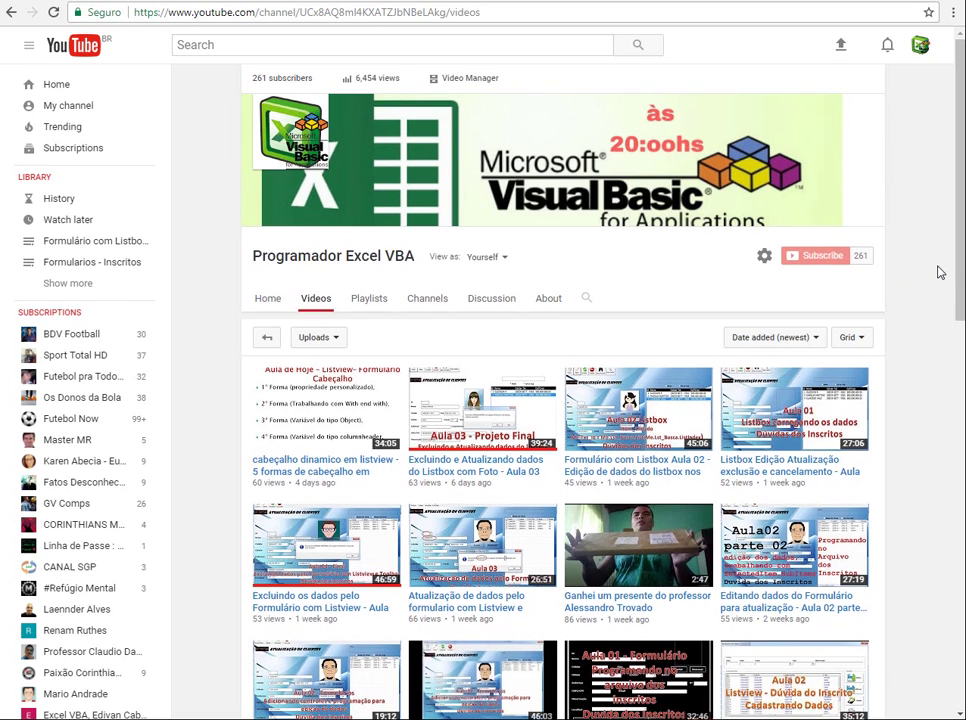
# - Scroll down the Programador Excel VBA channel's Videos tab through its older uploads
pyautogui.scroll(-1, 940, 272)
pyautogui.scroll(-1, 940, 272)
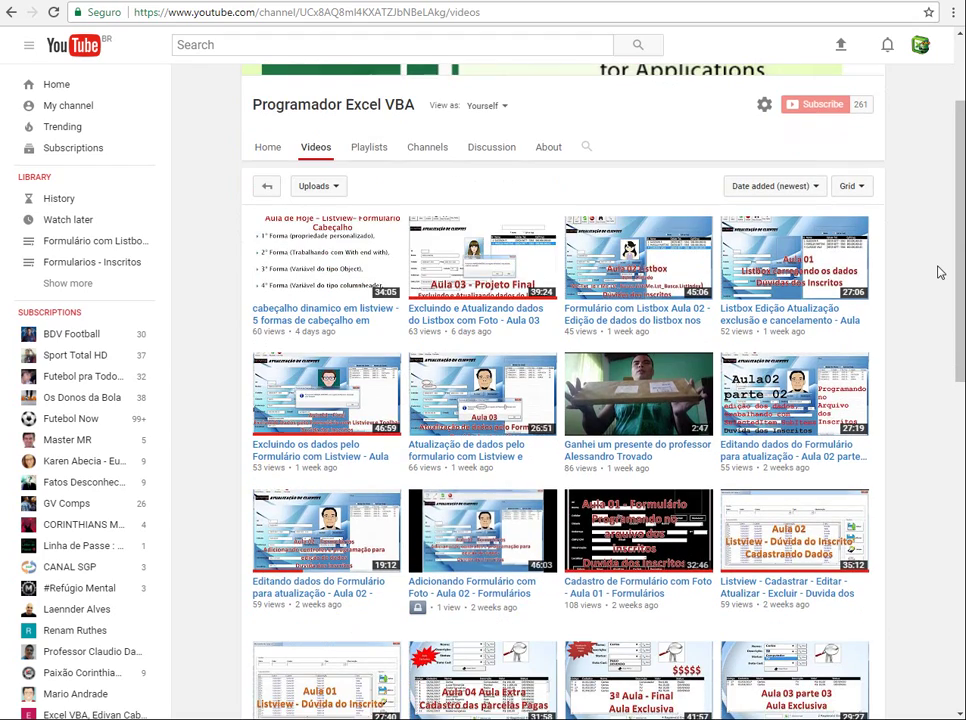
pyautogui.scroll(-1, 940, 272)
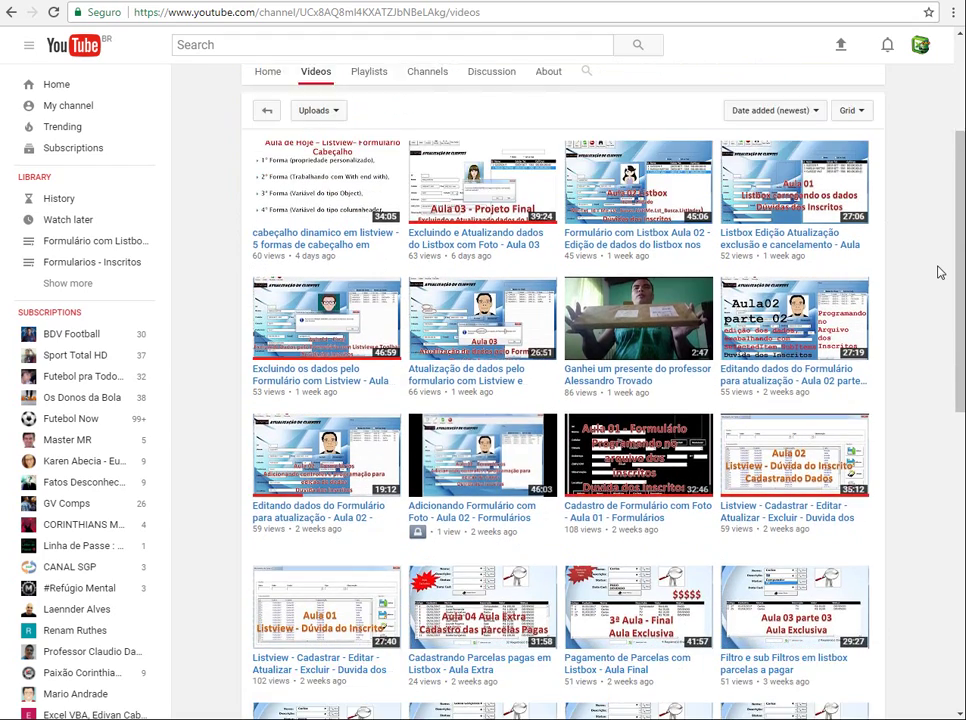
pyautogui.scroll(-1, 940, 272)
pyautogui.scroll(-1, 940, 272)
pyautogui.scroll(-2, 940, 272)
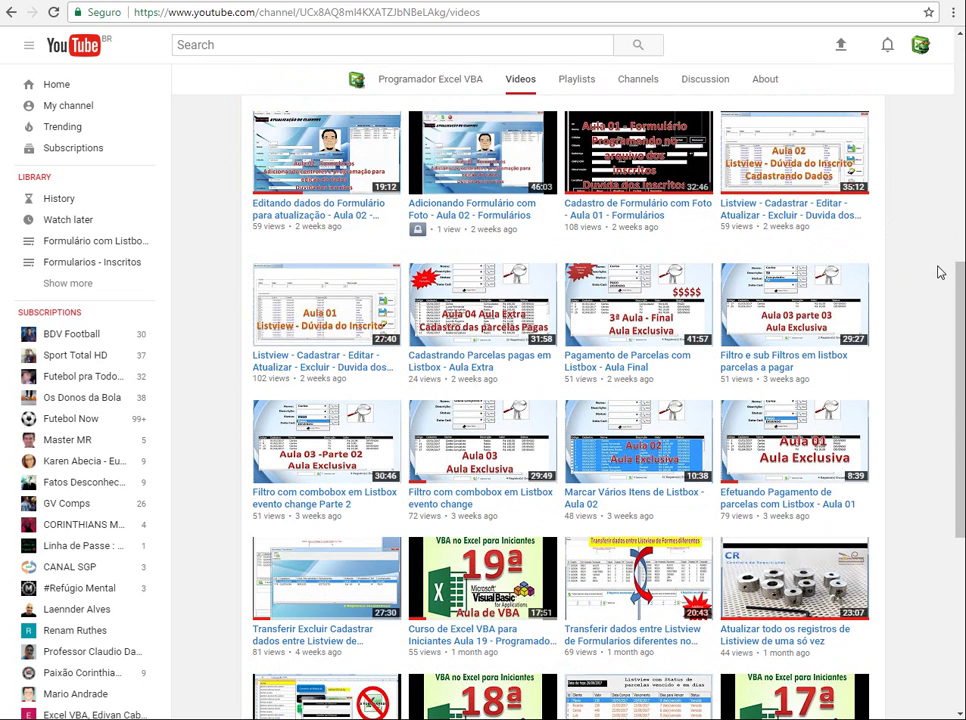
pyautogui.scroll(-2, 940, 272)
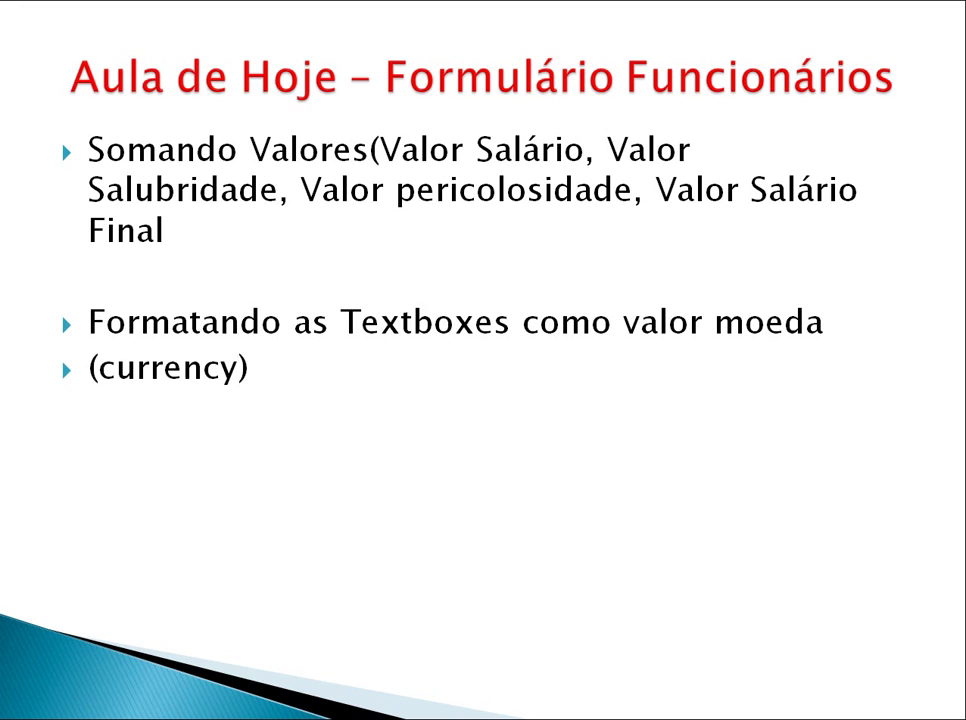
# - Advance the 'Aula de Hoje' slide to reveal the bullet about loading data into the combo boxes
pyautogui.press('Right')
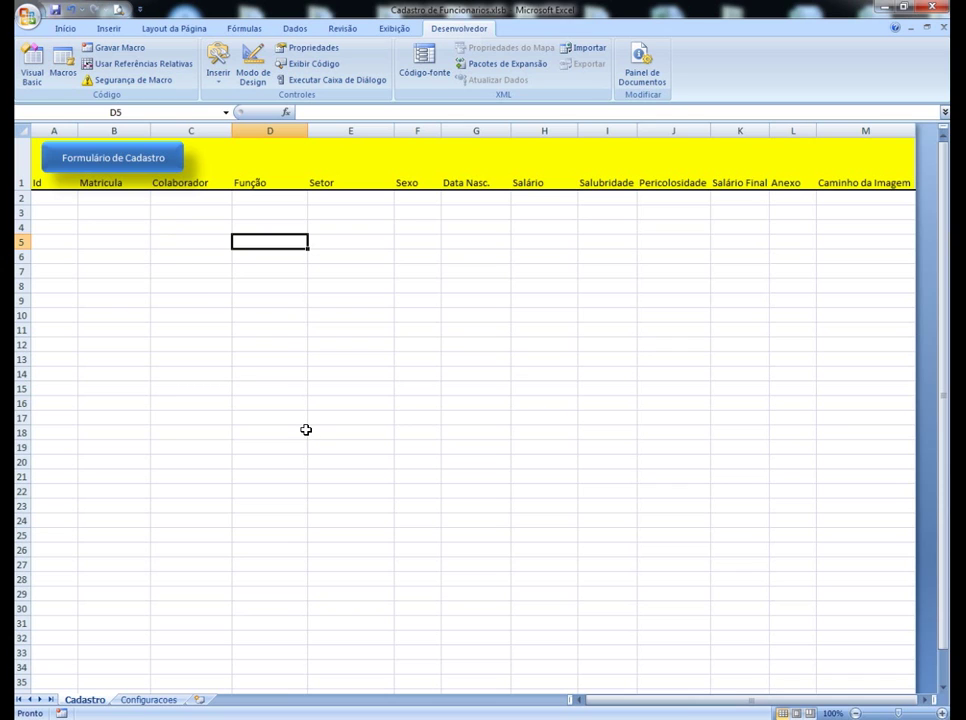
pyautogui.scroll(-1, 114, 278)
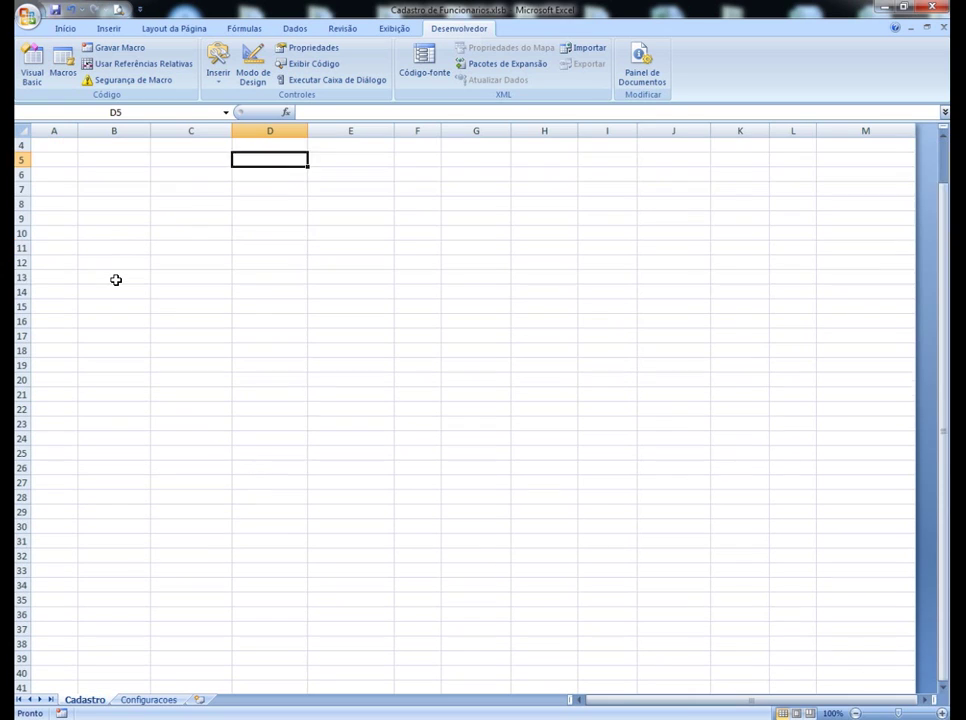
pyautogui.scroll(1, 114, 278)
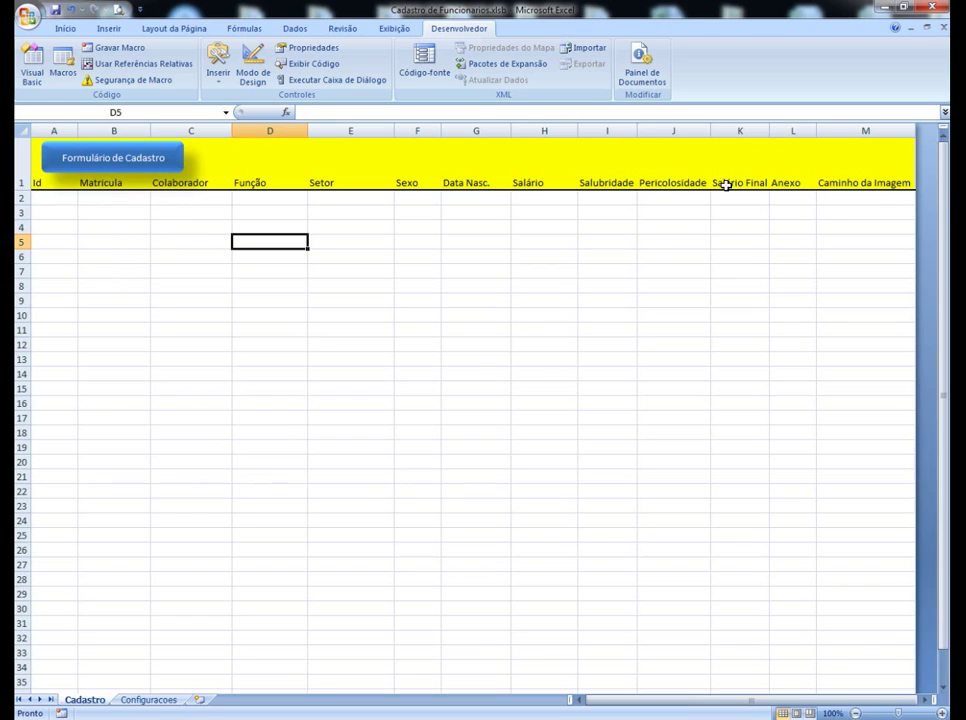
pyautogui.click(168, 162)
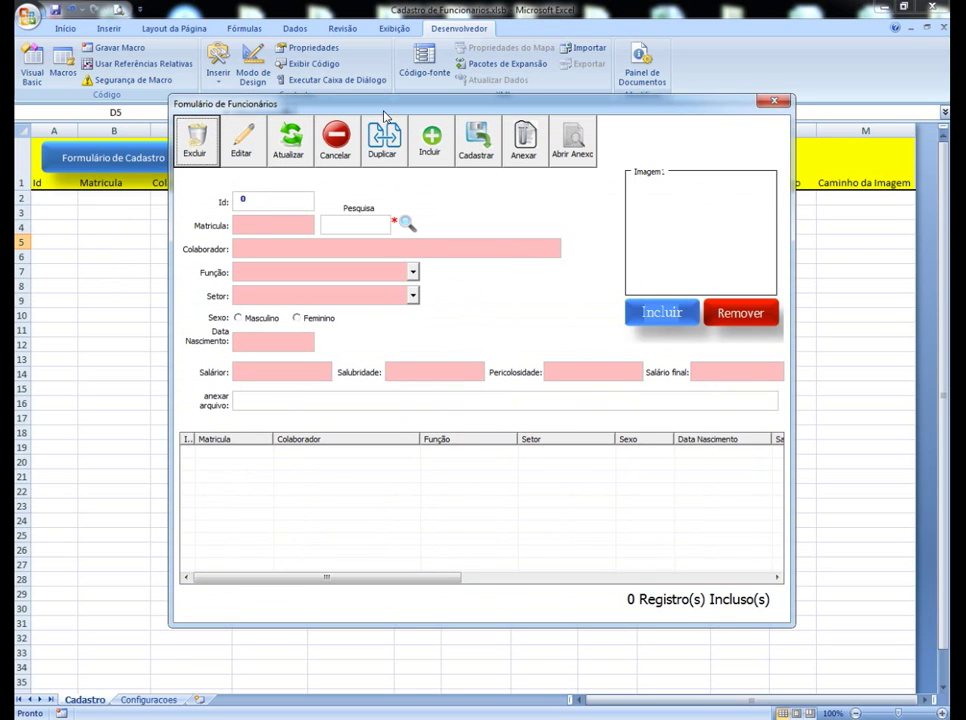
pyautogui.moveTo(384, 113)
pyautogui.mouseDown()
pyautogui.moveTo(394, 158)
pyautogui.moveTo(389, 150)
pyautogui.mouseUp()
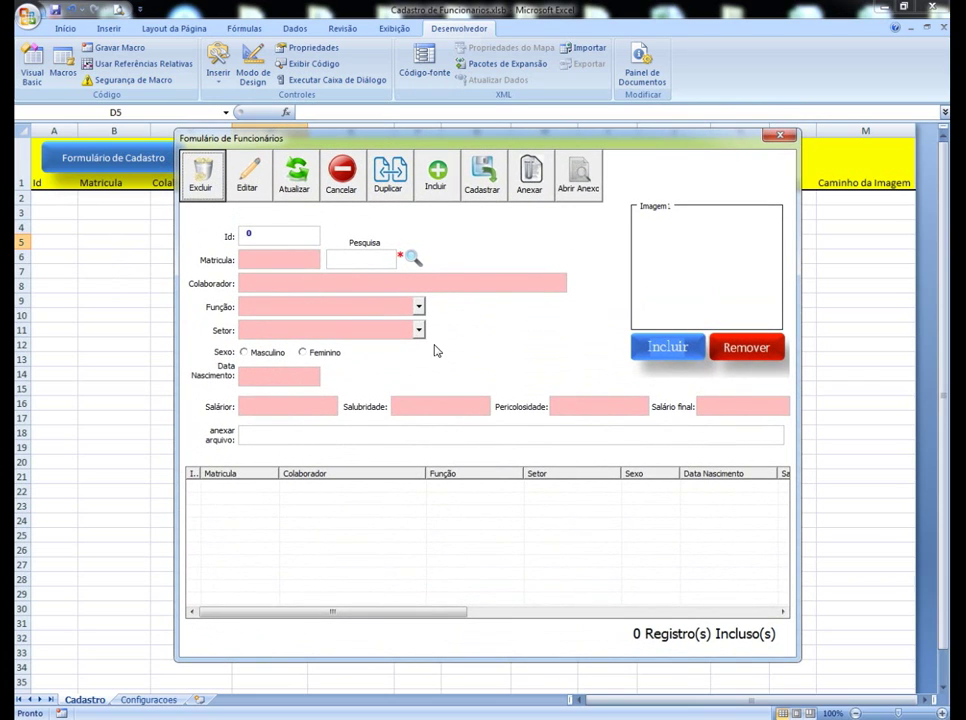
pyautogui.click(772, 139)
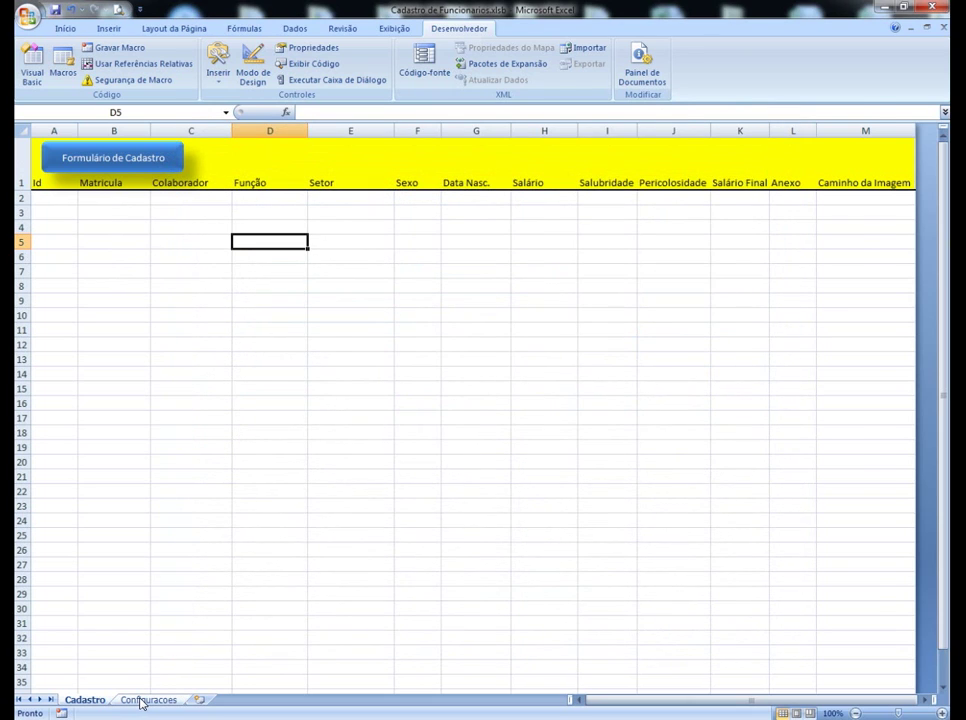
# - Check the Profissões list on the Configuracoes sheet, then open the employee form from Cadastro
pyautogui.click(141, 700)
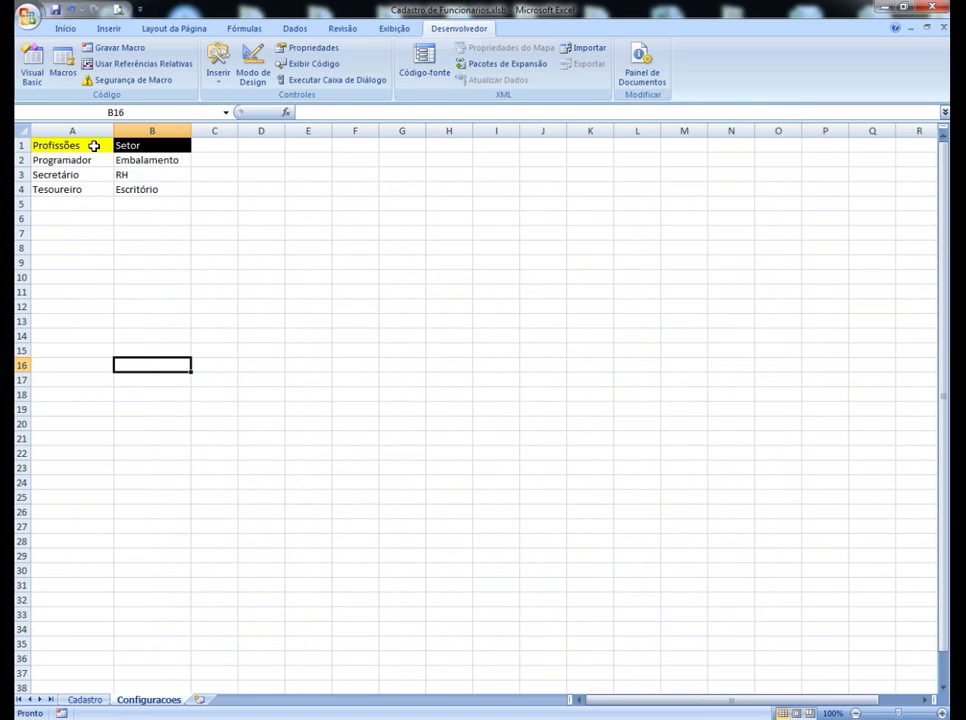
pyautogui.click(94, 146)
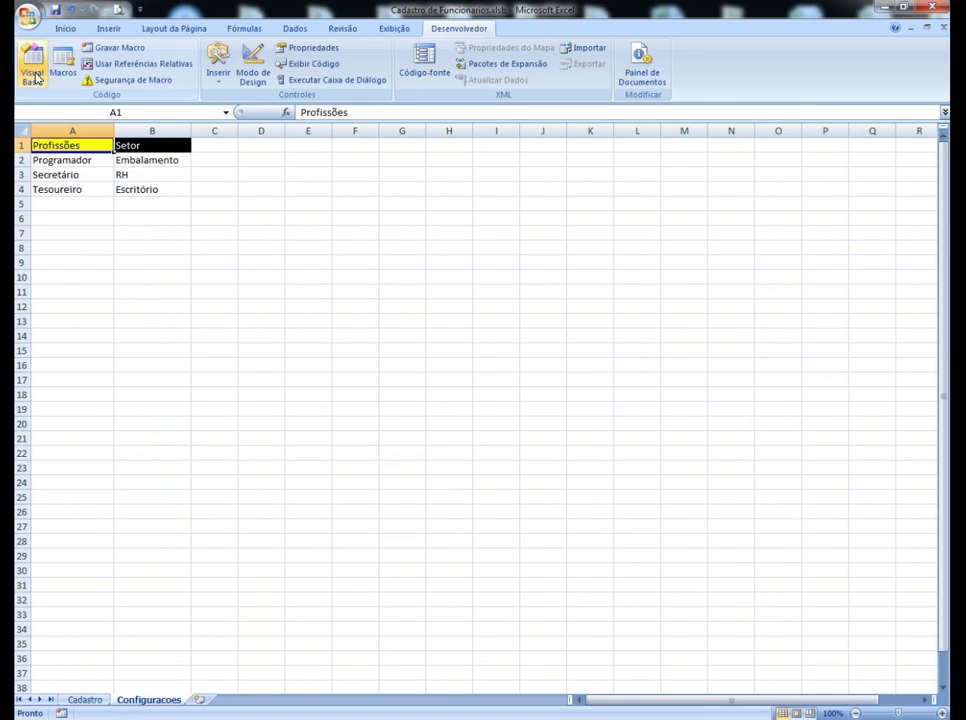
pyautogui.click(85, 700)
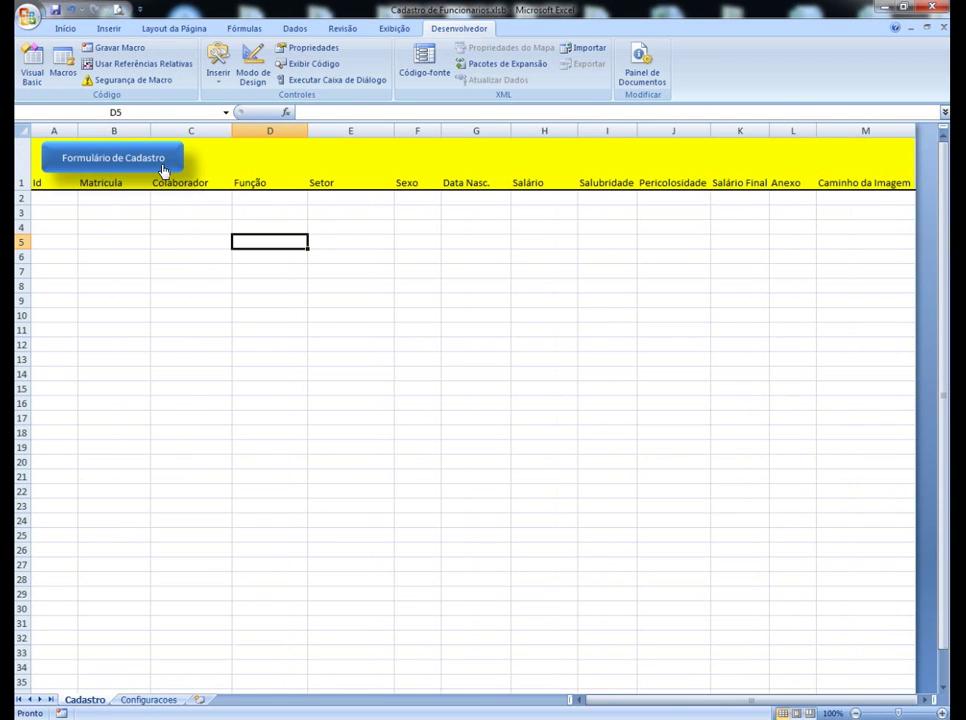
pyautogui.click(130, 158)
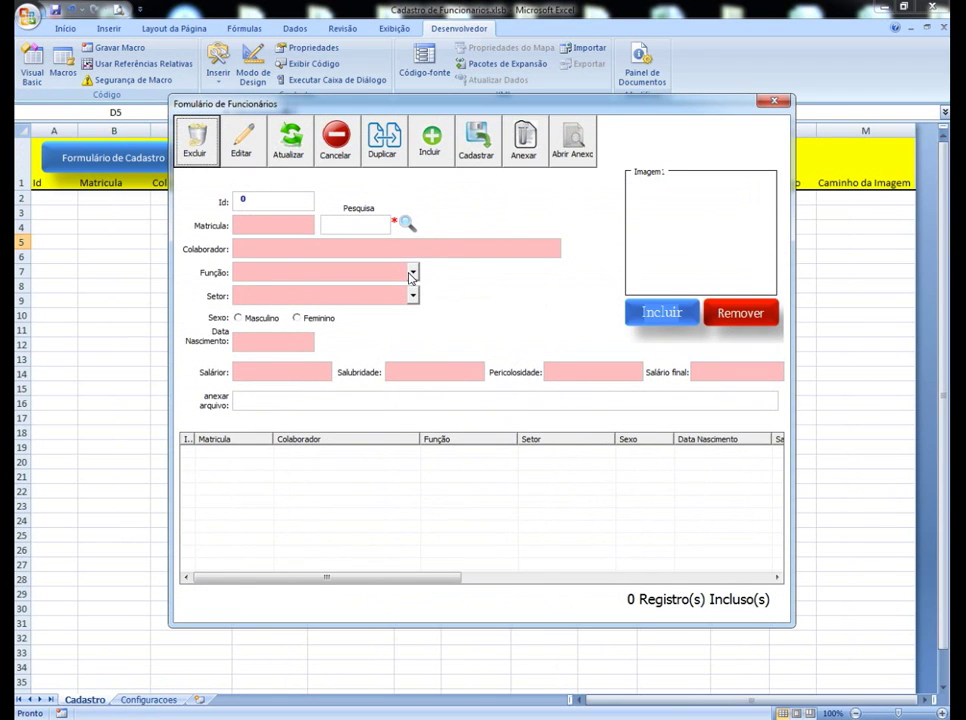
# - Confirm the form's Função and Setor dropdown lists are both empty
pyautogui.click(412, 273)
pyautogui.click(412, 274)
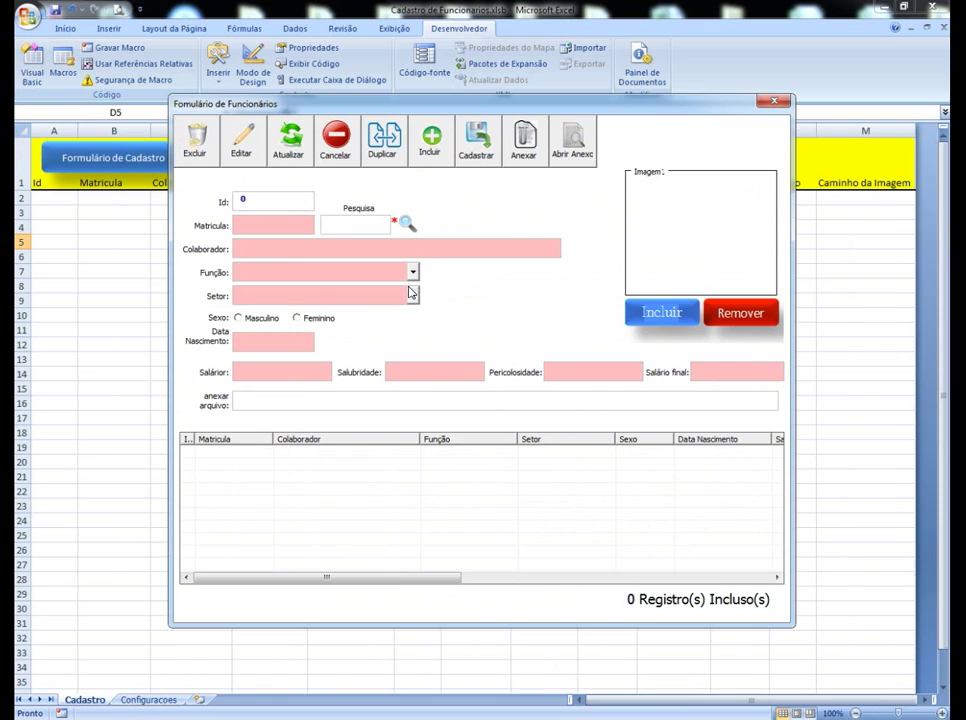
pyautogui.click(413, 275)
pyautogui.click(414, 277)
pyautogui.click(413, 297)
pyautogui.click(413, 297)
pyautogui.click(413, 297)
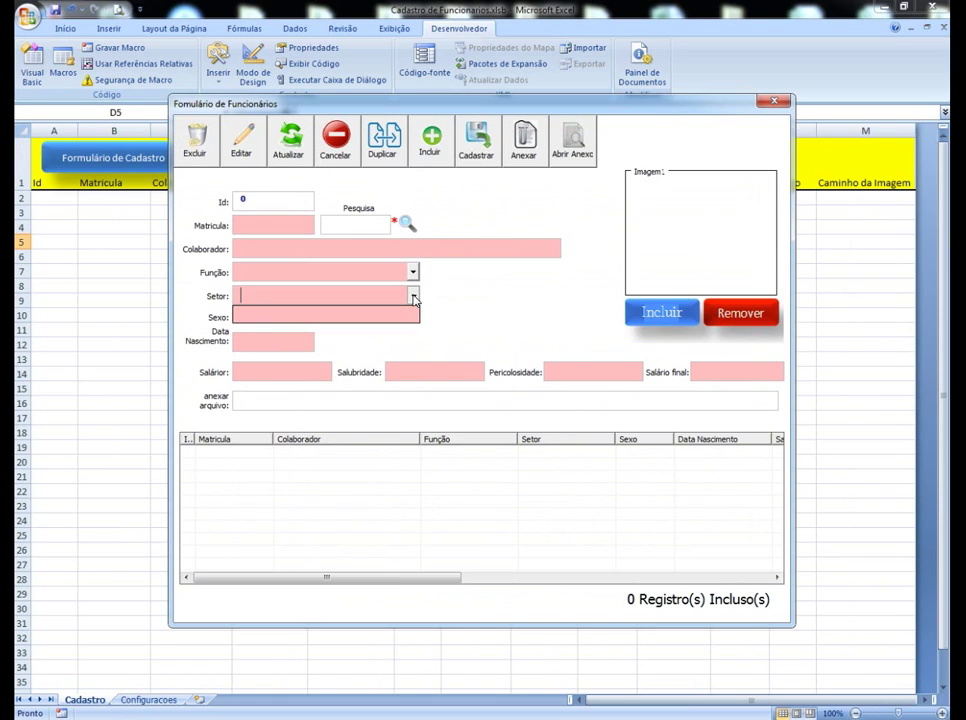
pyautogui.click(413, 297)
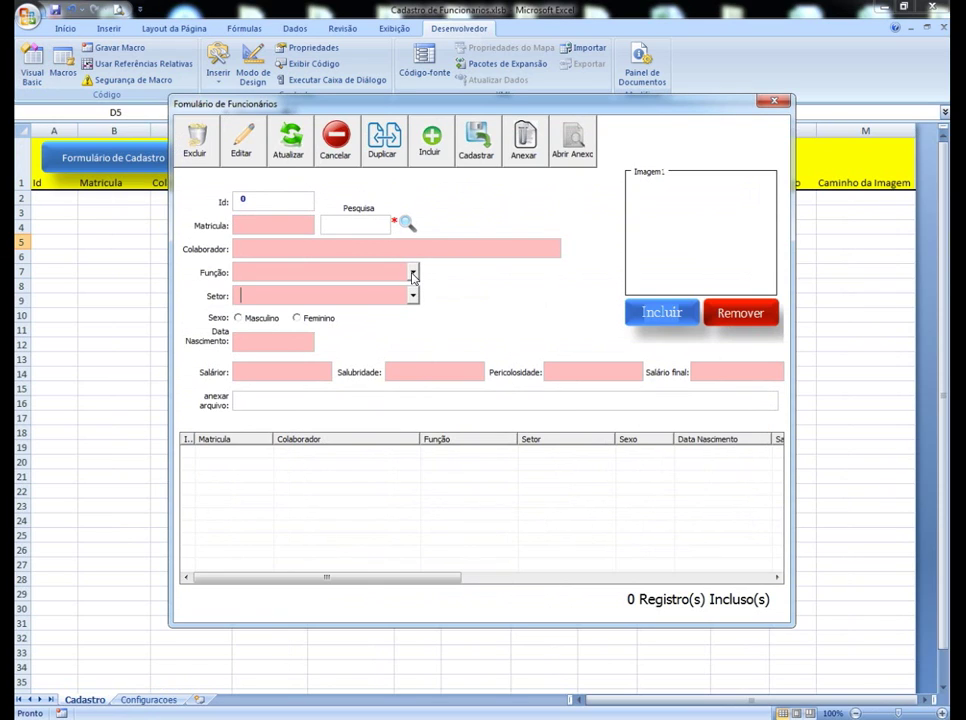
# - With the Configuracoes sheet showing, recheck the empty Função list and close the form
pyautogui.click(140, 699)
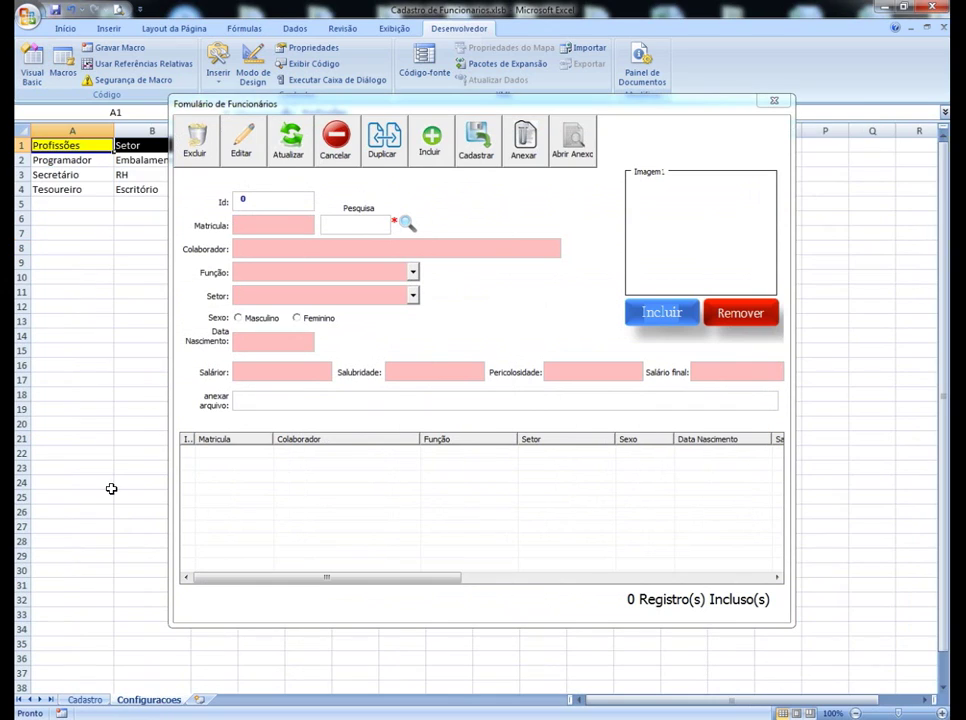
pyautogui.click(413, 273)
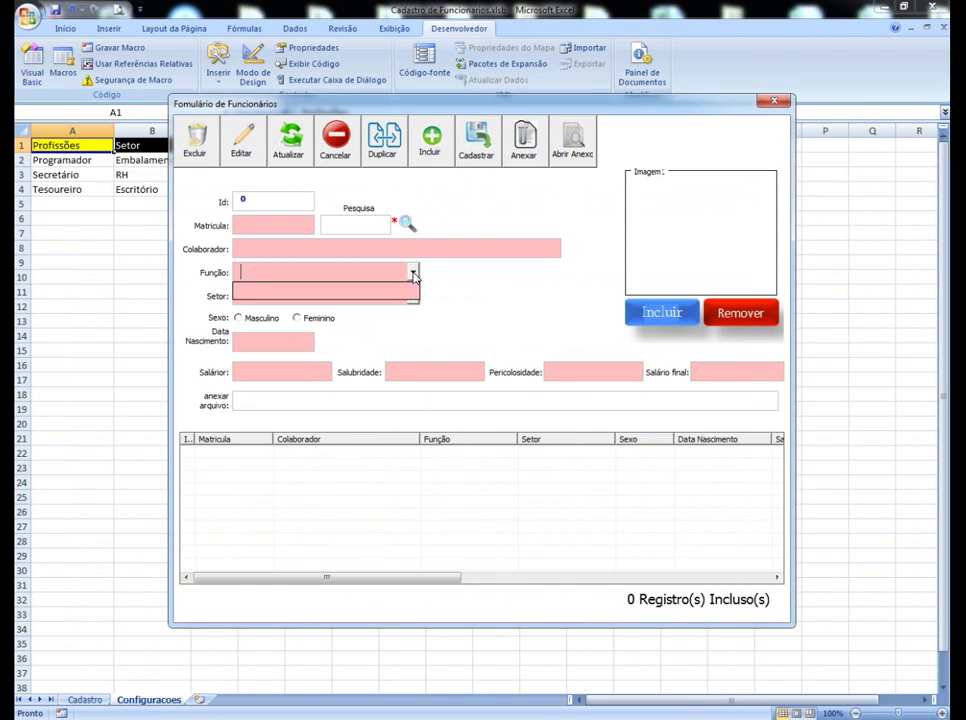
pyautogui.click(413, 273)
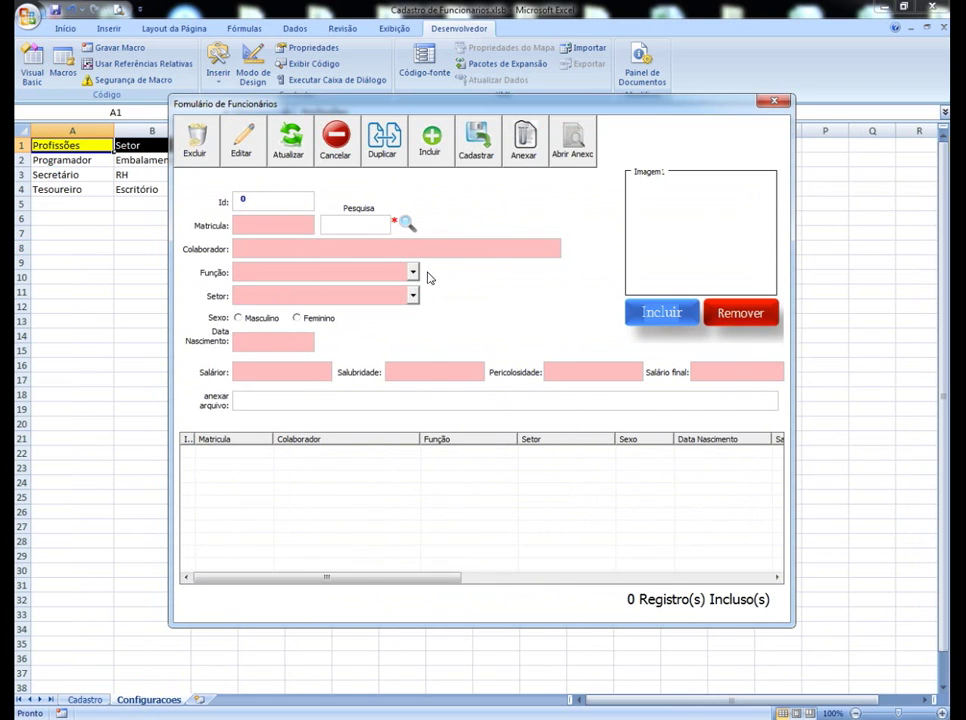
pyautogui.click(773, 103)
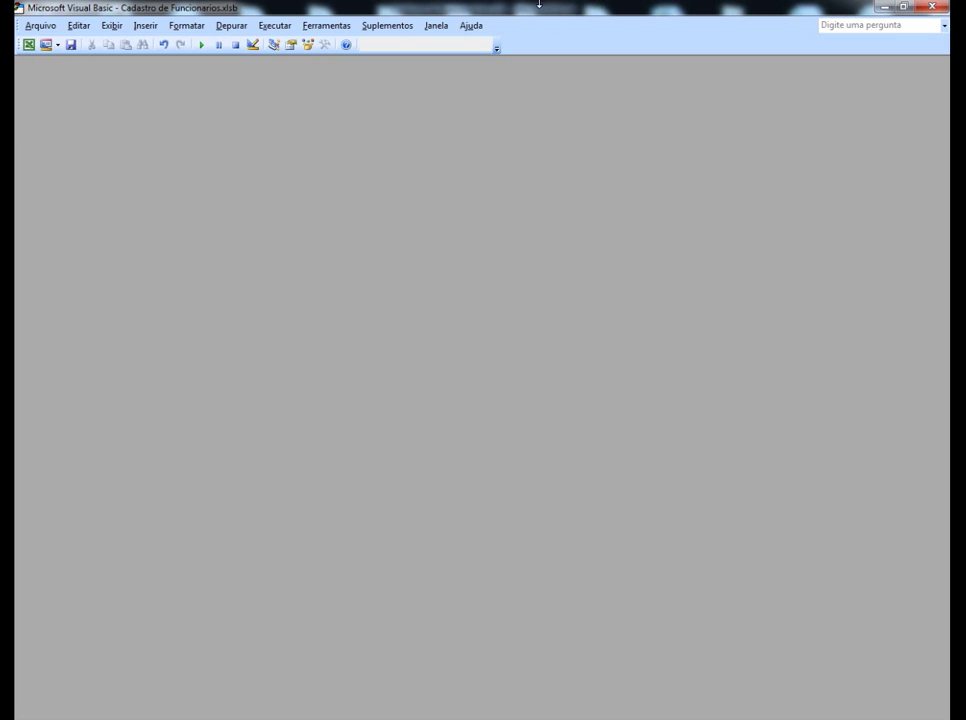
# - Maximize the editor, open Frm_Cadastro_Funcionario from the Project Explorer, and display its code
pyautogui.doubleClick(539, 4)
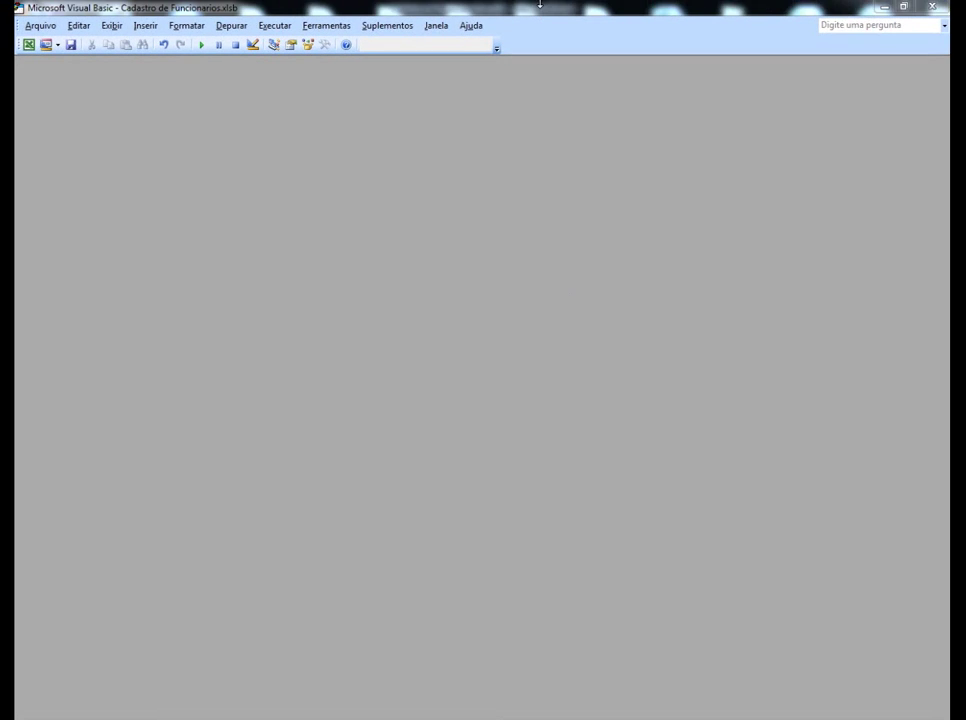
pyautogui.click(111, 27)
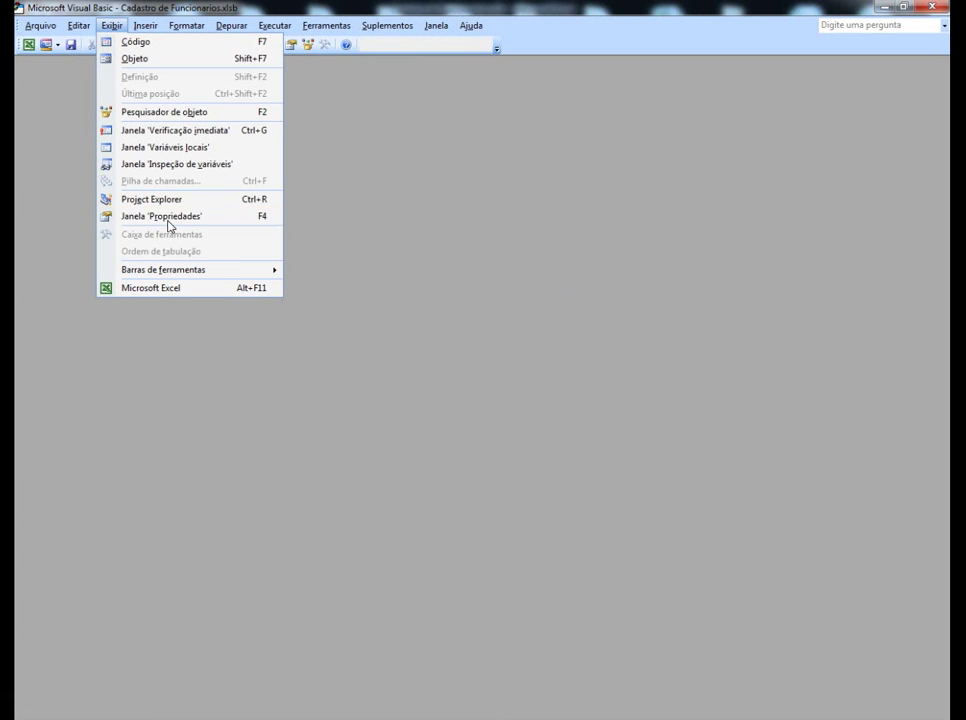
pyautogui.click(252, 199)
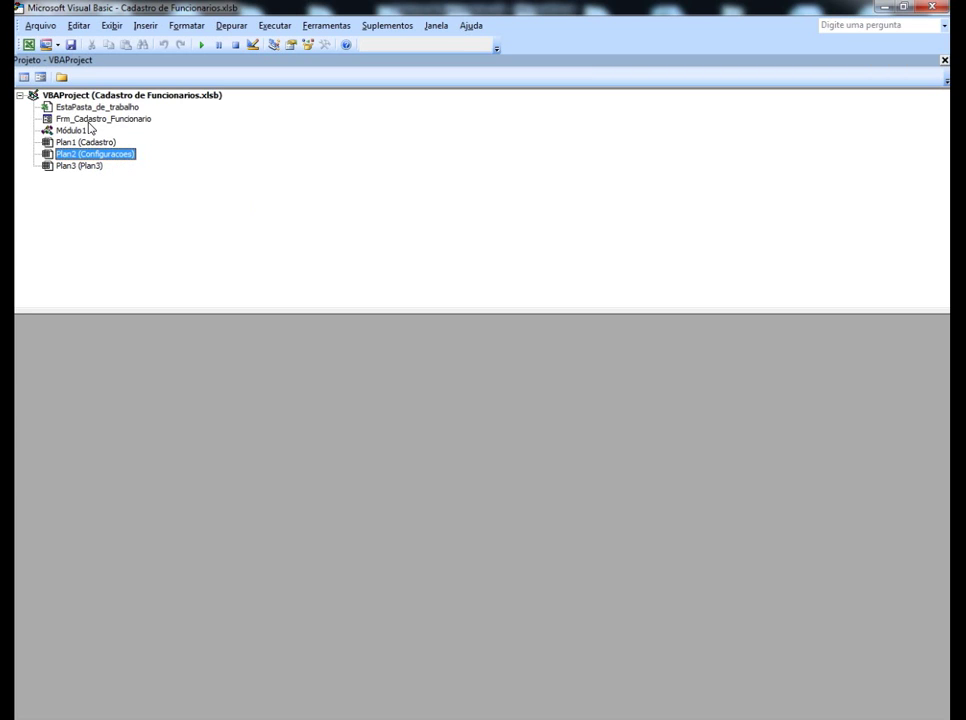
pyautogui.click(92, 120)
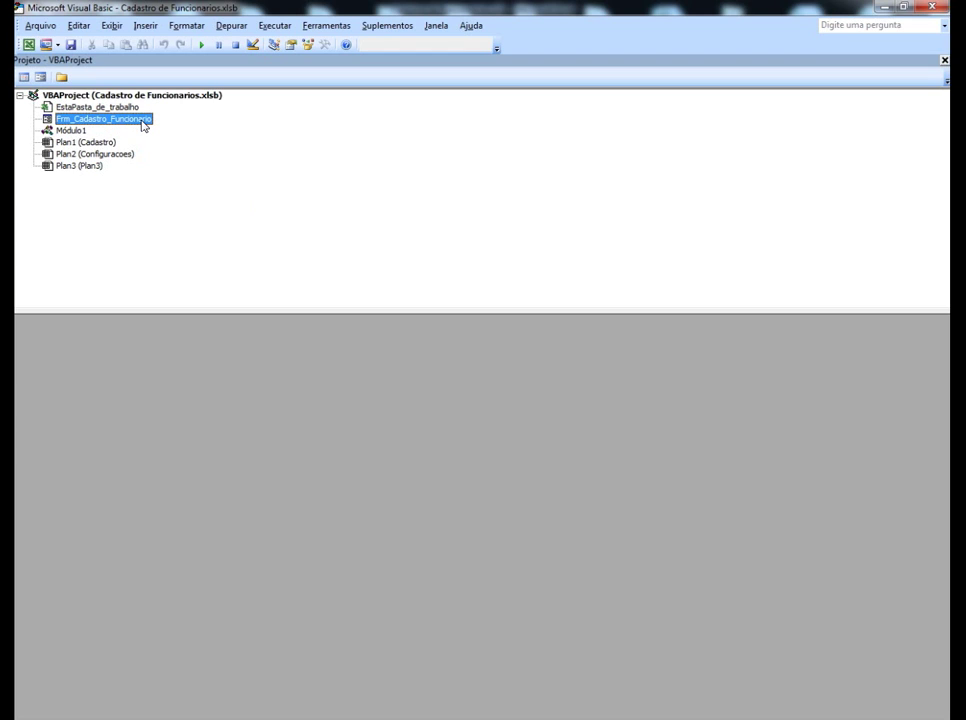
pyautogui.doubleClick(144, 120)
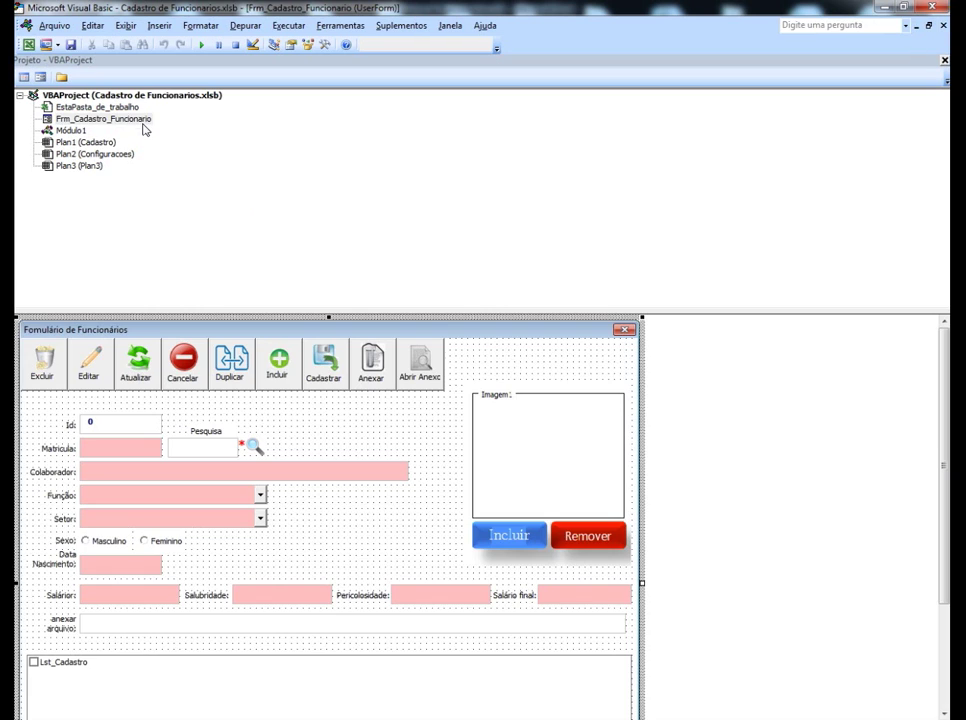
pyautogui.click(944, 62)
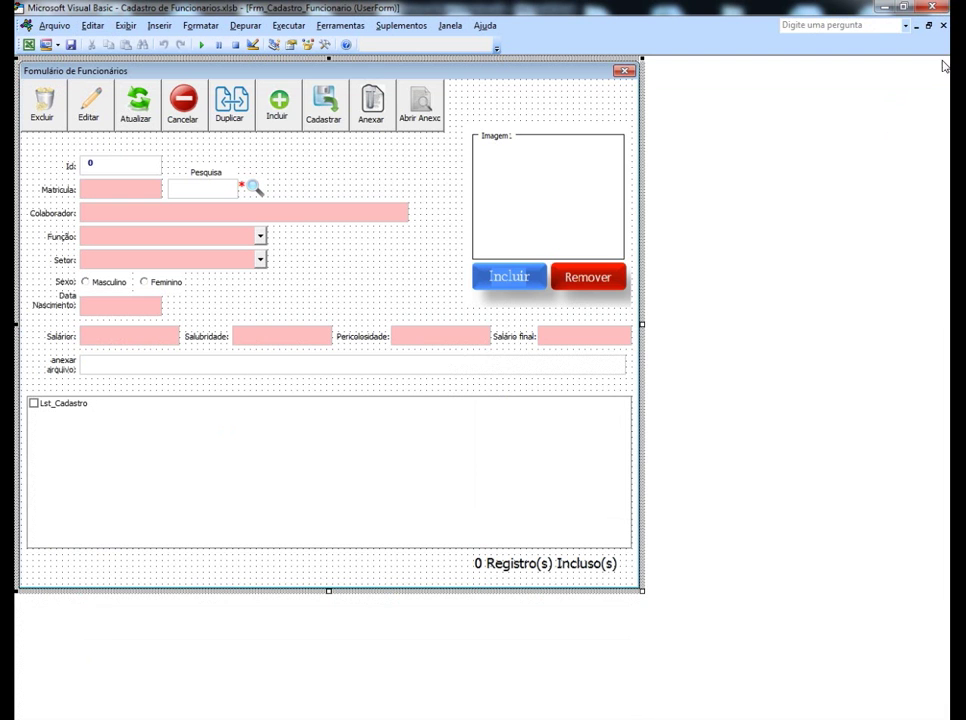
pyautogui.doubleClick(408, 180)
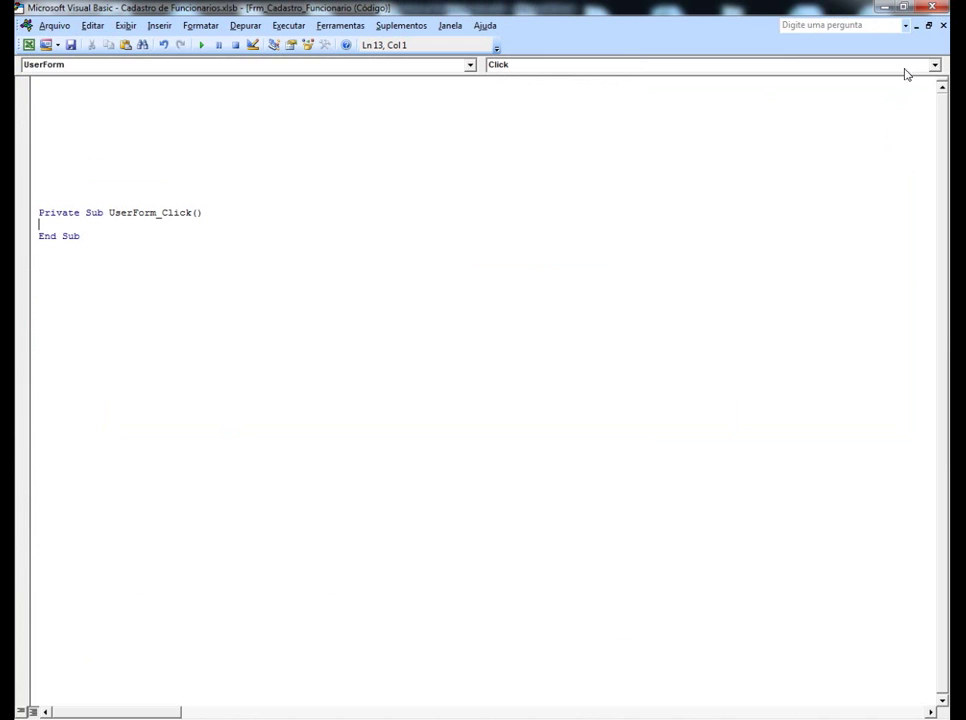
# - Add UserForm_Initialize from the event list, delete UserForm_Click, and tidy the surrounding blank lines
pyautogui.click(934, 64)
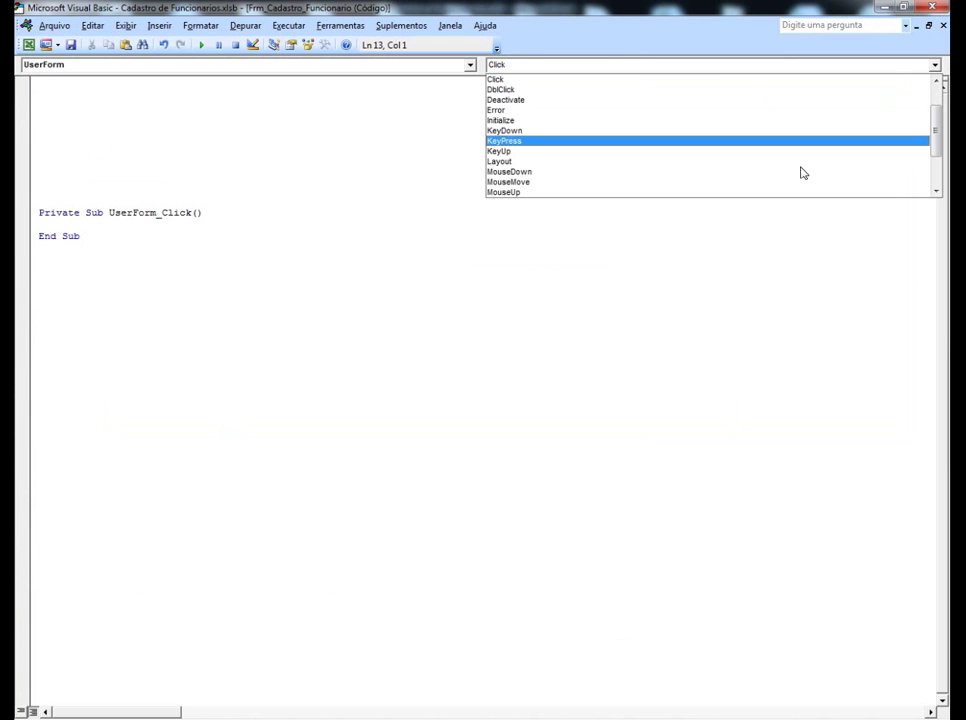
pyautogui.click(591, 120)
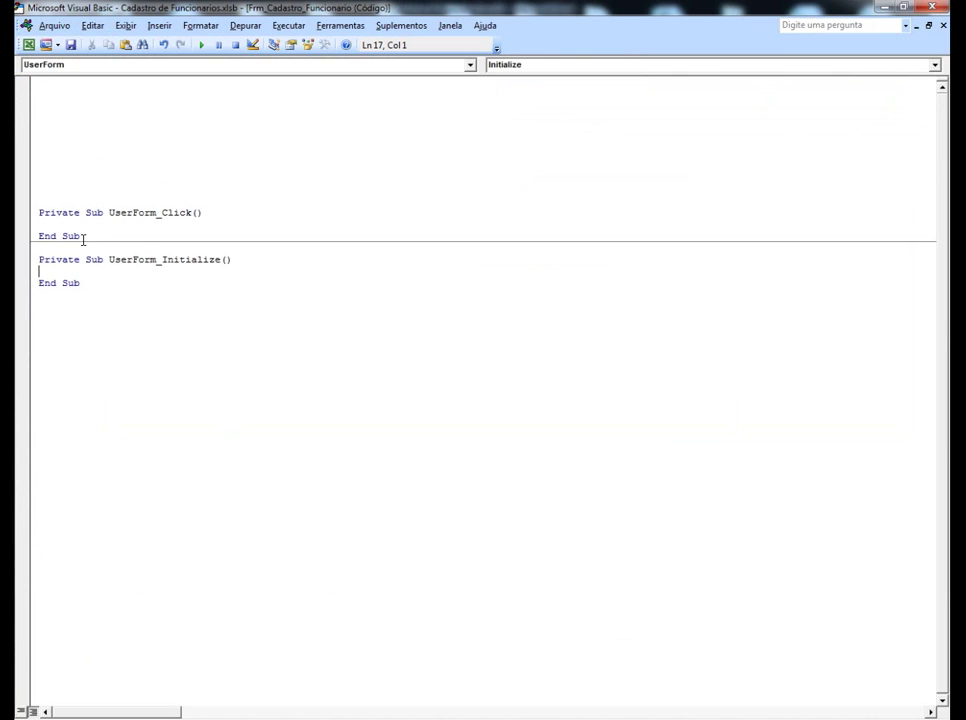
pyautogui.moveTo(84, 237); pyautogui.dragTo(38, 210)
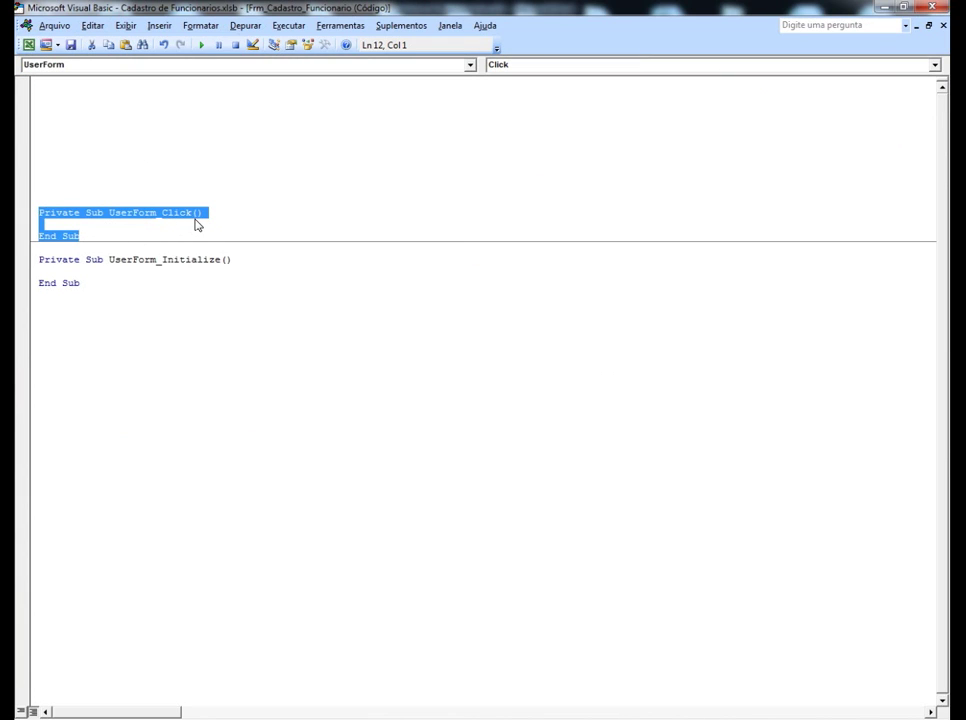
pyautogui.press('Delete')
pyautogui.click(62, 97)
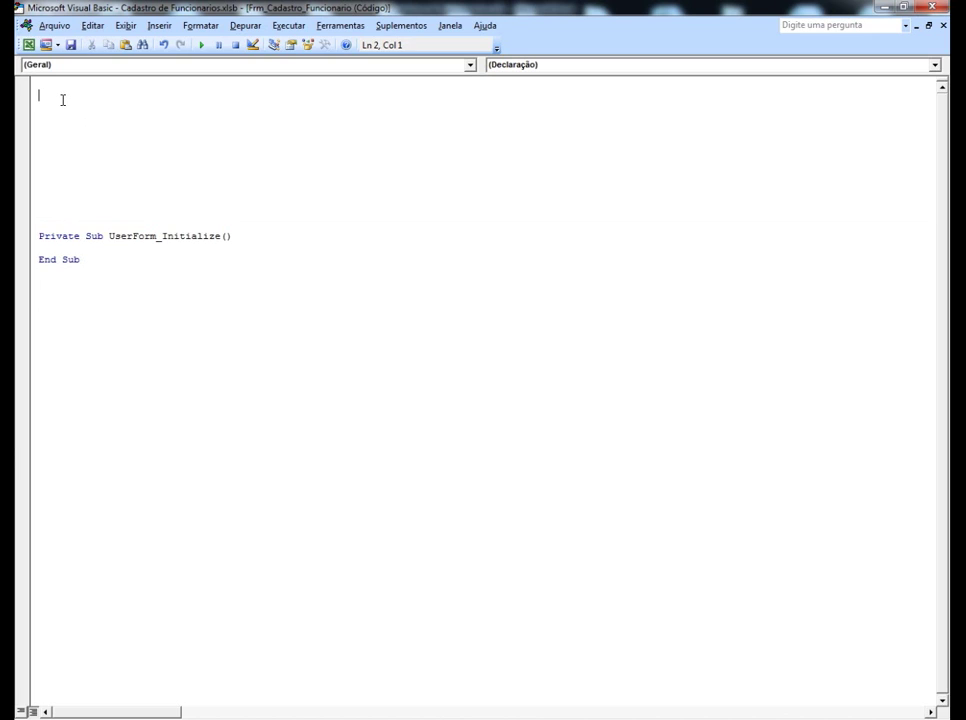
pyautogui.press('Delete')
pyautogui.press('Delete')
pyautogui.press('Delete')
pyautogui.press('Delete')
pyautogui.press('Delete')
pyautogui.press('Delete')
pyautogui.press('Delete')
pyautogui.press('Delete')
pyautogui.press('Delete')
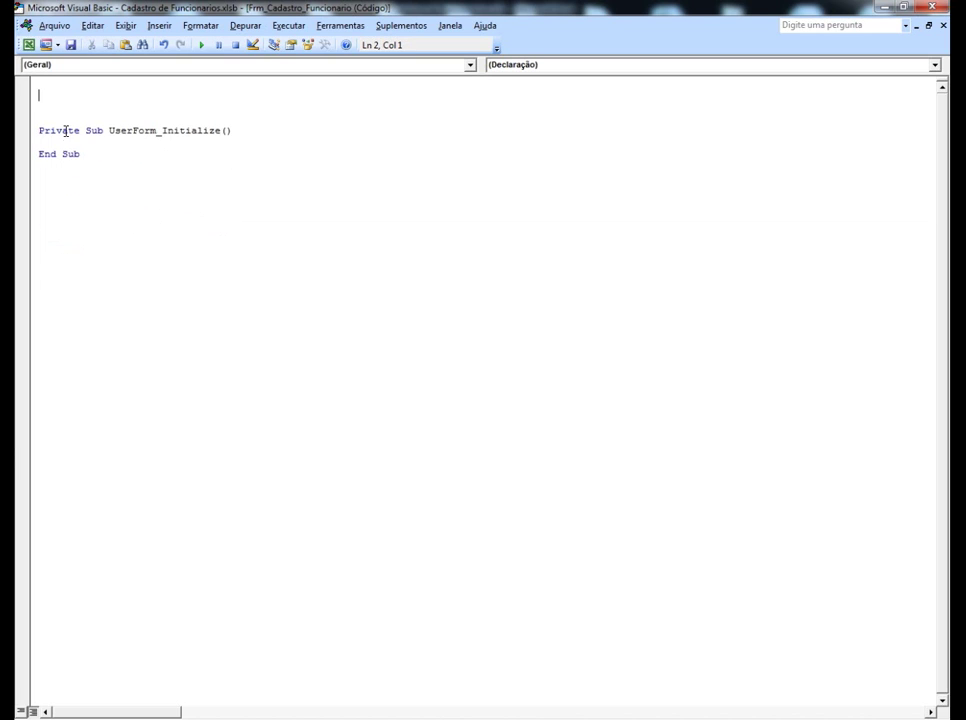
pyautogui.click(58, 177)
pyautogui.press('Return')
pyautogui.press('Return')
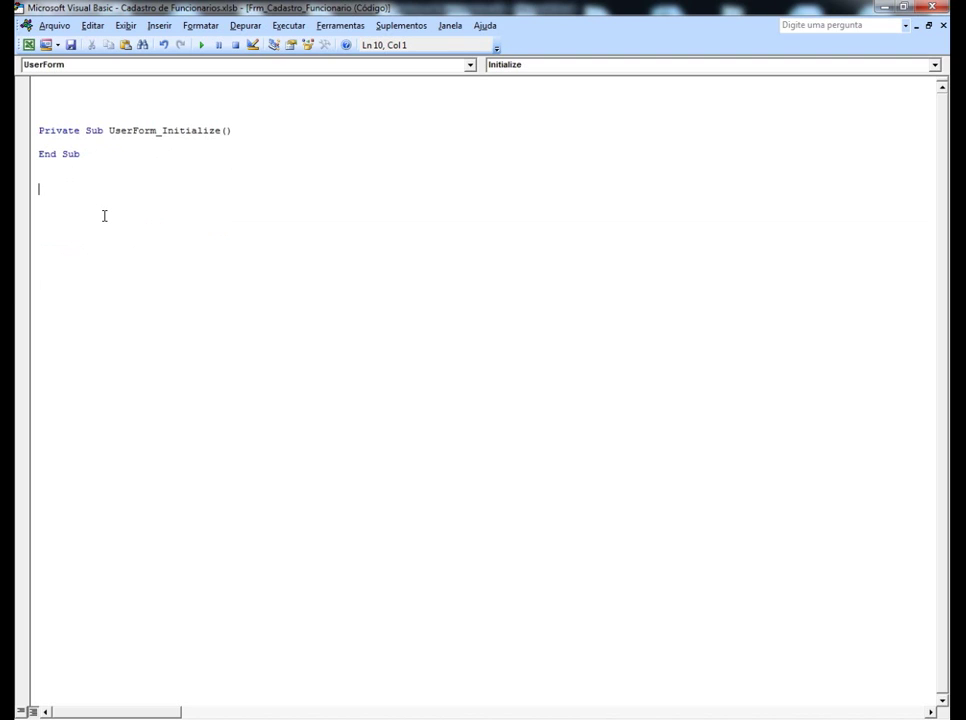
# - Create the Sub Carrega_Dados_Funcao procedure header
pyautogui.write('s')
pyautogui.write('ub')
pyautogui.write('Ca')
pyautogui.write('rrega_')
pyautogui.write('Dados')
pyautogui.write('_')
pyautogui.write('F')
pyautogui.write('uncao')
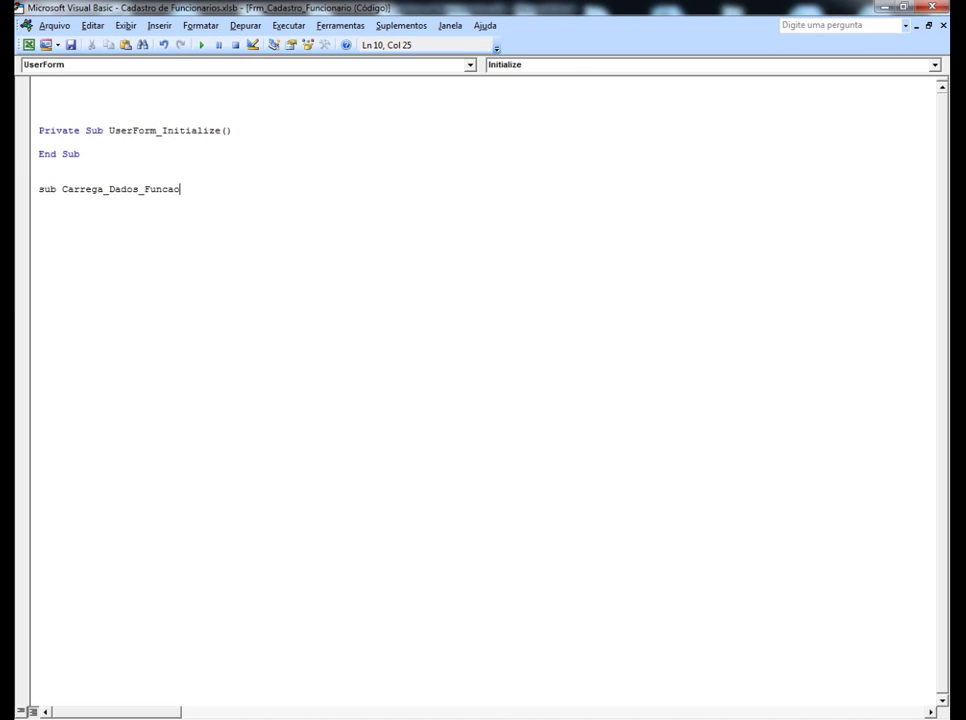
pyautogui.press('Return')
pyautogui.press('Return')
# - Declare Linha As Integer and W As Worksheet, then begin Set W = Sheets("
pyautogui.press('Return')
pyautogui.press('Return')
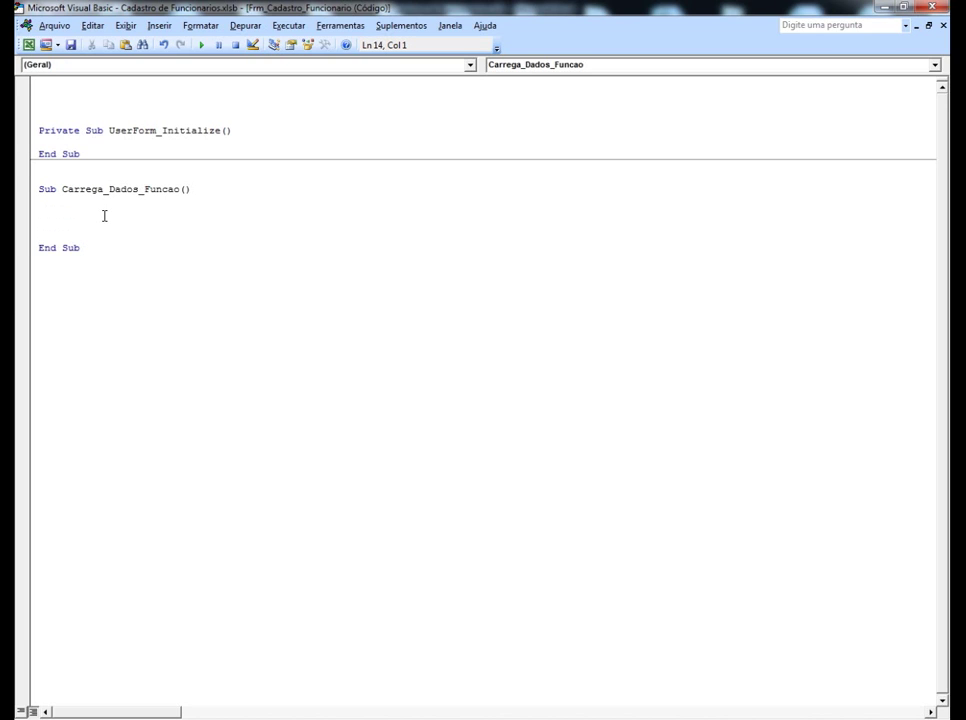
pyautogui.press('Up')
pyautogui.press('Up')
pyautogui.write('dim ')
pyautogui.write('Lin')
pyautogui.write('ha ')
pyautogui.write('a')
pyautogui.write('s integer')
pyautogui.press('Return')
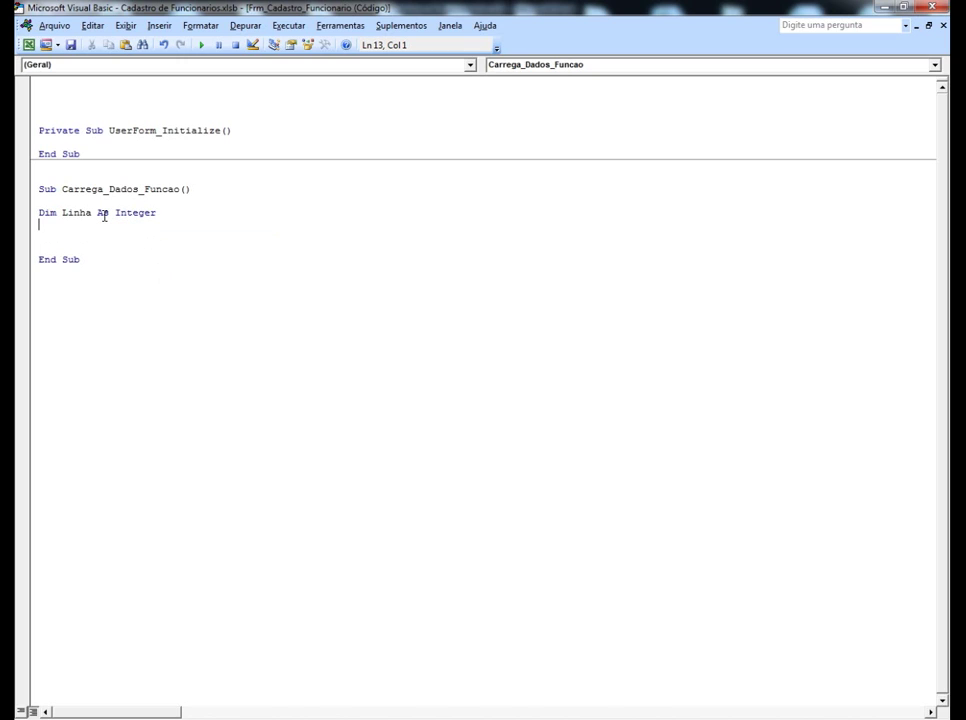
pyautogui.write('dim ')
pyautogui.write('W')
pyautogui.write('as')
pyautogui.write(' qu')
pyautogui.press('Left')
pyautogui.press('Left')
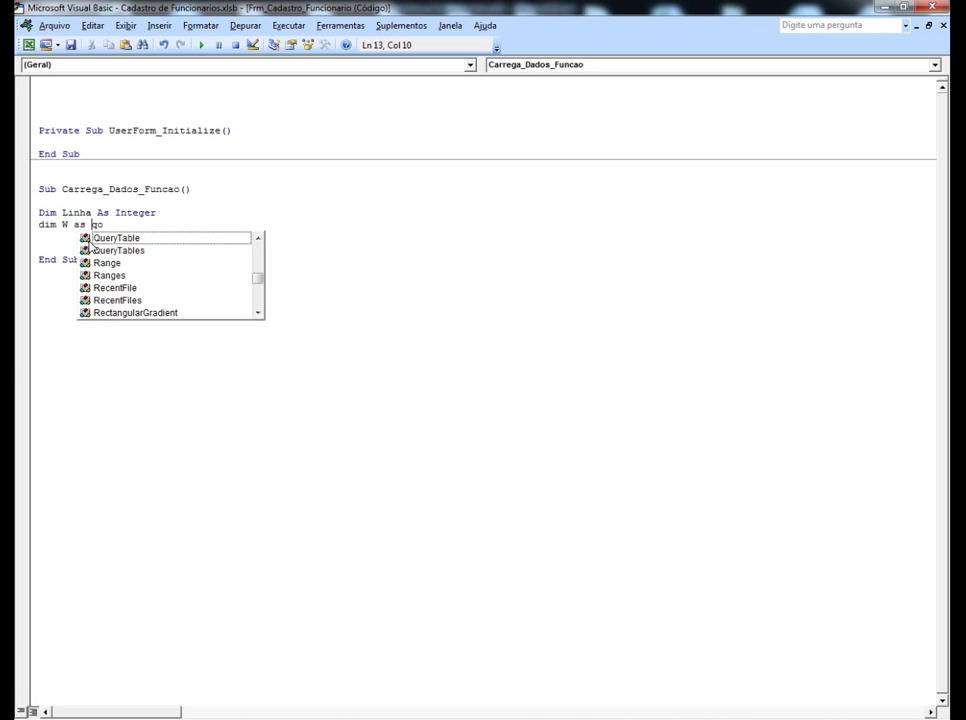
pyautogui.press('Delete')
pyautogui.write('wor')
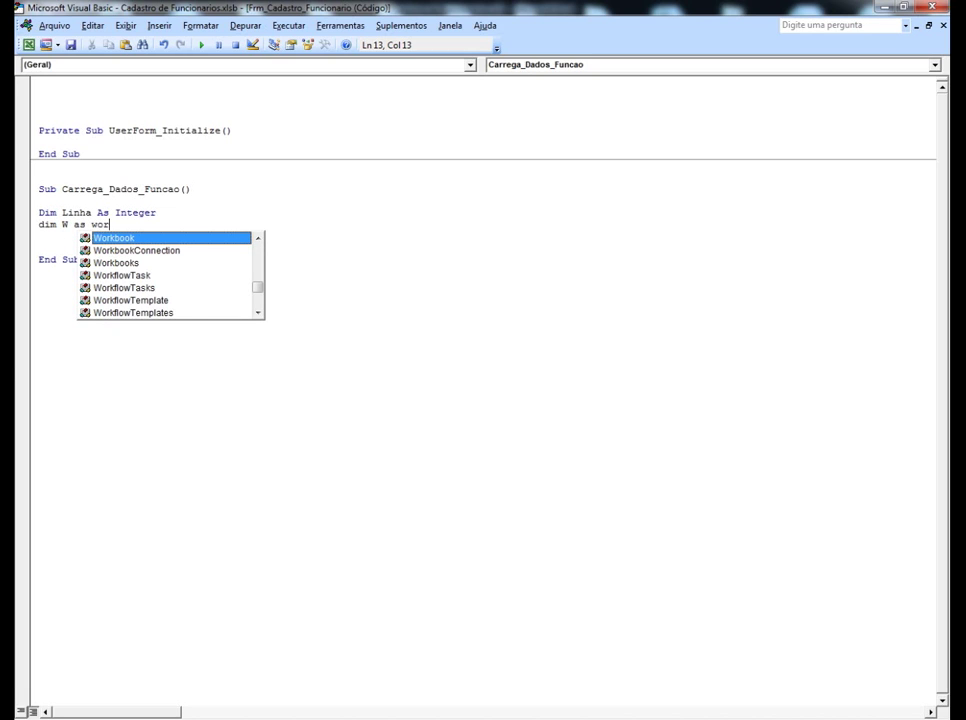
pyautogui.write('ks')
pyautogui.press('Tab')
pyautogui.press('Return')
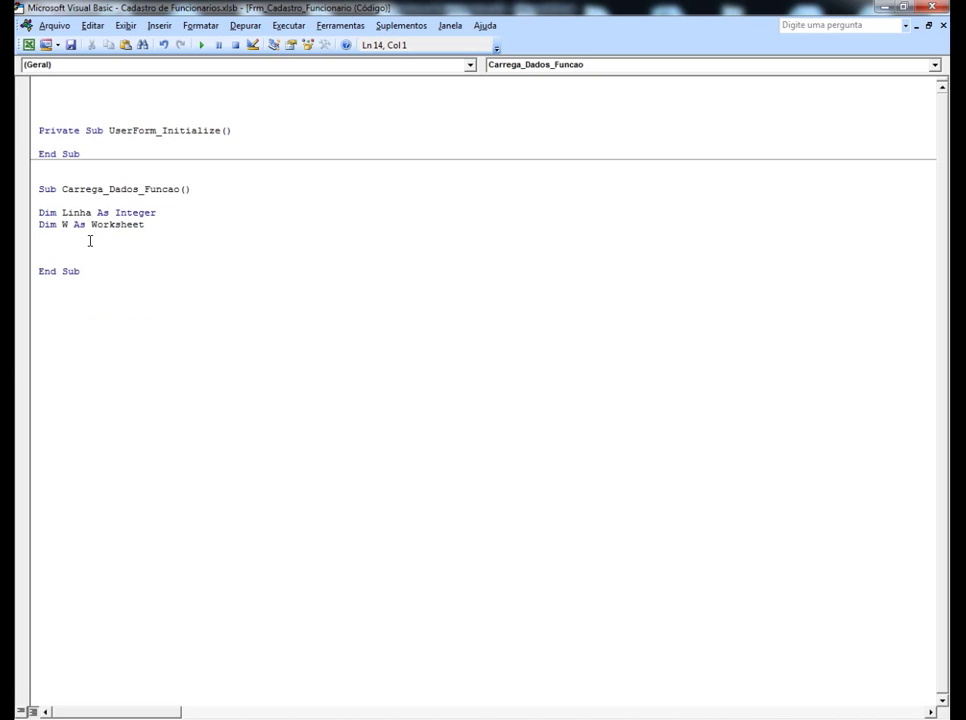
pyautogui.press('Return')
pyautogui.write('set')
pyautogui.write(' w= s')
pyautogui.write('heets')
pyautogui.write('("')
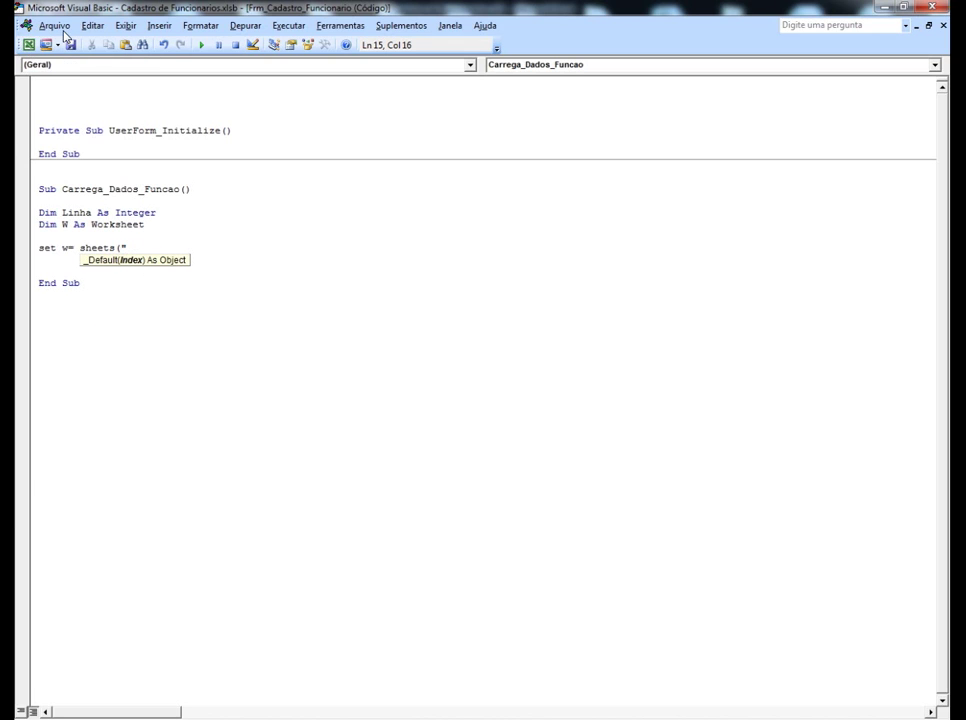
# - Restore the editor window and finish Set W = Sheets("Configuracoes")
pyautogui.moveTo(58, 12)
pyautogui.mouseDown()
pyautogui.moveTo(289, 45)
pyautogui.moveTo(422, 86)
pyautogui.mouseUp()
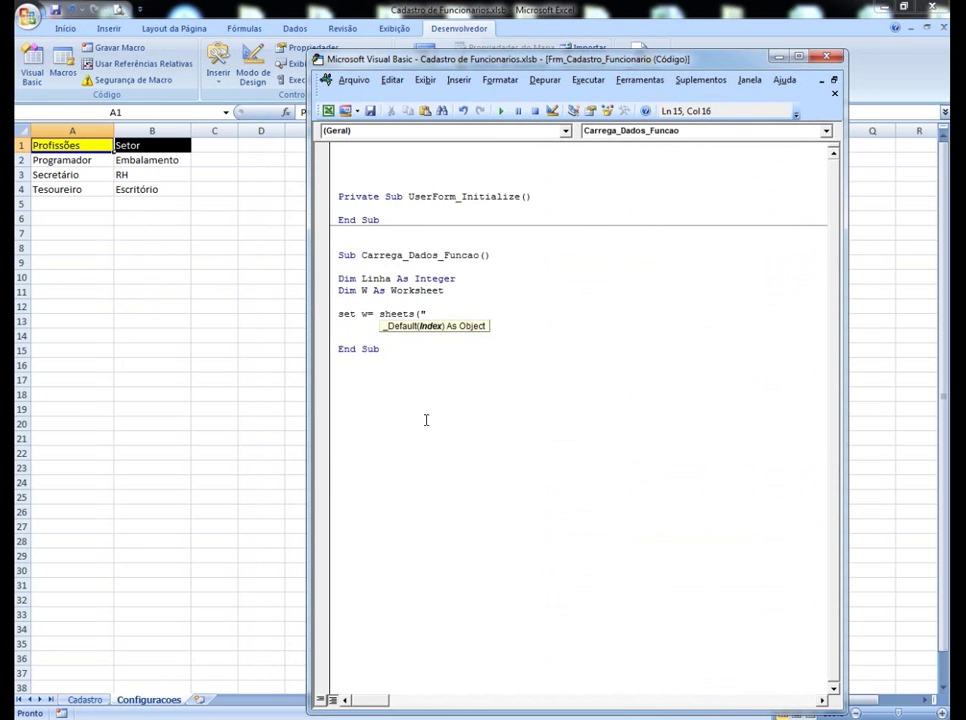
pyautogui.write('C')
pyautogui.write('onfigu')
pyautogui.write('race')
pyautogui.press('Left')
pyautogui.write('o')
pyautogui.press('End')
pyautogui.write('s"')
pyautogui.write(')')
pyautogui.press('Return')
pyautogui.press('Return')
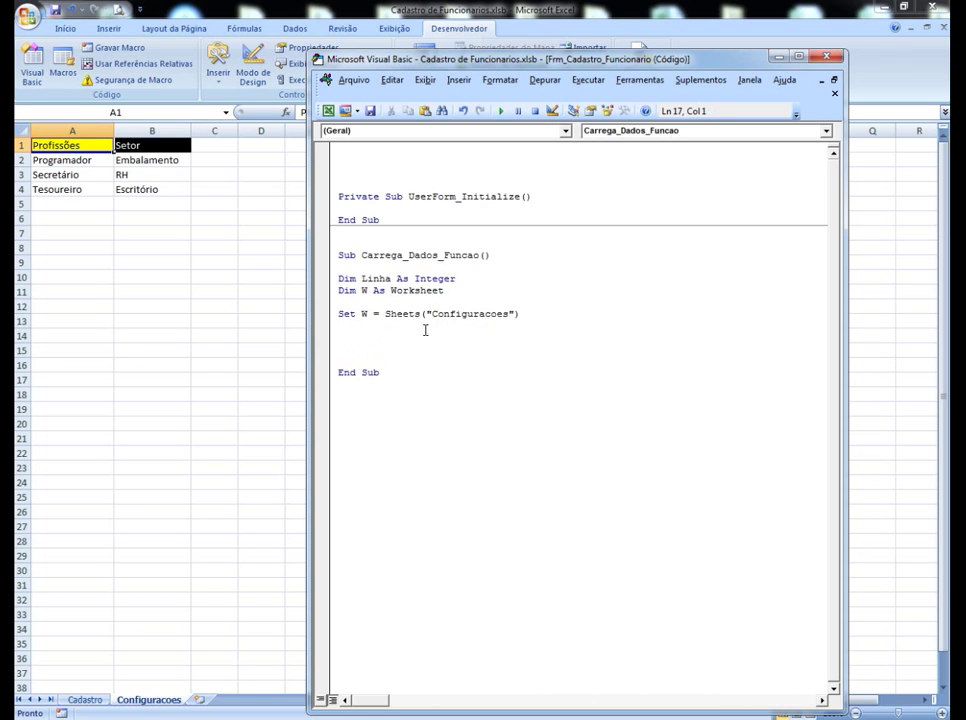
# - Add W.Select and set Linha = 2
pyautogui.write('w.s')
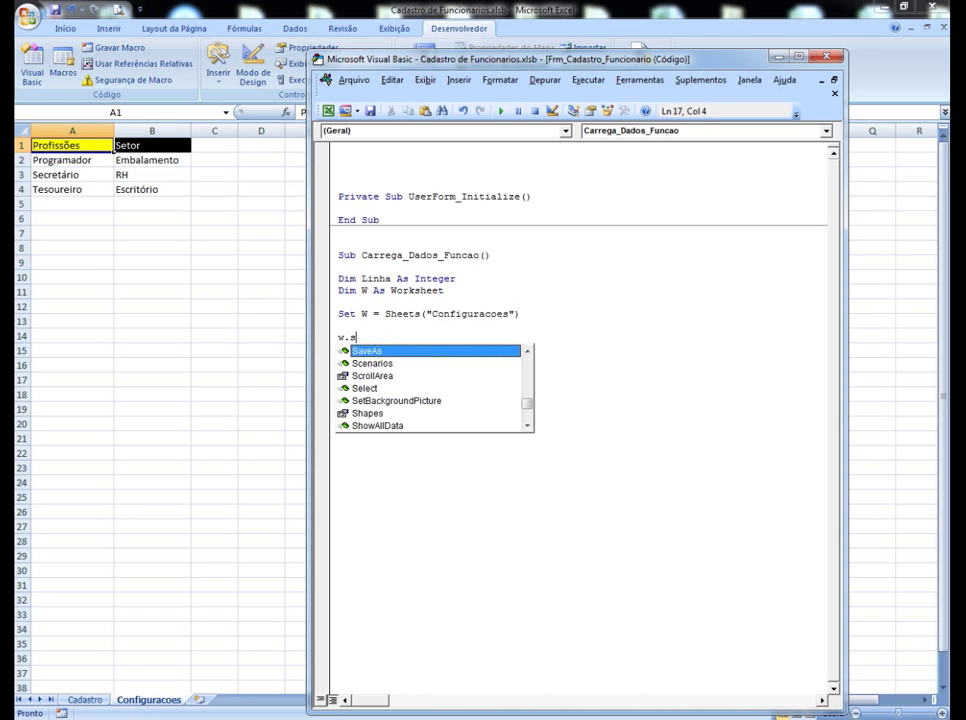
pyautogui.write('e')
pyautogui.press('Return')
pyautogui.press('Return')
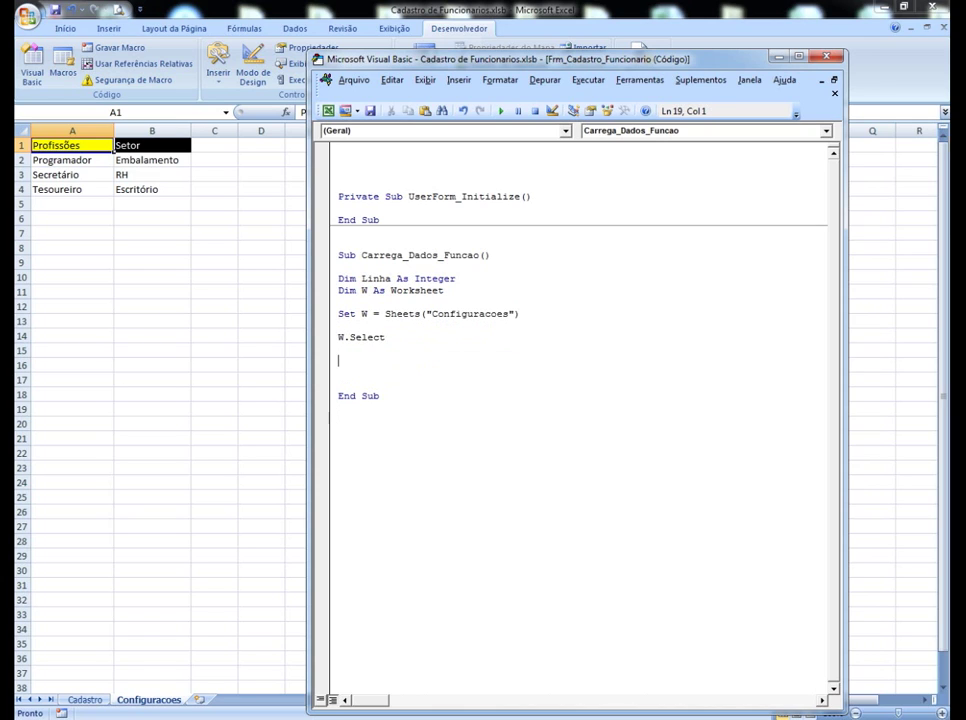
pyautogui.write('linha ')
pyautogui.write('= 2')
pyautogui.press('Return')
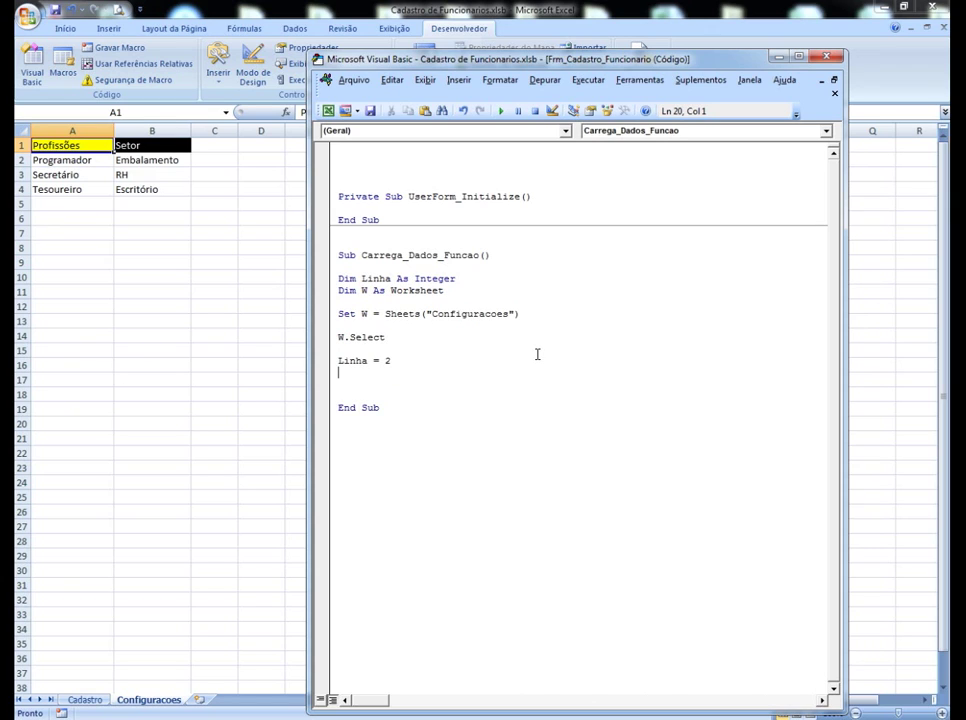
# - Add Me.Cmb_Funcao.Text = "" to clear the Função combo box
pyautogui.write('me.cm')
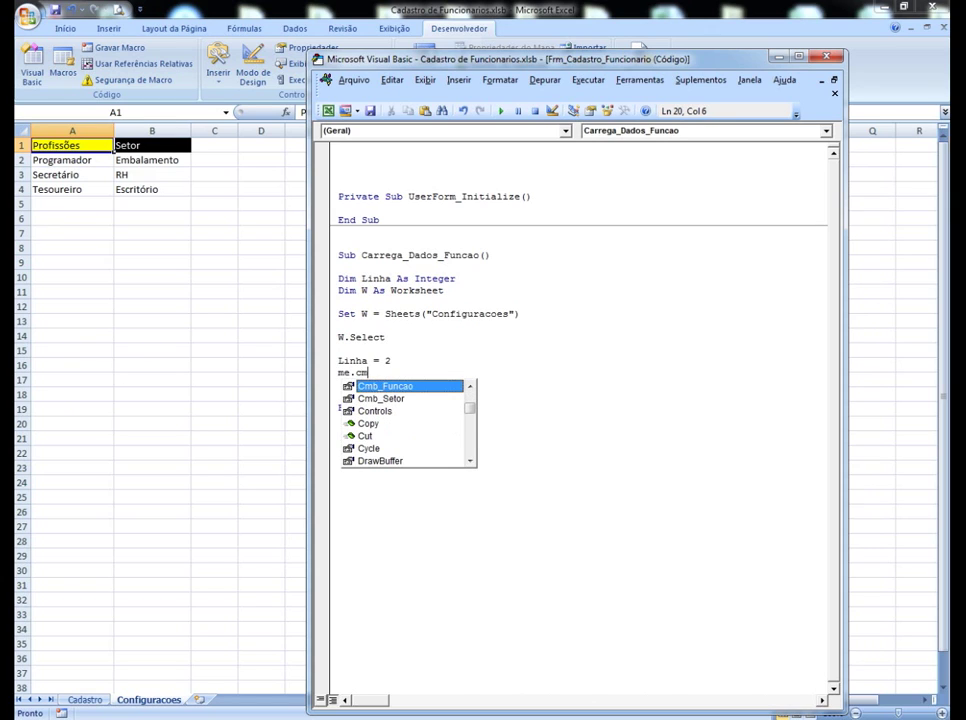
pyautogui.write('b')
pyautogui.doubleClick(416, 389)
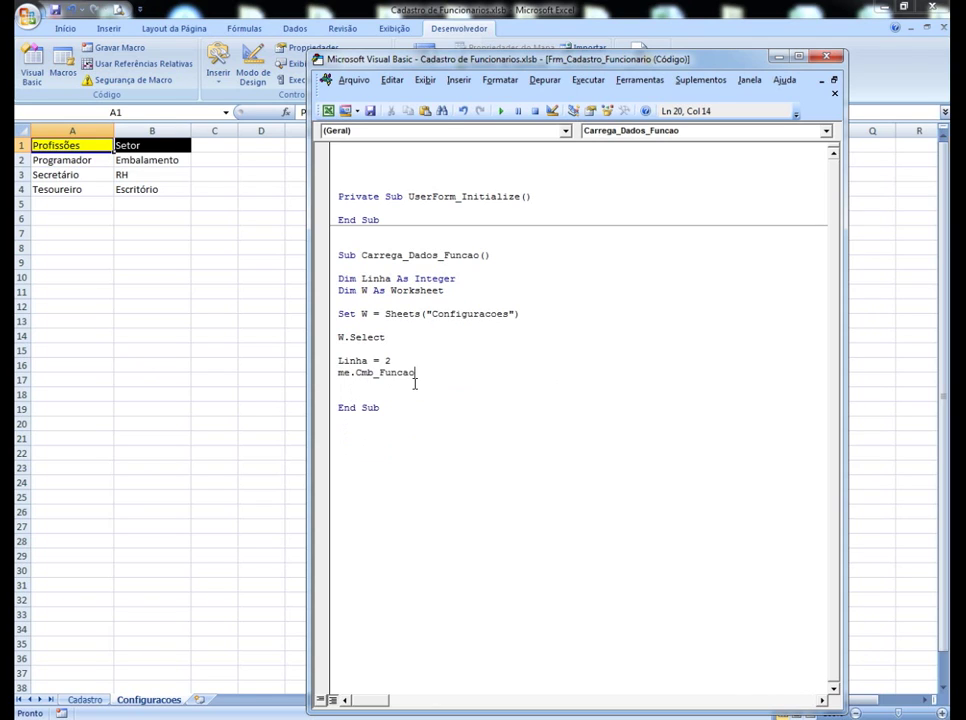
pyautogui.write('.t')
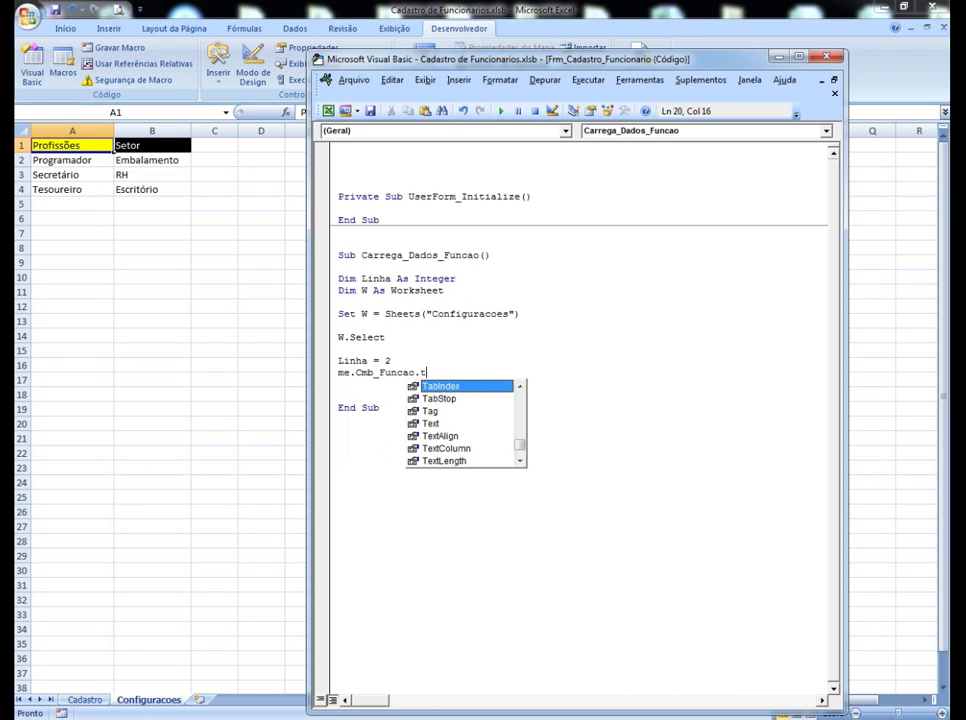
pyautogui.write('e')
pyautogui.press('Tab')
pyautogui.write('= ""')
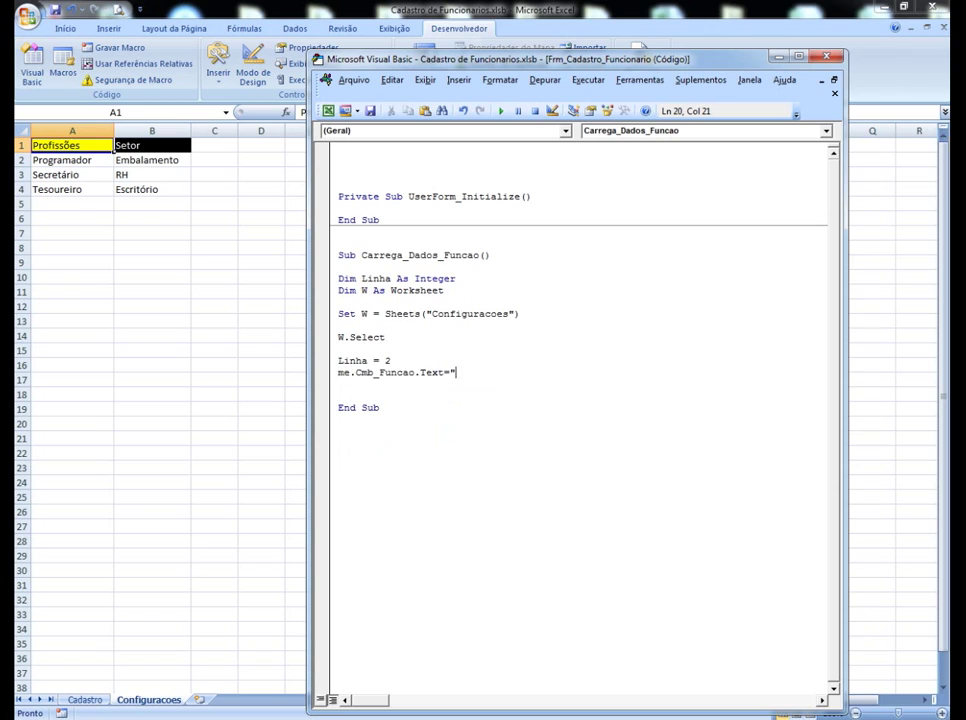
pyautogui.press('Return')
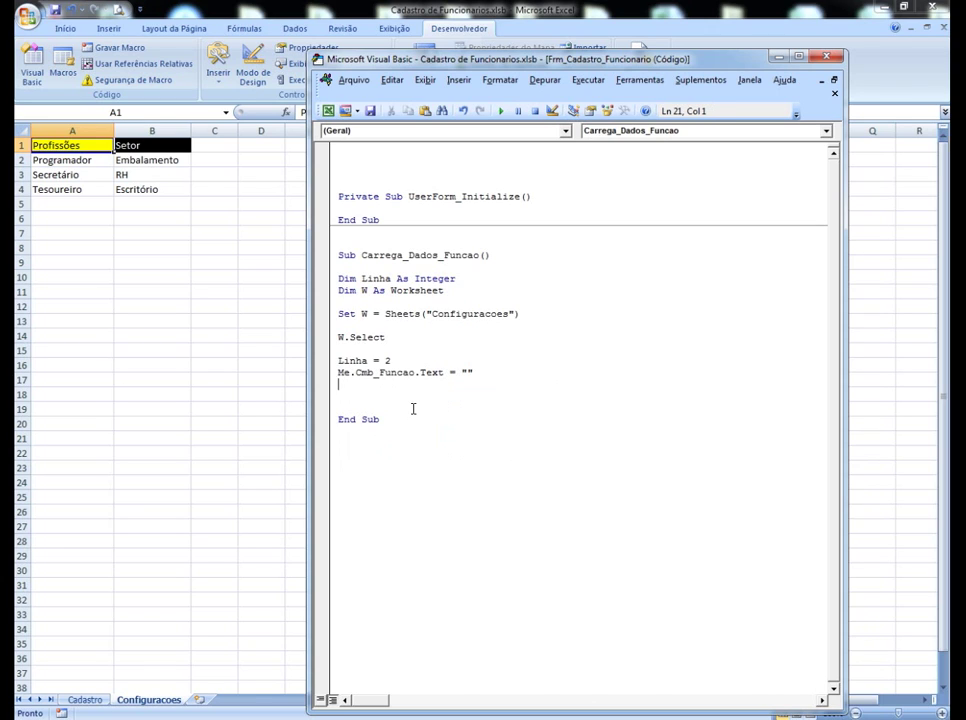
# - Open a With W block containing Do Until Cells(Linha, 1) = ""
pyautogui.write('with ')
pyautogui.write('w')
pyautogui.press('Return')
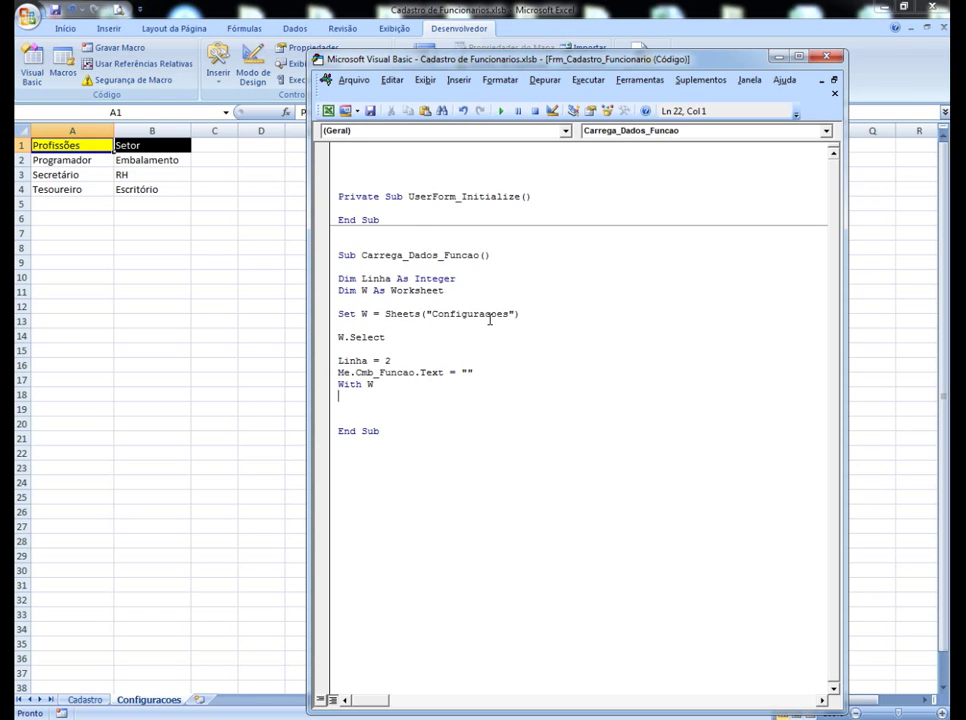
pyautogui.write('do ')
pyautogui.write('until')
pyautogui.write('cells(')
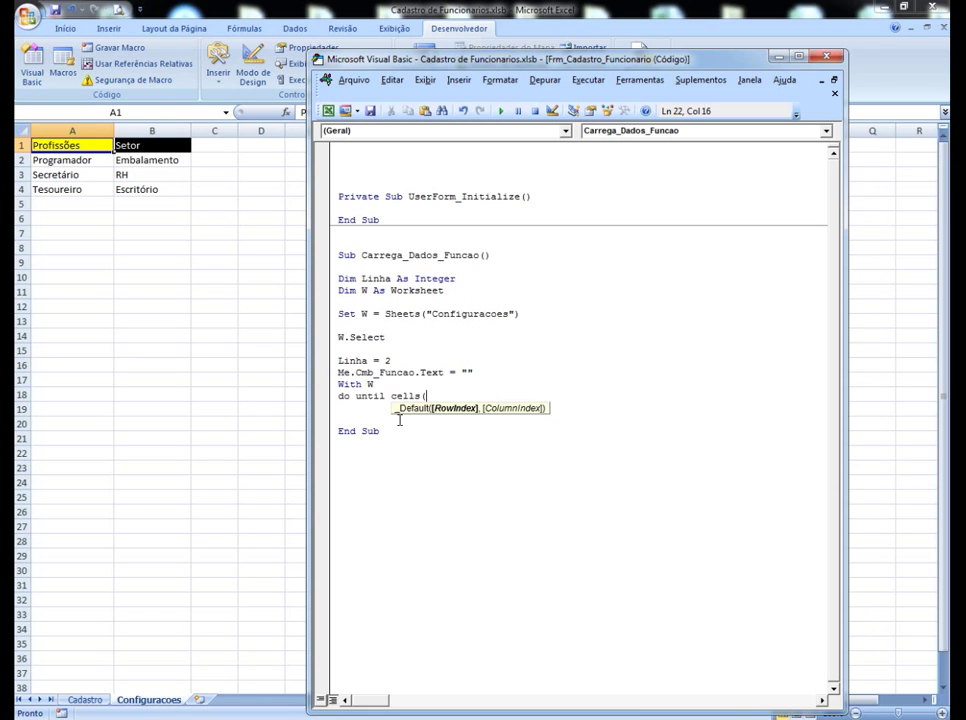
pyautogui.write('linha')
pyautogui.write(',1')
pyautogui.write(')=')
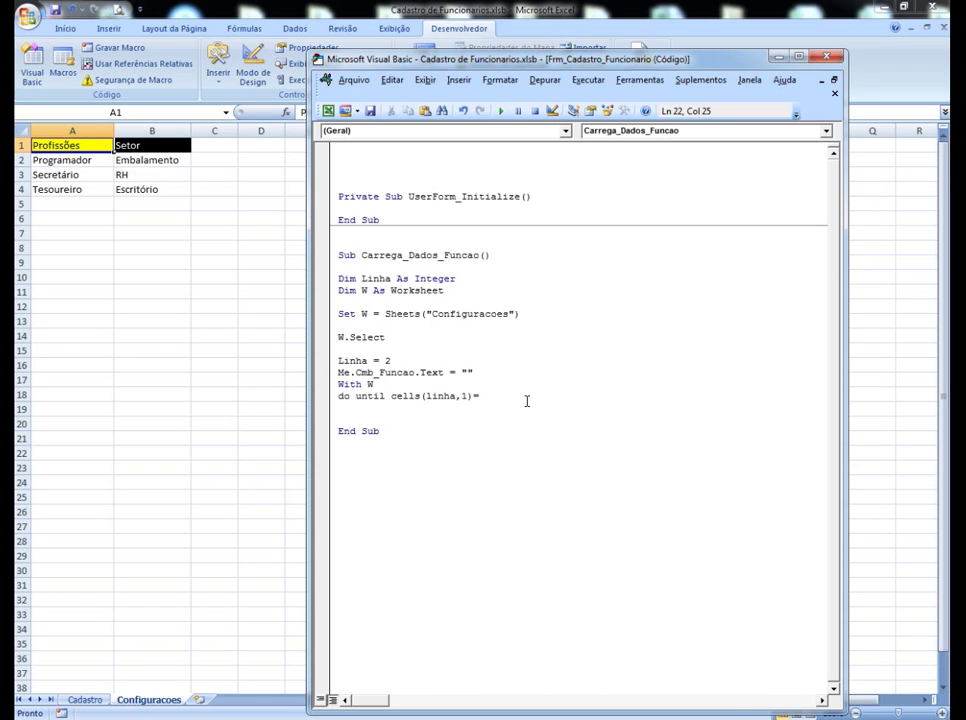
pyautogui.write('""')
pyautogui.press('Return')
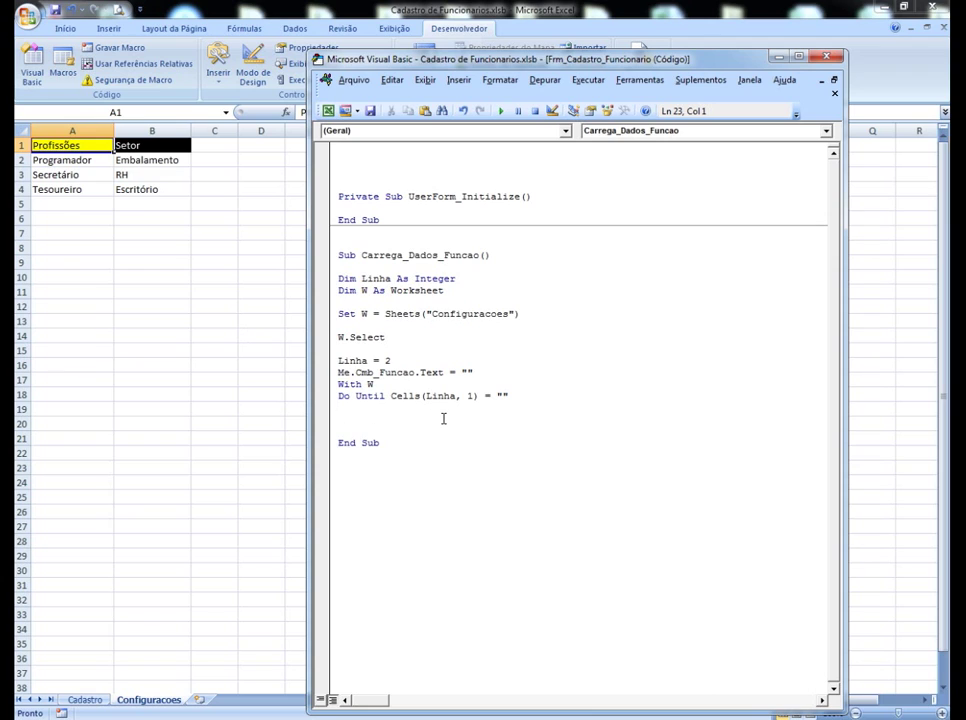
pyautogui.write('me')
pyautogui.write('.cmb')
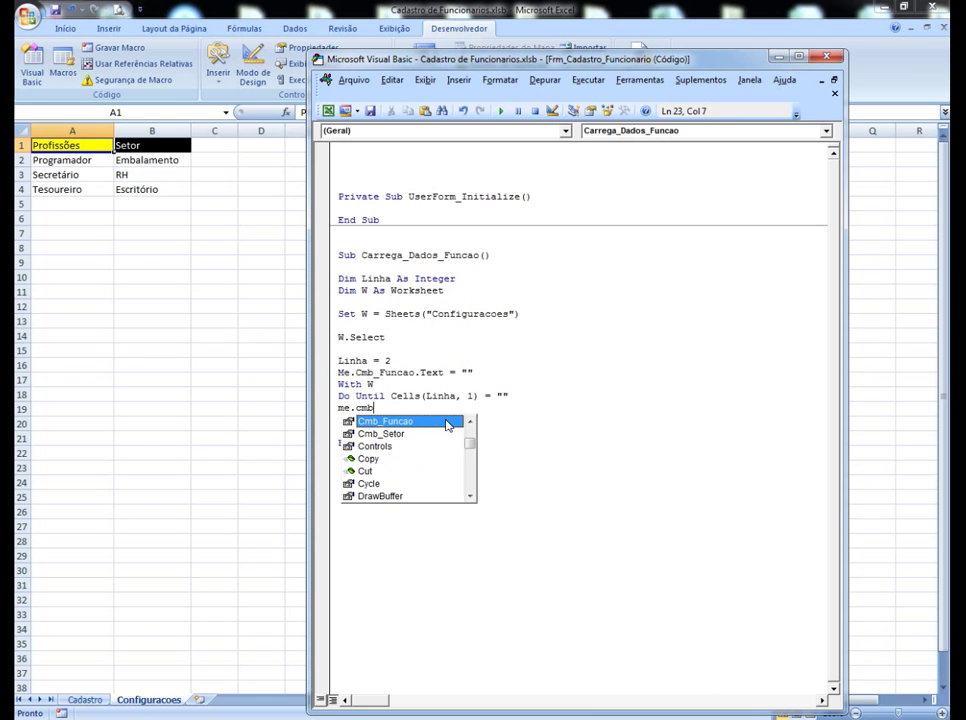
# - Add Me.Cmb_Funcao.AddItem Cells(Linha, 1) inside the loop, fixing the mistyped method name
pyautogui.press('Tab')
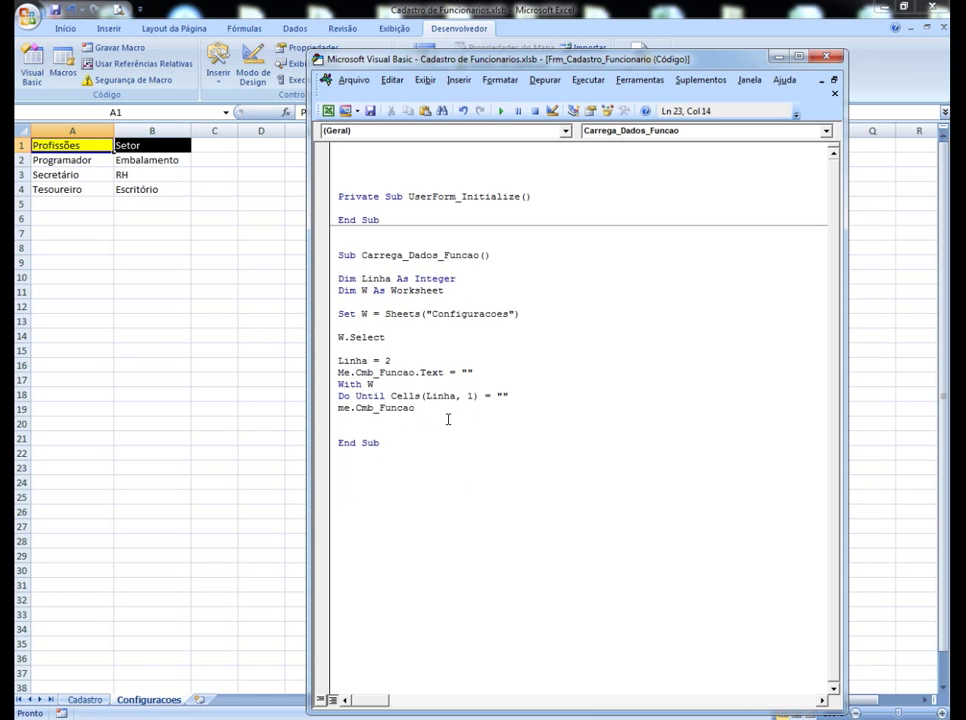
pyautogui.write(' .ad')
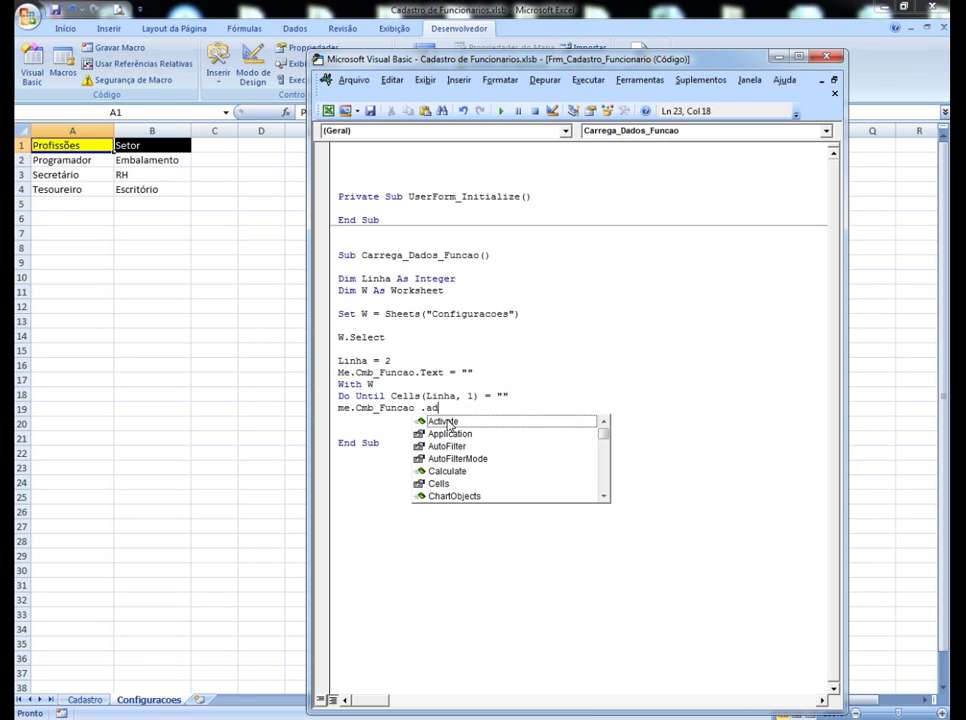
pyautogui.press('Left')
pyautogui.press('Left')
pyautogui.press('BackSpace')
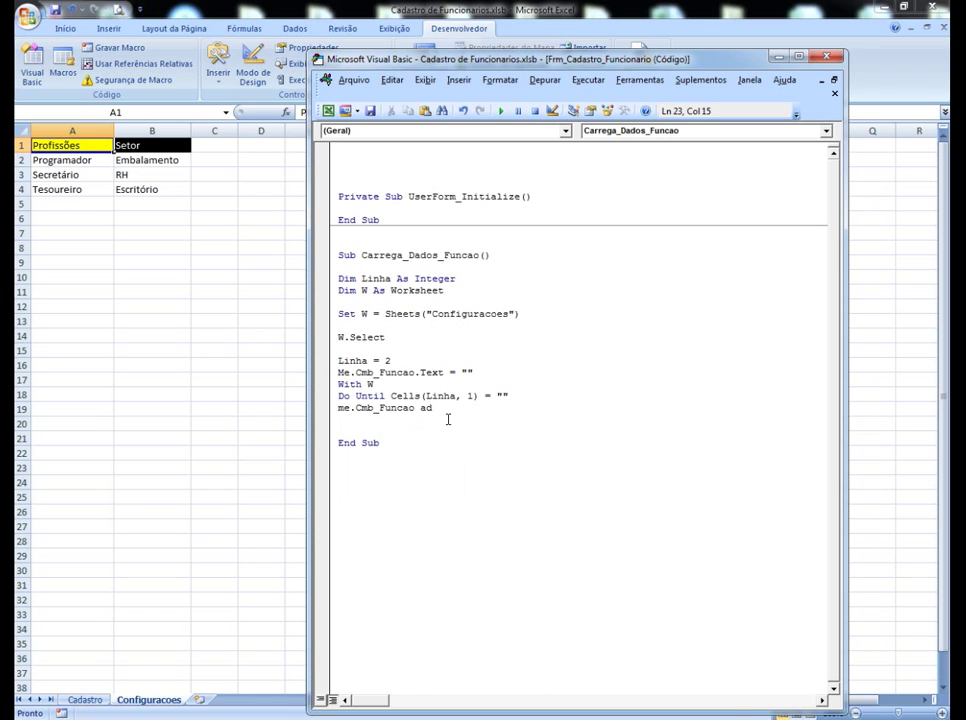
pyautogui.write('d')
pyautogui.write('item')
pyautogui.moveTo(461, 408); pyautogui.dragTo(419, 408)
pyautogui.press('Delete')
pyautogui.press('BackSpace')
pyautogui.write('.ad')
pyautogui.press('Tab')
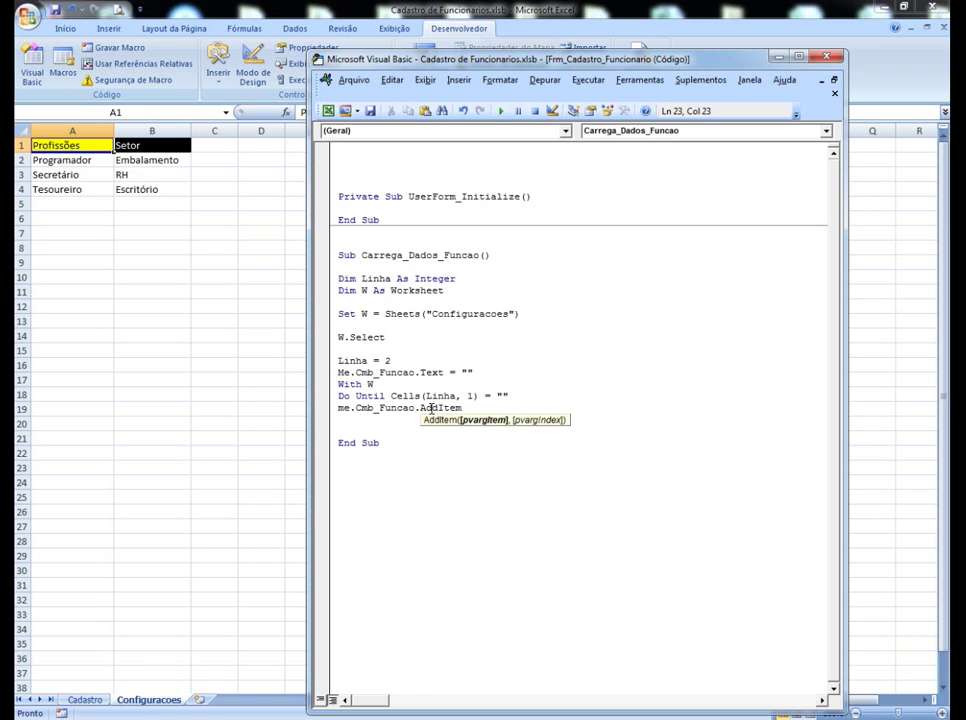
pyautogui.write('cell')
pyautogui.write('s(li')
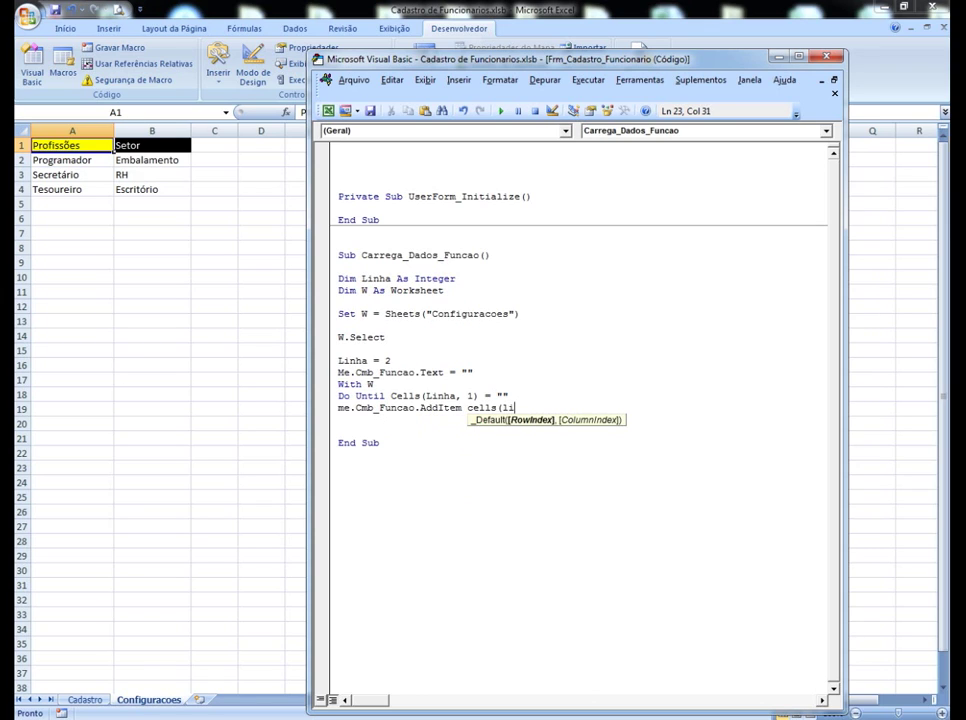
pyautogui.write('nha')
pyautogui.write(' , 1)')
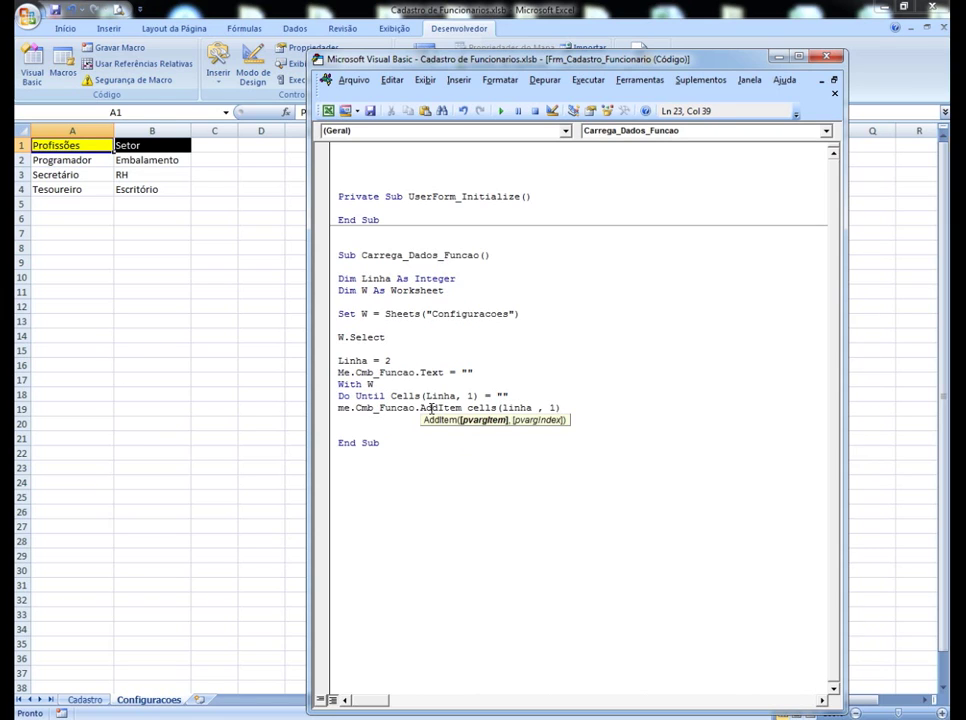
pyautogui.press('Return')
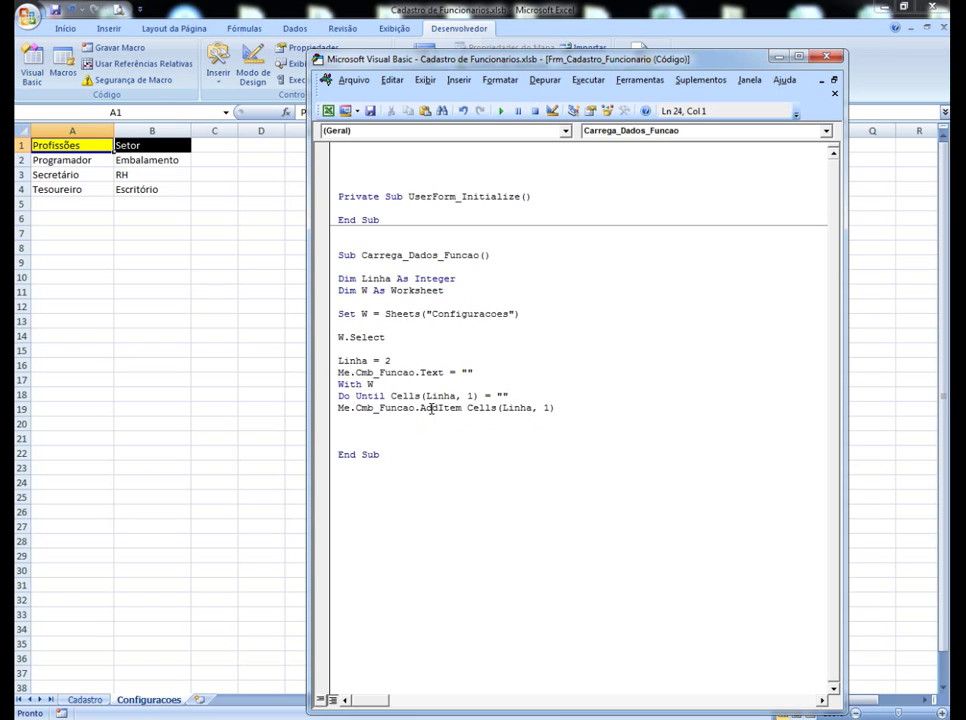
# - Add Linha = Linha + 1, then close the block with Loop and End With
pyautogui.write('linh')
pyautogui.write('a = linha +')
pyautogui.write('1')
pyautogui.press('Return')
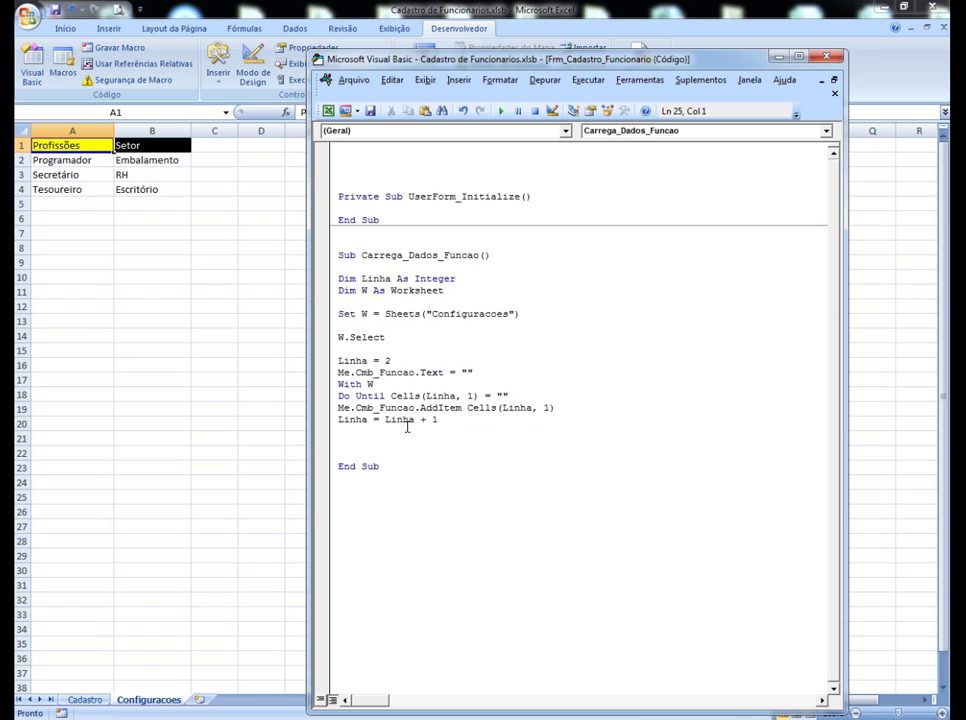
pyautogui.write('Loop')
pyautogui.press('Return')
pyautogui.write('en')
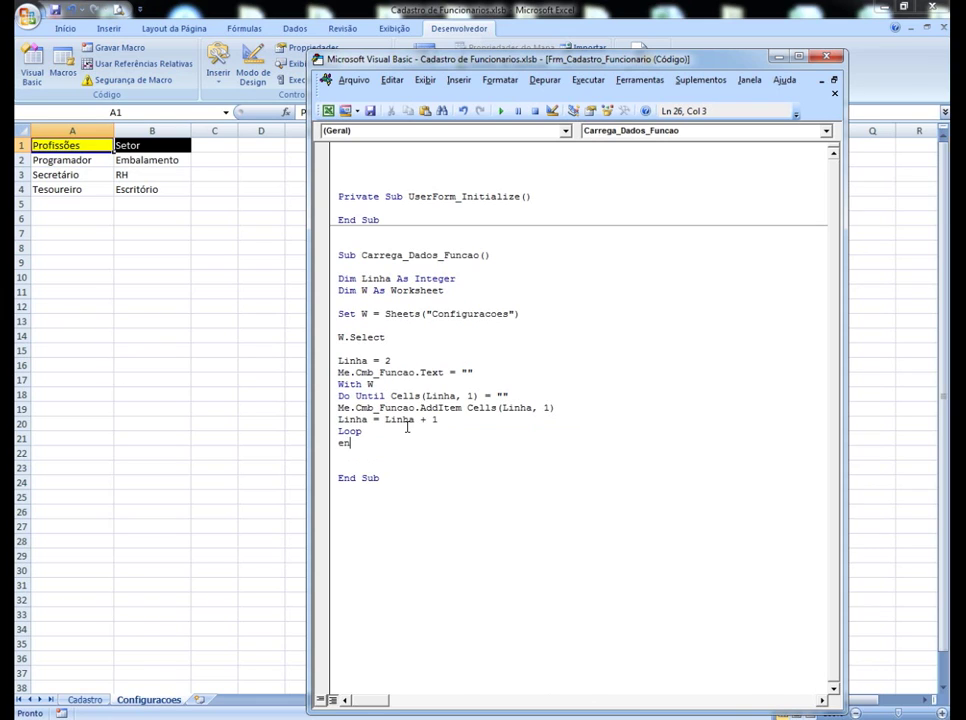
pyautogui.write('w ')
pyautogui.write('d ')
pyautogui.write('wioth')
pyautogui.press('Delete')
pyautogui.click(354, 457)
pyautogui.moveTo(361, 255); pyautogui.dragTo(480, 254)
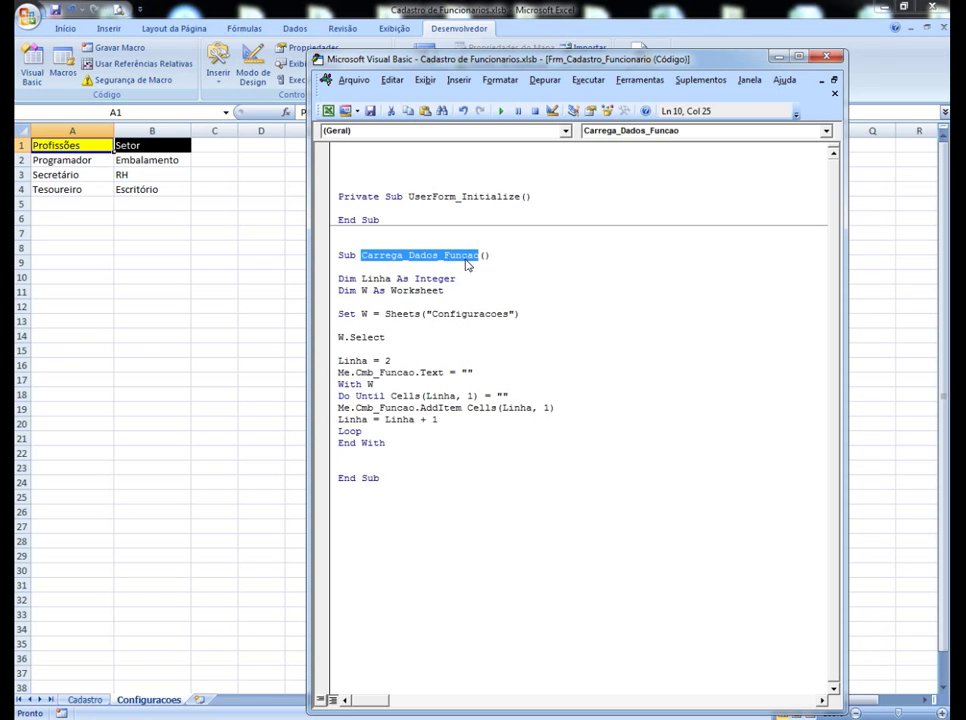
# - Add Call Carrega_Dados_Funcao inside UserForm_Initialize
pyautogui.click(376, 208)
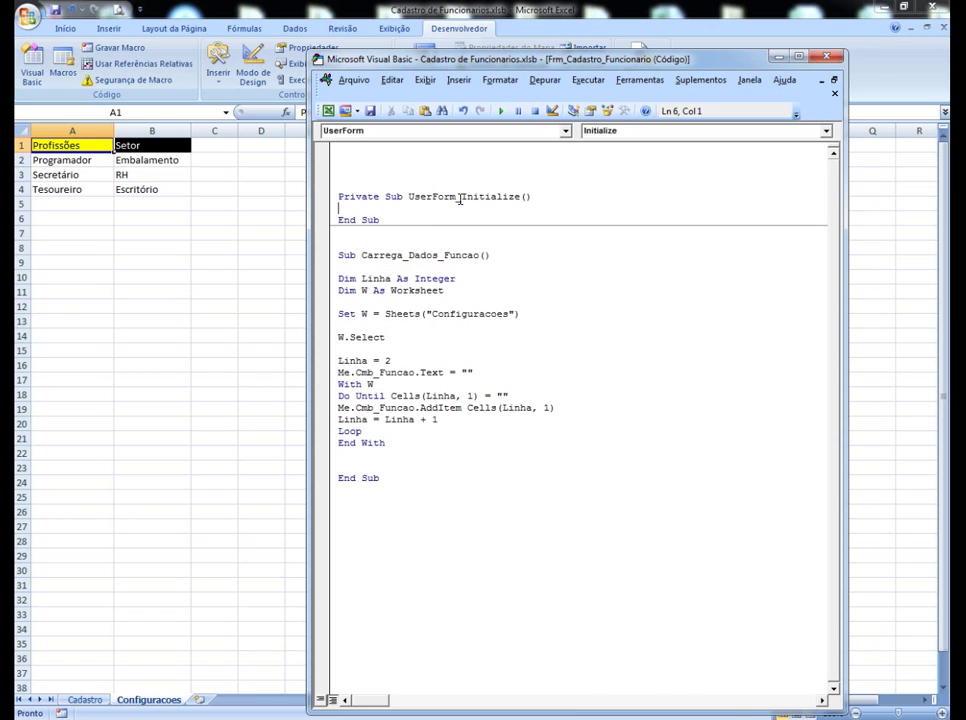
pyautogui.write('ca')
pyautogui.write('ll')
pyautogui.write('Carrega_Dados_Funcao')
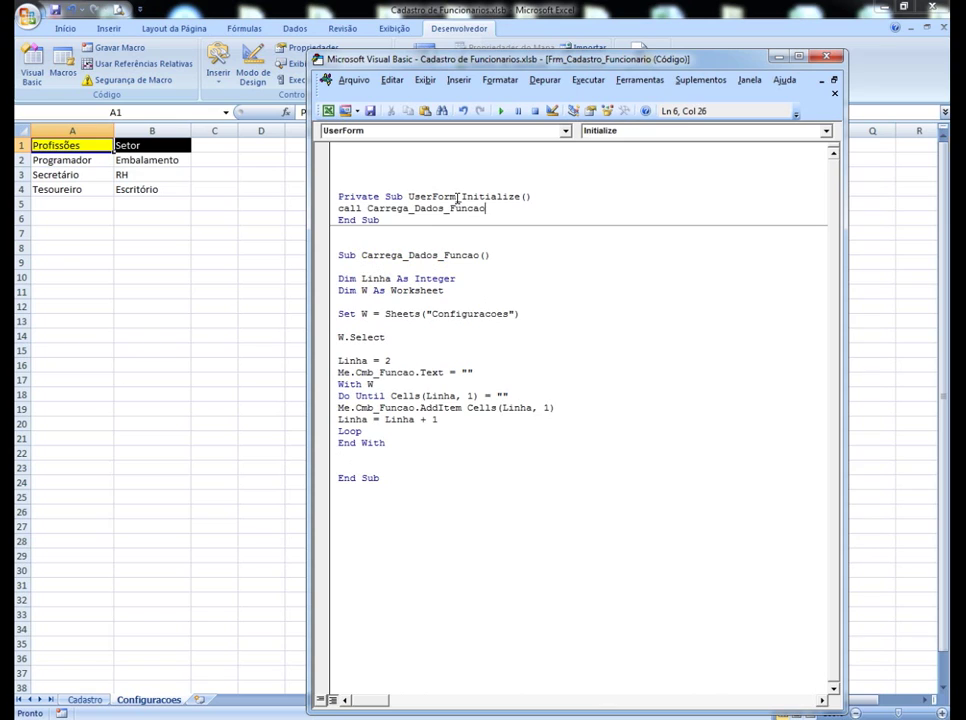
pyautogui.press('Return')
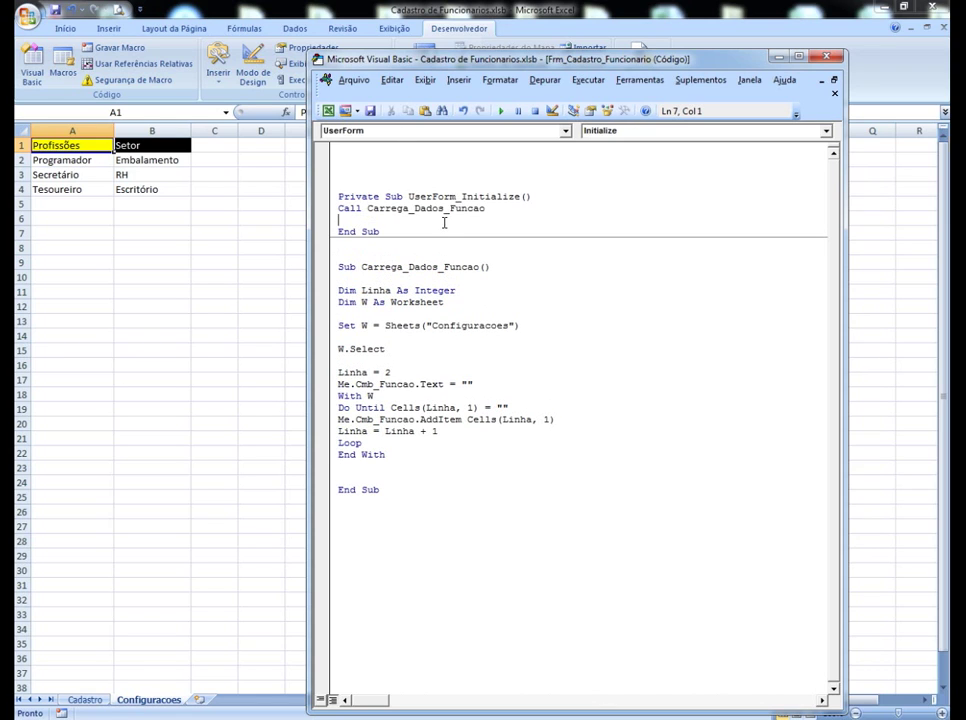
# - Run the form and confirm Função lists Programador, Secretário and Tesoureiro
pyautogui.click(502, 113)
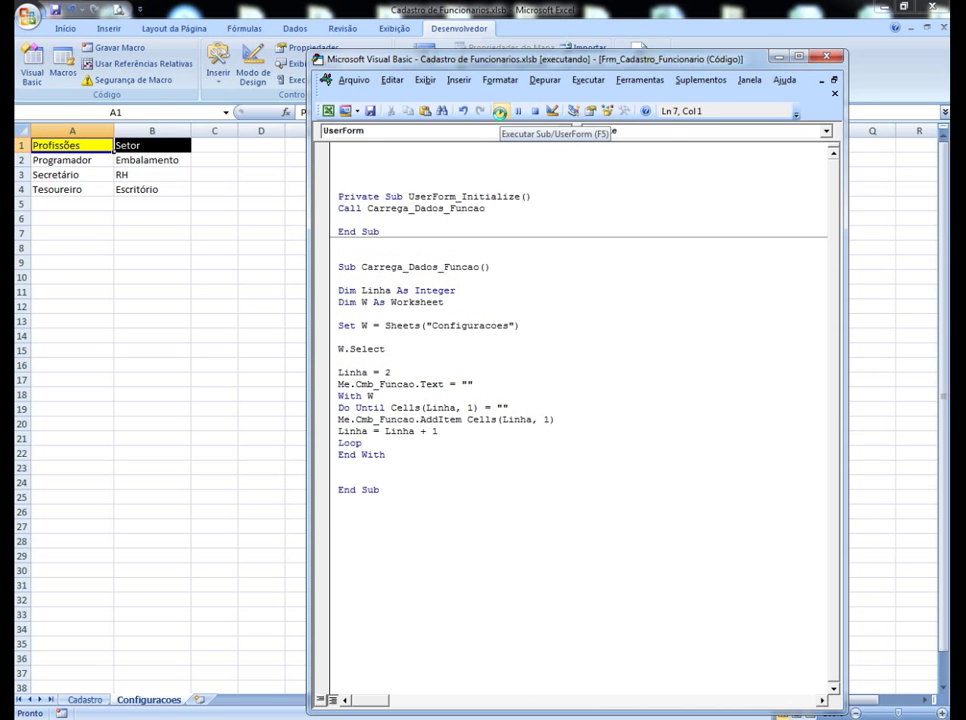
pyautogui.click(412, 272)
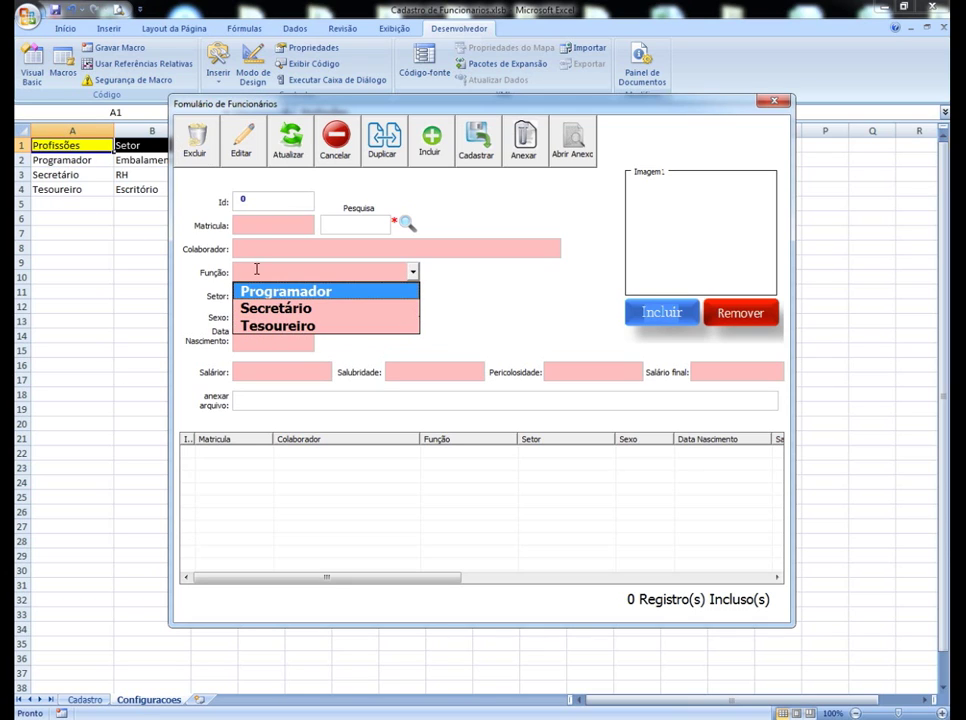
pyautogui.click(75, 202)
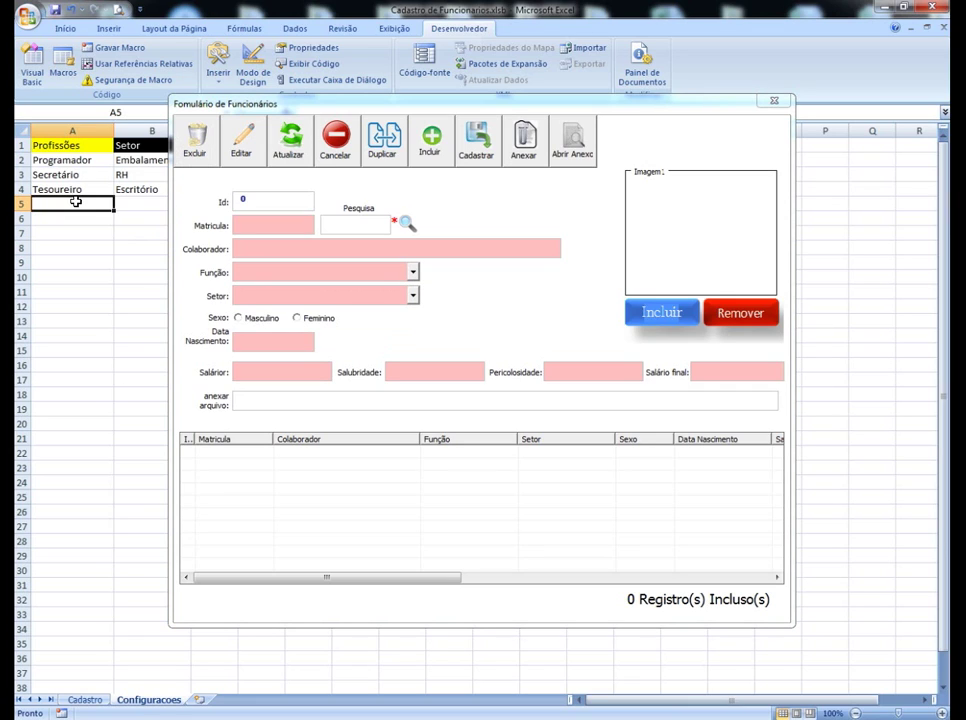
# - Enter Zelador in cell A5 of Configuracoes, check the Função list, then close the form
pyautogui.write('Zel')
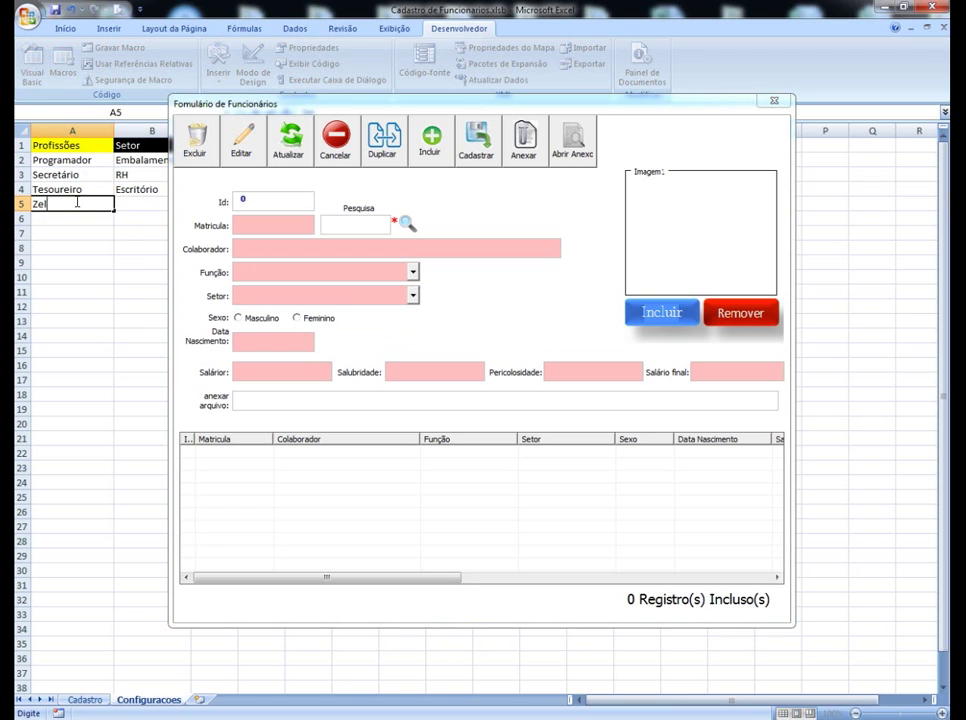
pyautogui.write('ador')
pyautogui.click(95, 234)
pyautogui.click(412, 272)
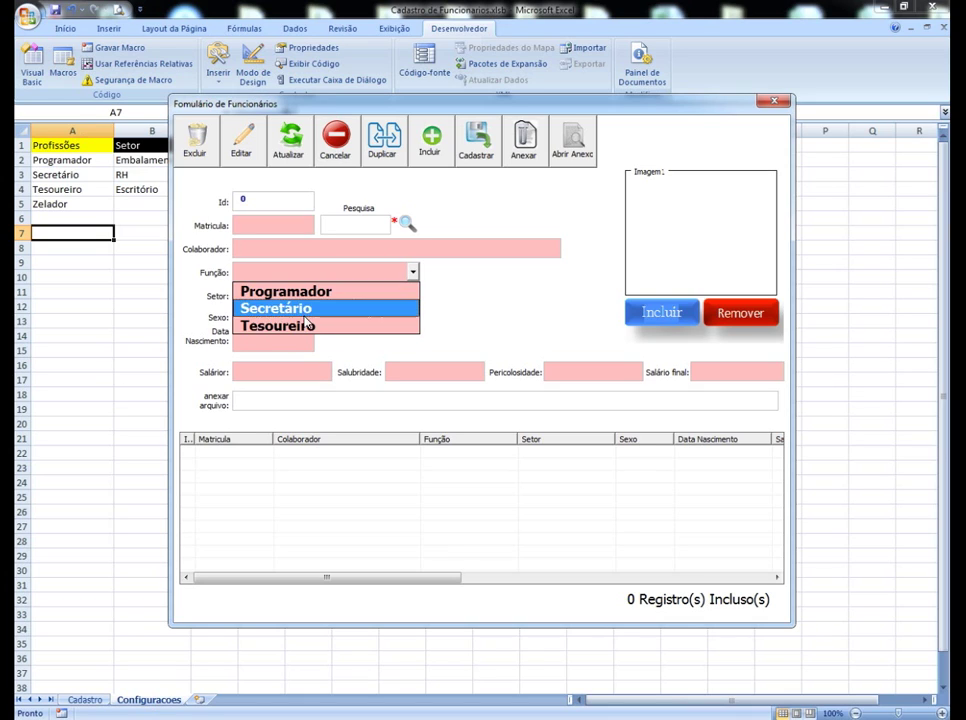
pyautogui.click(392, 272)
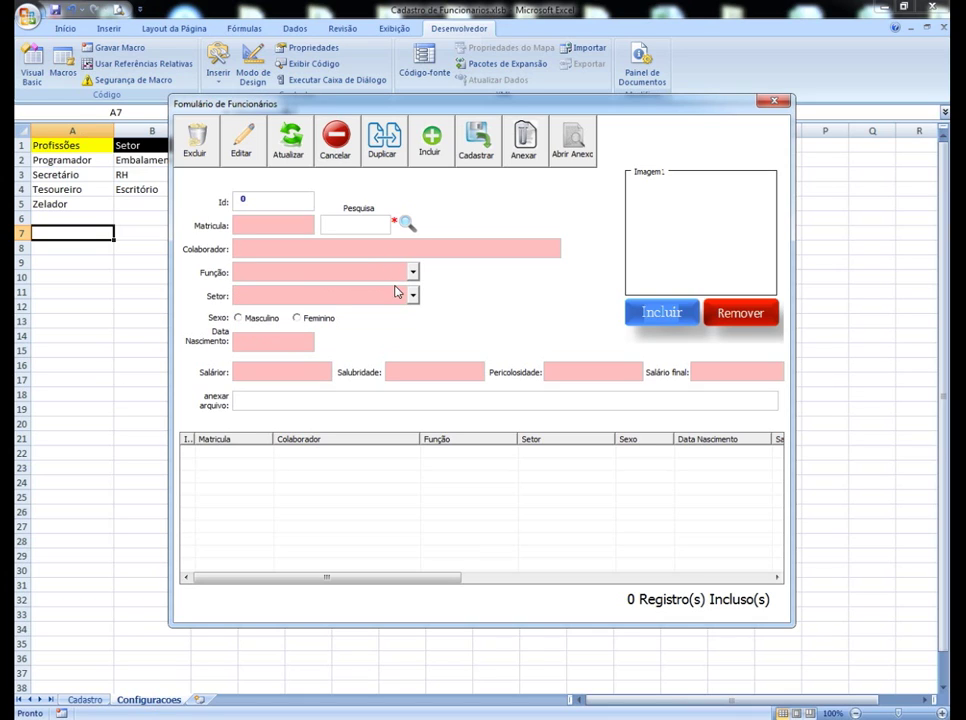
pyautogui.click(770, 102)
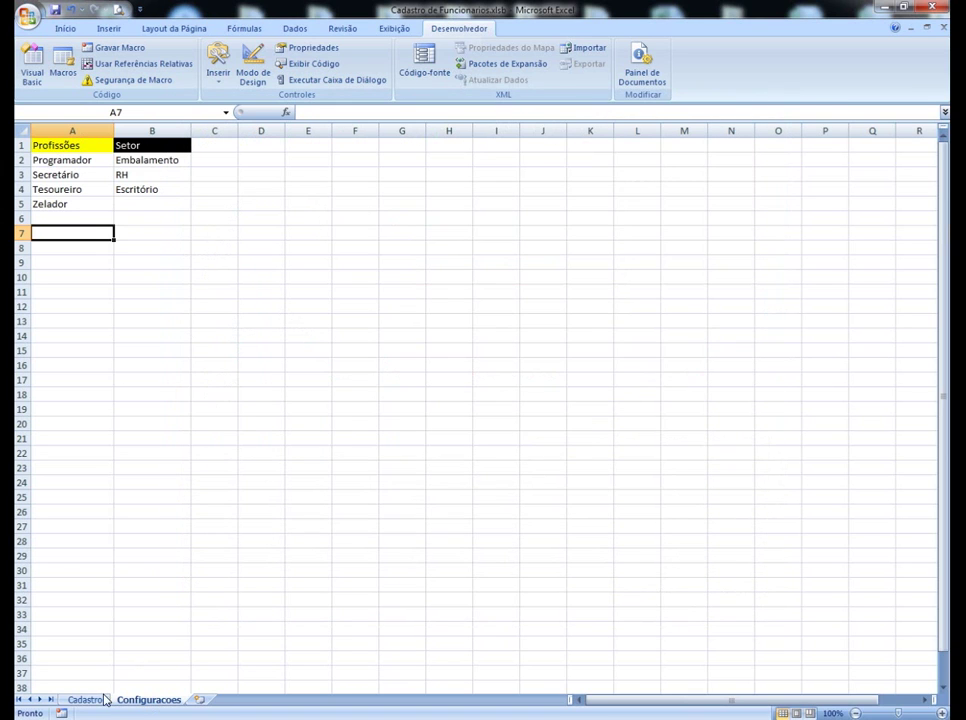
# - Launch the form from the Cadastro sheet and verify Zelador is offered in the Função list
pyautogui.click(100, 699)
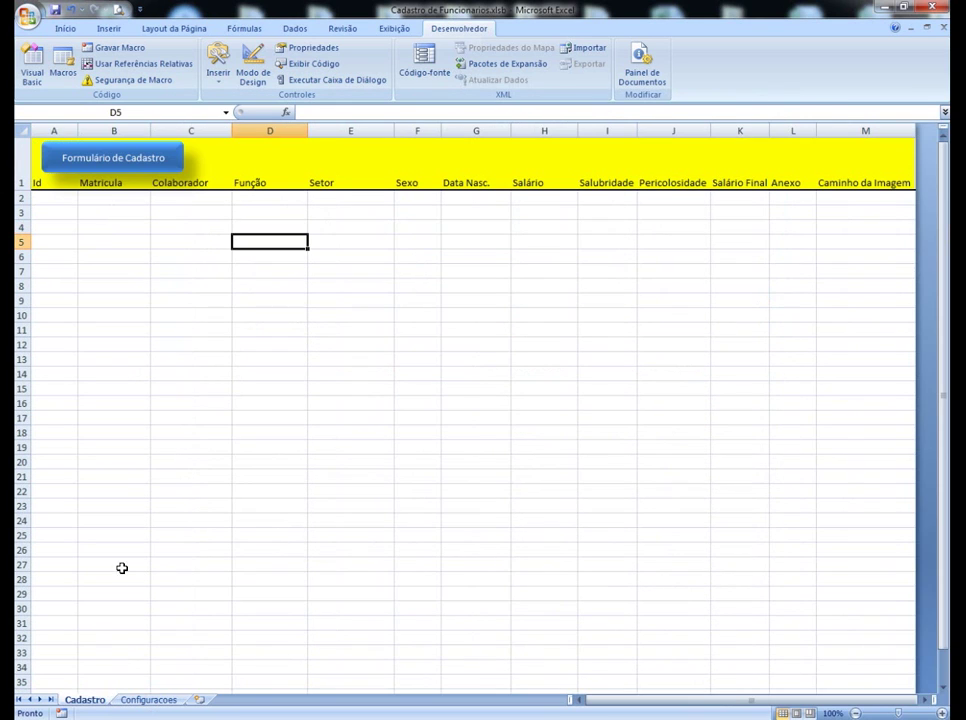
pyautogui.click(162, 151)
pyautogui.click(412, 271)
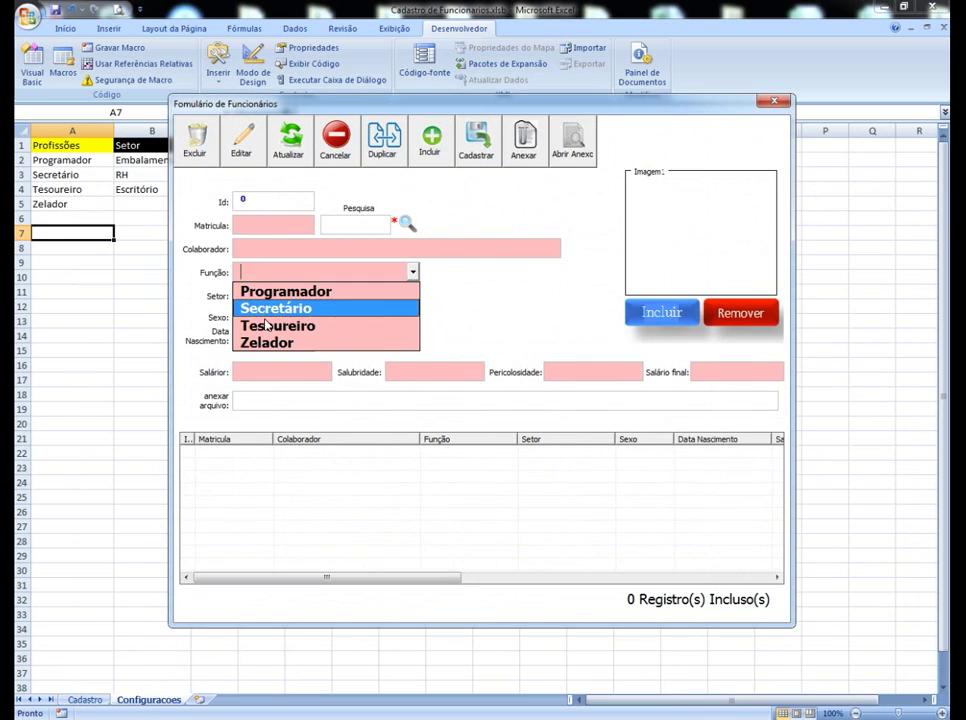
pyautogui.click(390, 270)
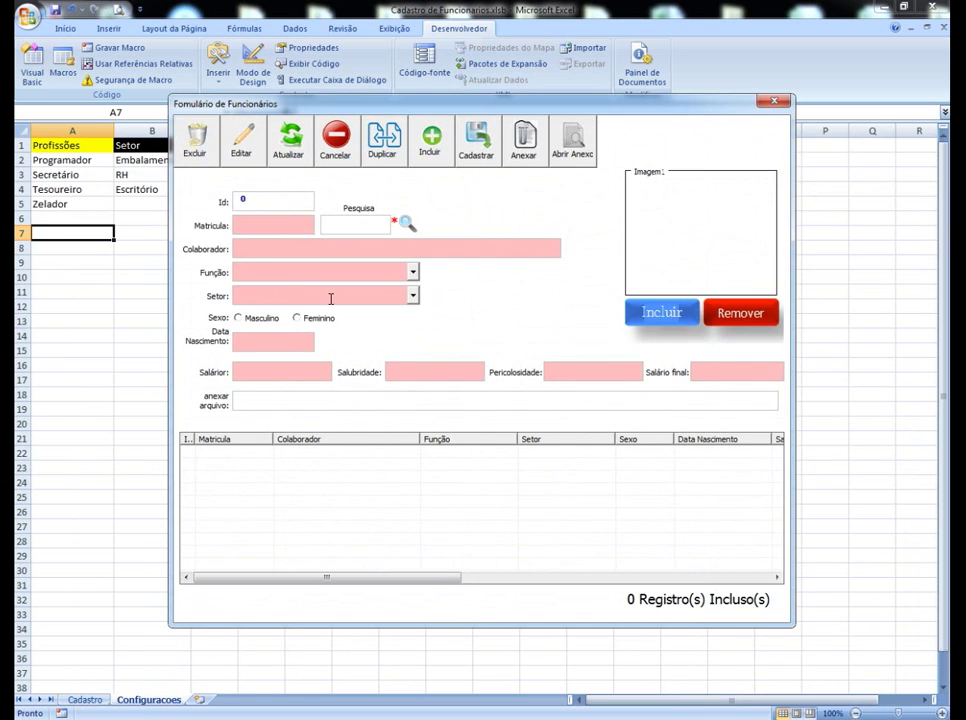
# - Paste a copy of the Carrega_Dados_Funcao routine in the maximized VBA editor
pyautogui.click(771, 103)
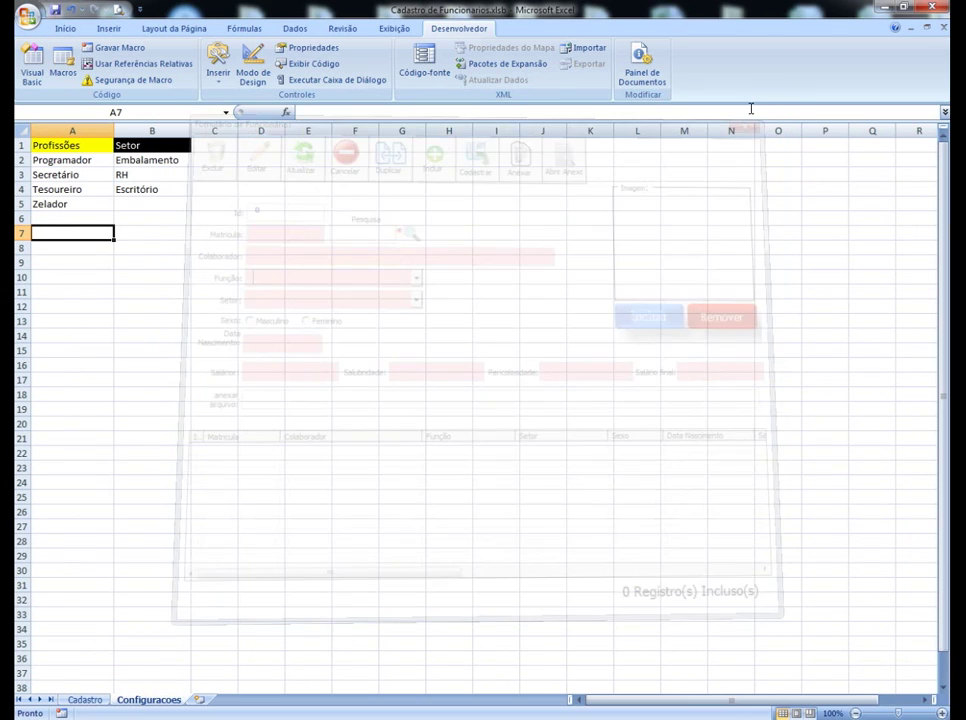
pyautogui.click(34, 70)
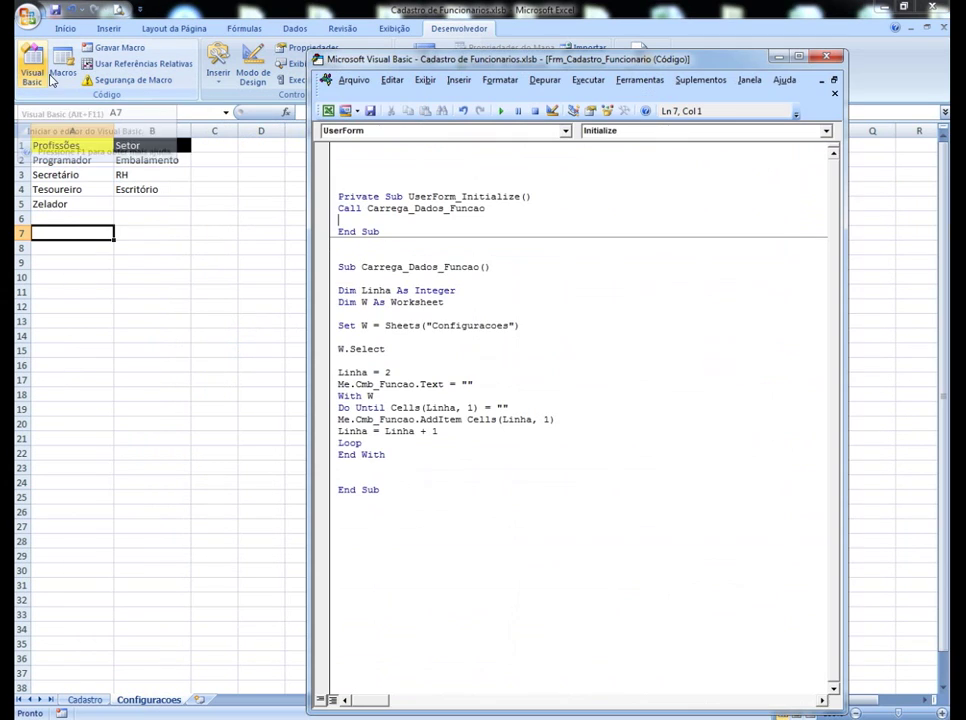
pyautogui.click(798, 58)
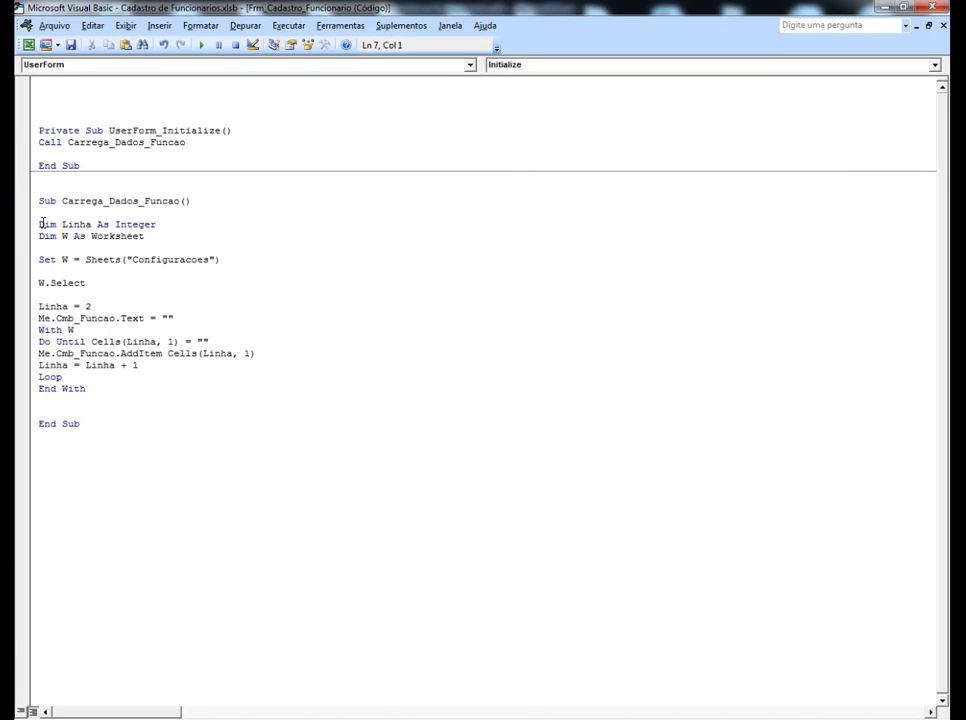
pyautogui.moveTo(37, 200); pyautogui.dragTo(112, 418)
pyautogui.hotkey('ctrl', 'c')
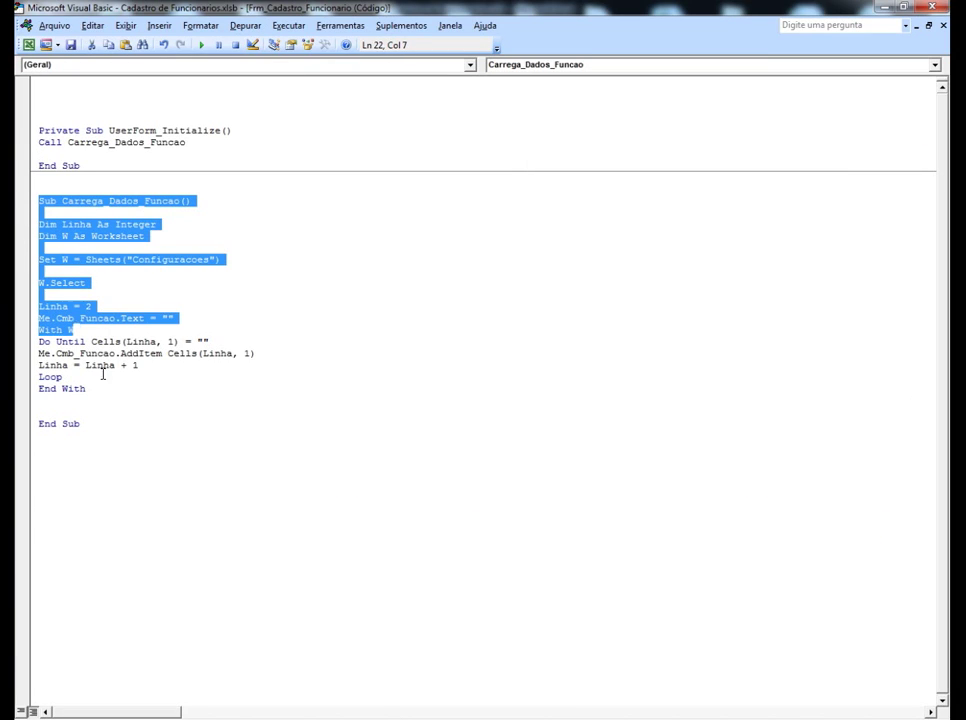
pyautogui.click(43, 460)
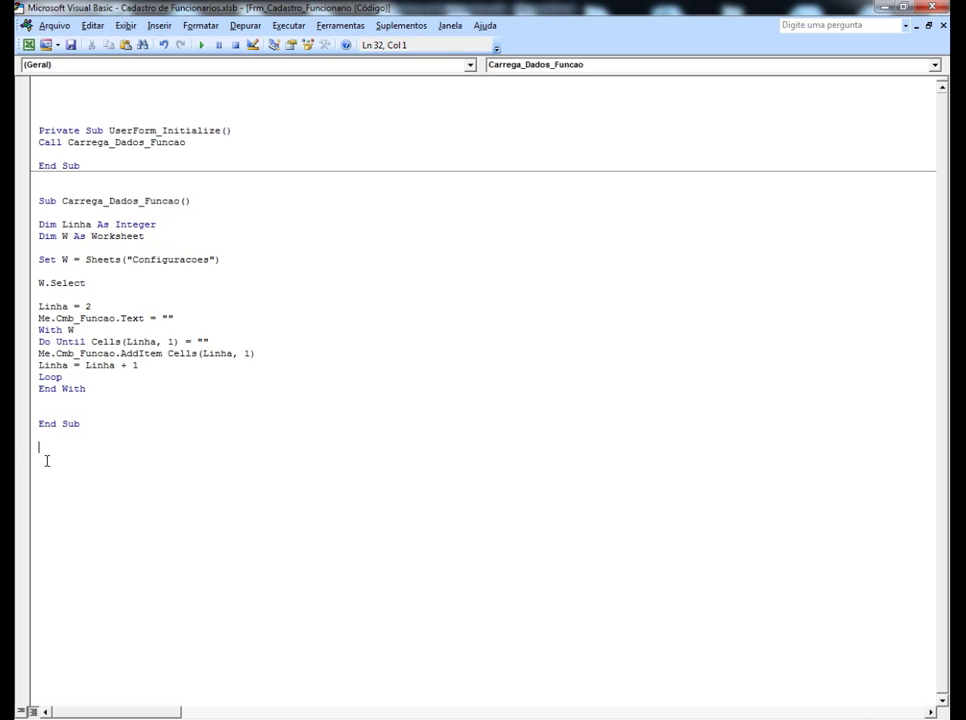
pyautogui.hotkey('ctrl', 'v')
# - Rename the copied routine to Carrega_Dados_Setor
pyautogui.moveTo(144, 447); pyautogui.dragTo(179, 444)
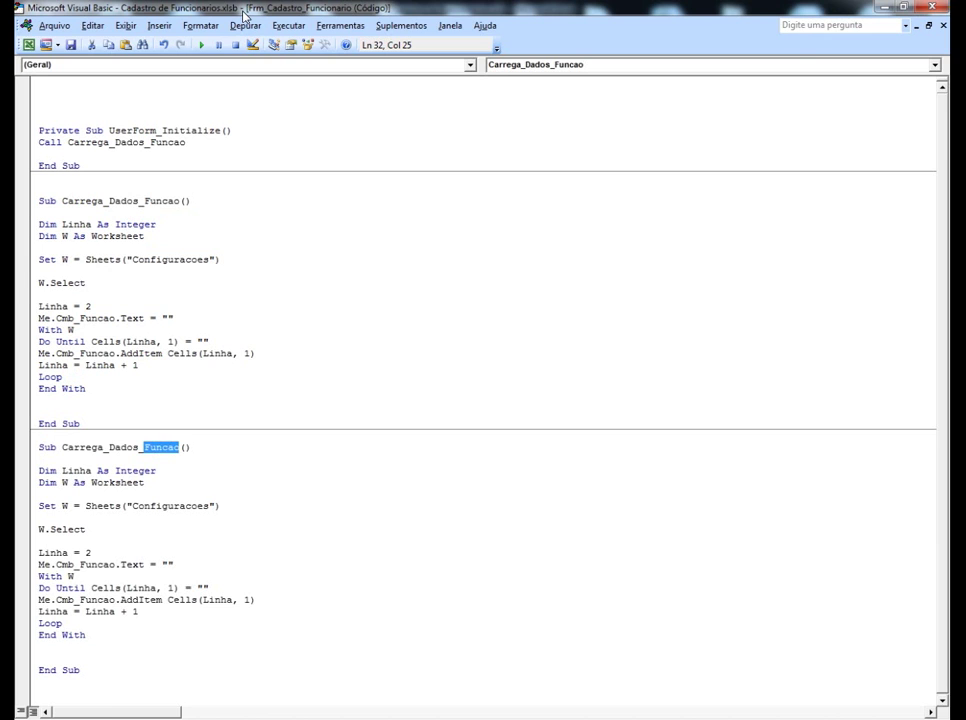
pyautogui.doubleClick(184, 7)
pyautogui.moveTo(268, 21); pyautogui.dragTo(457, 57)
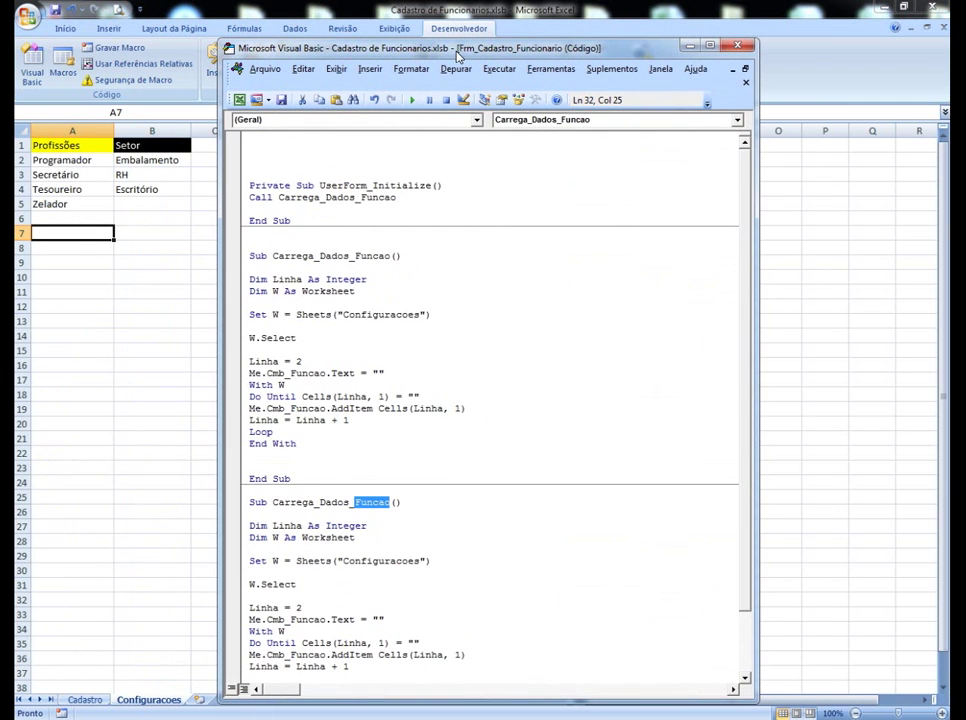
pyautogui.write('Set')
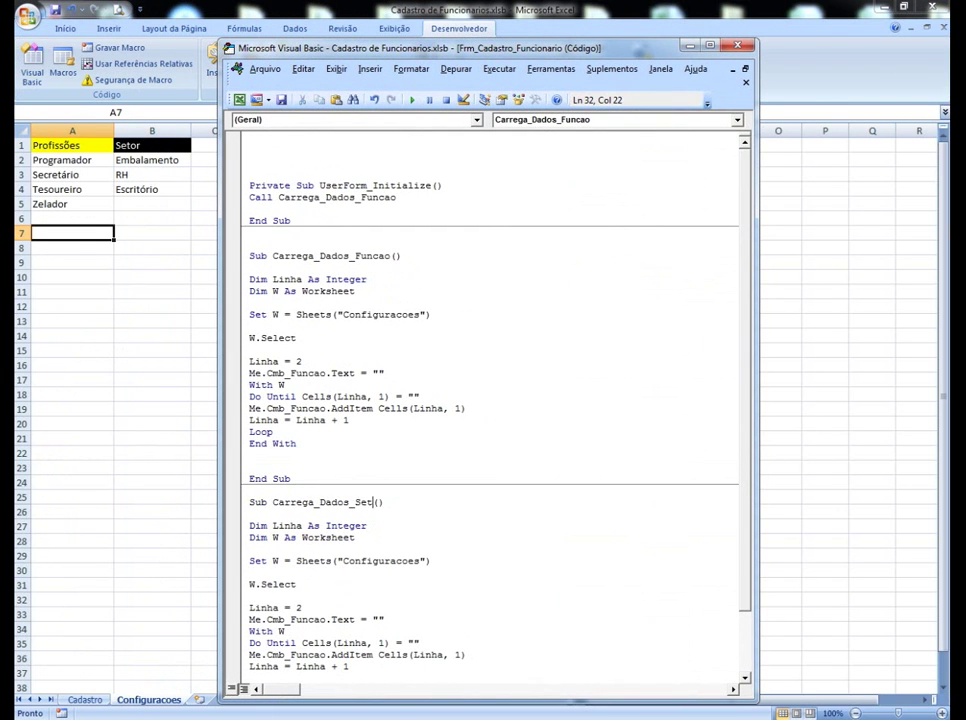
pyautogui.write('or')
# - Replace Me.Cmb_Funcao with Me.Cmb_Setor on the clearing and AddItem lines
pyautogui.click(380, 537)
pyautogui.moveTo(250, 620); pyautogui.dragTo(326, 620)
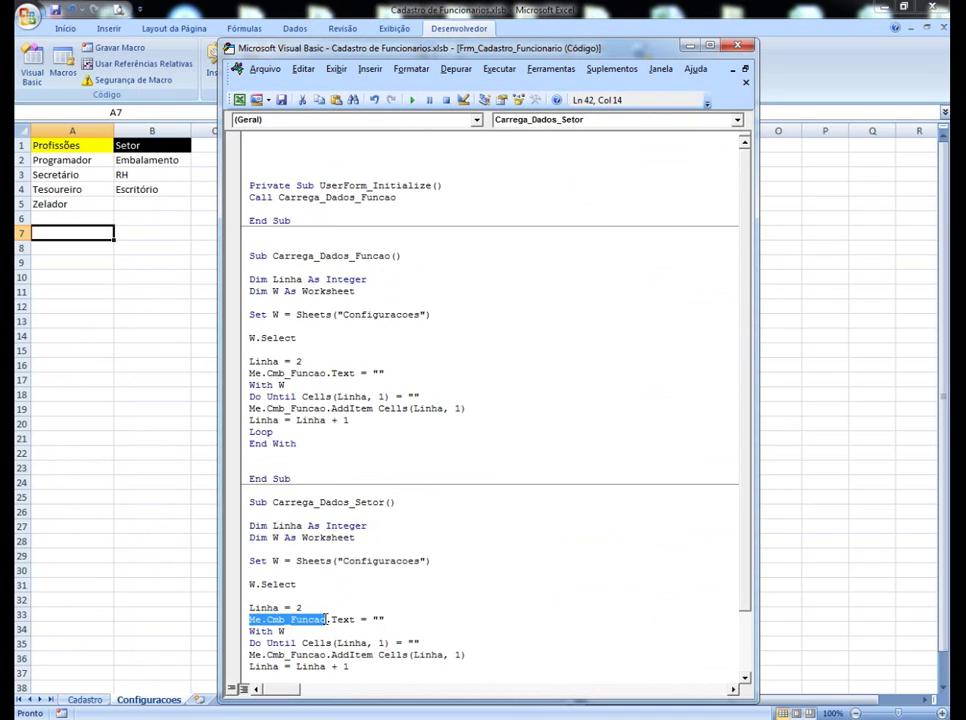
pyautogui.write('m')
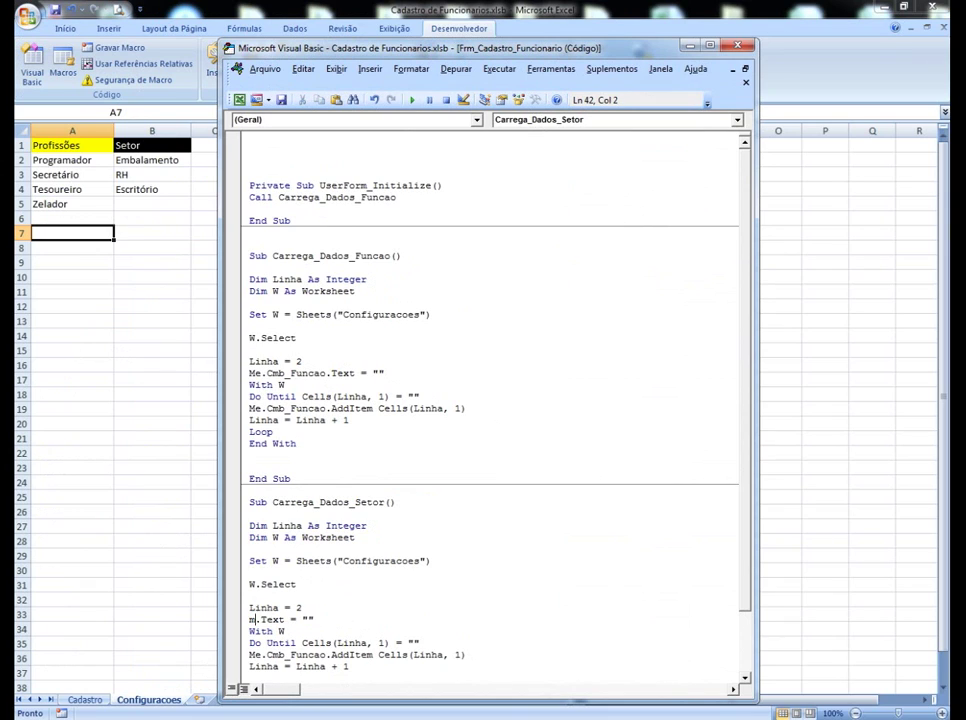
pyautogui.write('e.')
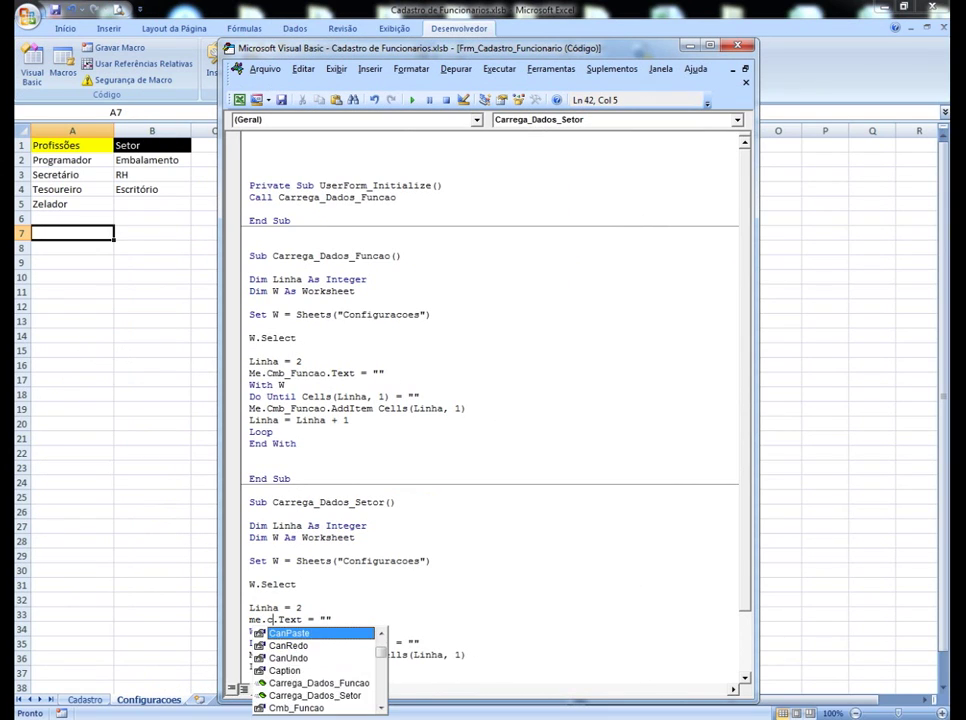
pyautogui.write('cmb')
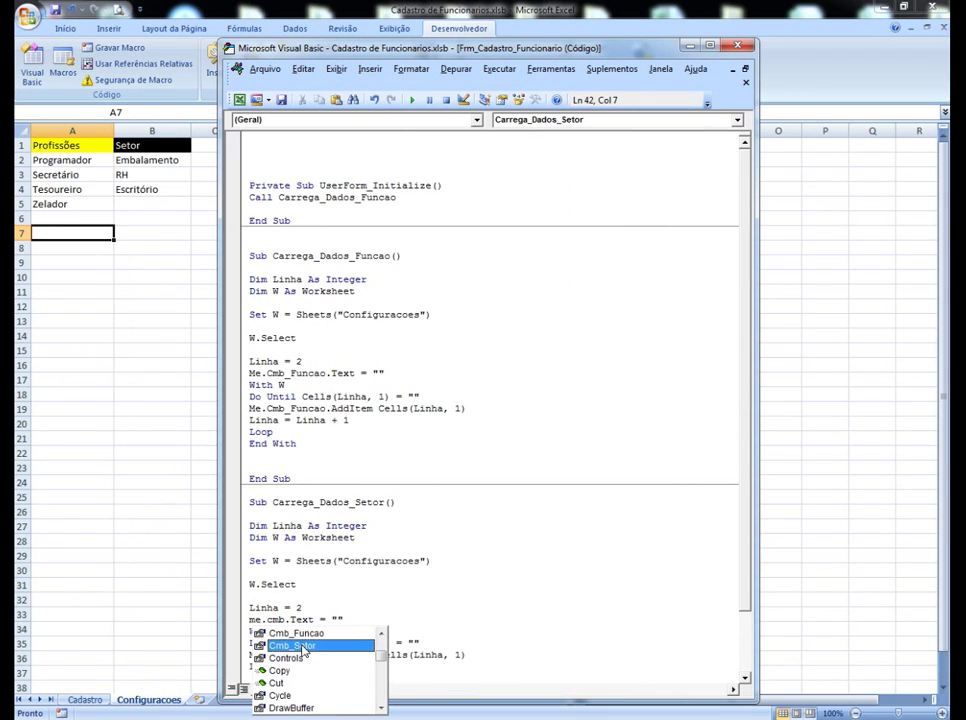
pyautogui.doubleClick(300, 645)
pyautogui.click(318, 583)
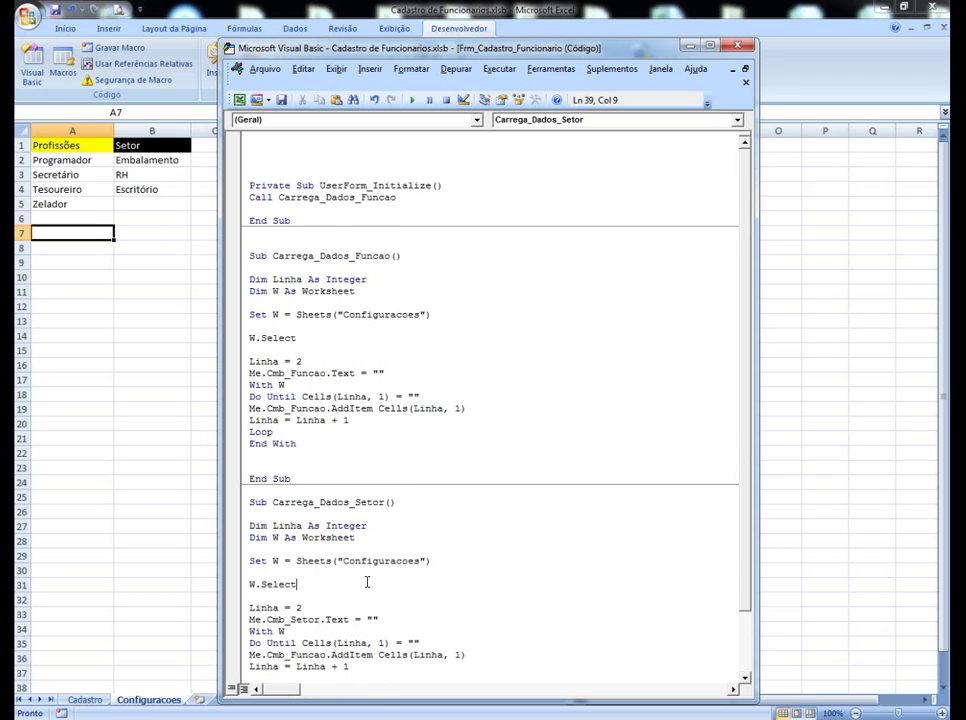
pyautogui.scroll(-1, 366, 580)
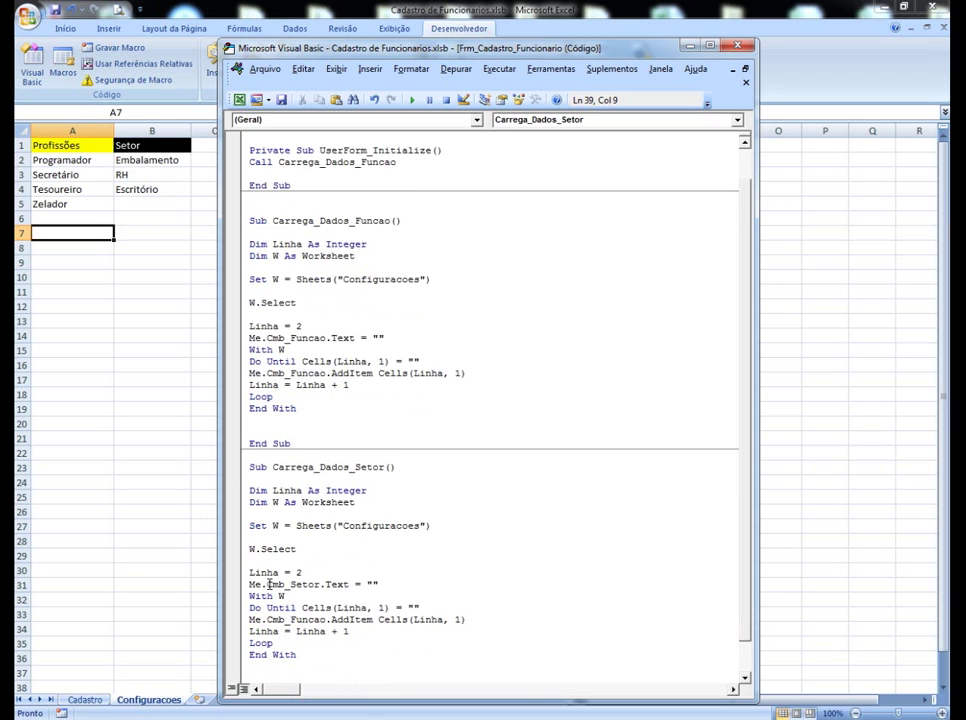
pyautogui.moveTo(250, 584); pyautogui.dragTo(316, 583)
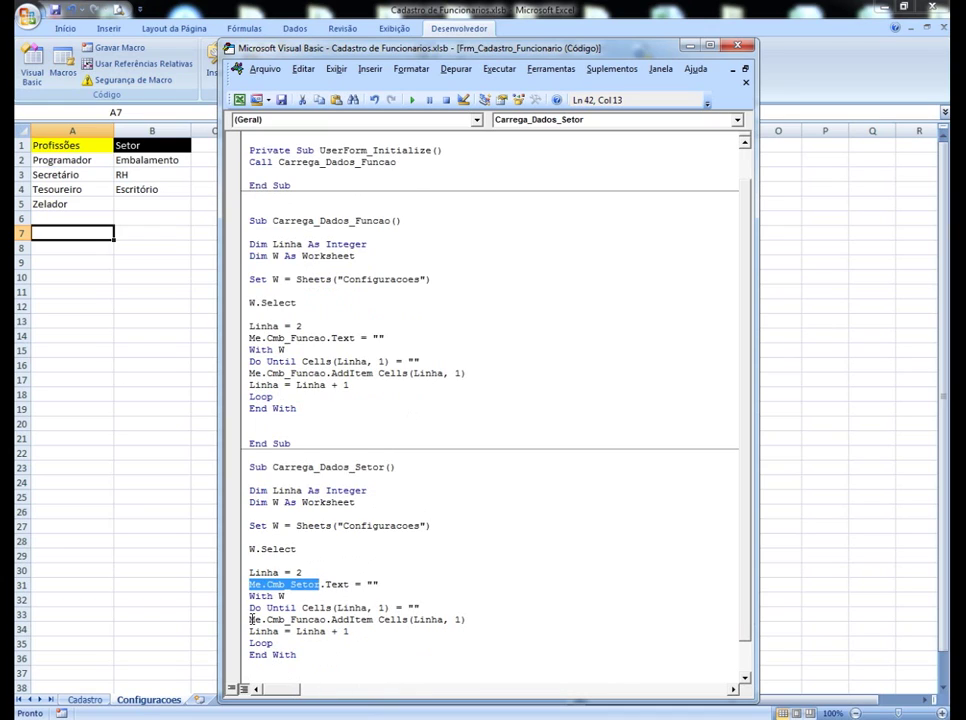
pyautogui.moveTo(250, 619); pyautogui.dragTo(326, 619)
pyautogui.write('Me.Cmb_Setor')
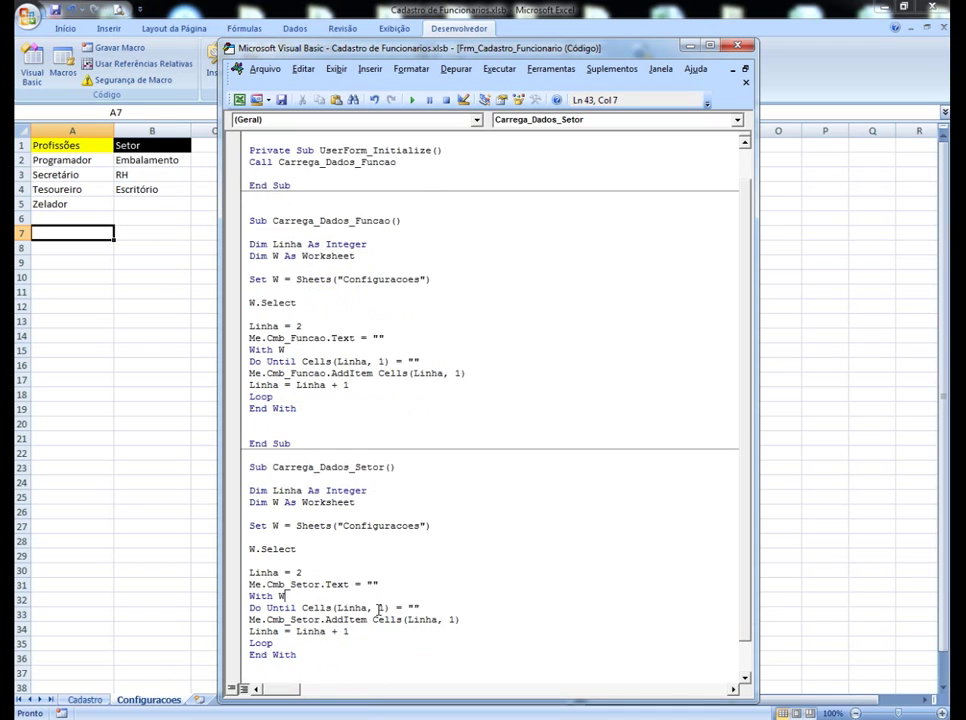
# - Change the column from 1 to 2 in the loop condition and the AddItem line
pyautogui.doubleClick(381, 608)
pyautogui.write('2')
pyautogui.doubleClick(452, 620)
pyautogui.write('2')
# - Add a Call Carrega_Dados_Setor line to UserForm_Initialize
pyautogui.moveTo(274, 467); pyautogui.dragTo(384, 466)
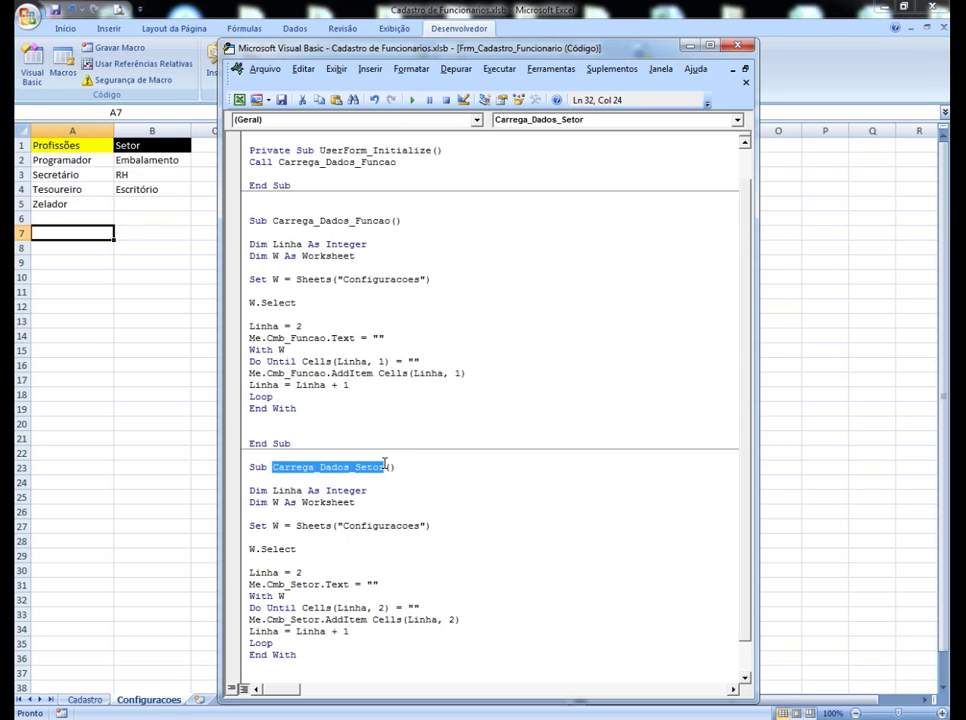
pyautogui.click(277, 173)
pyautogui.write('c')
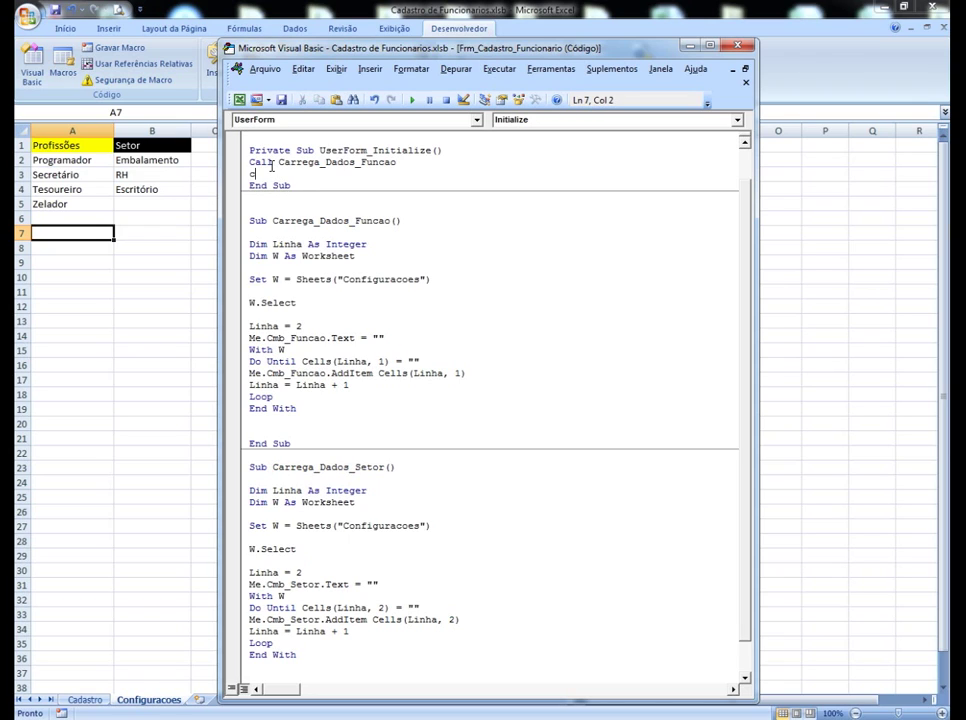
pyautogui.write('all')
pyautogui.write('Carrega_Dados_Setor')
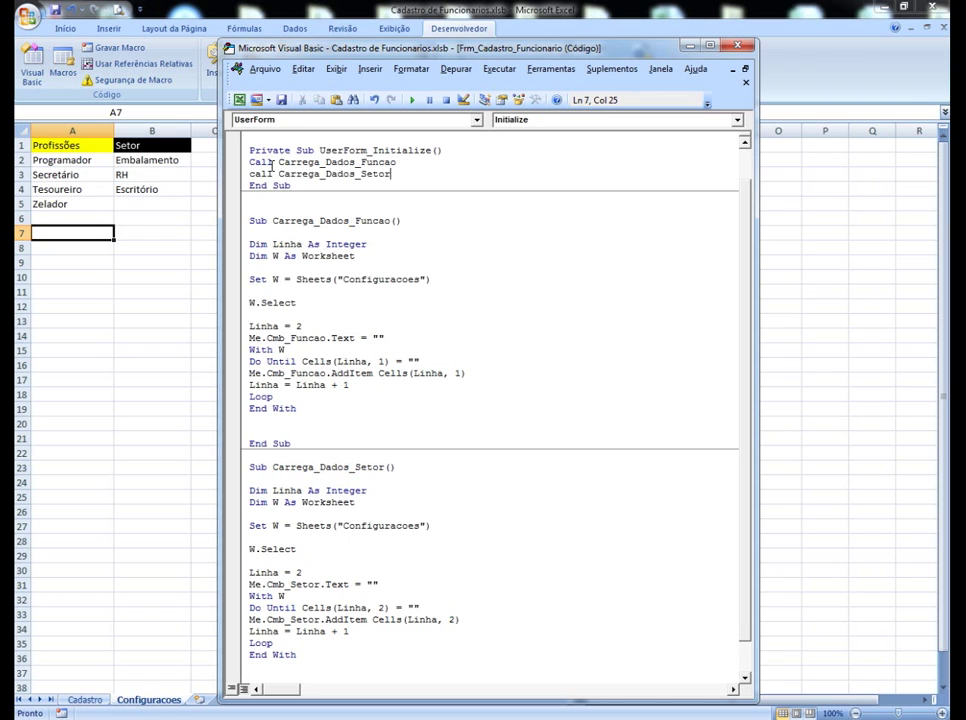
pyautogui.press('Return')
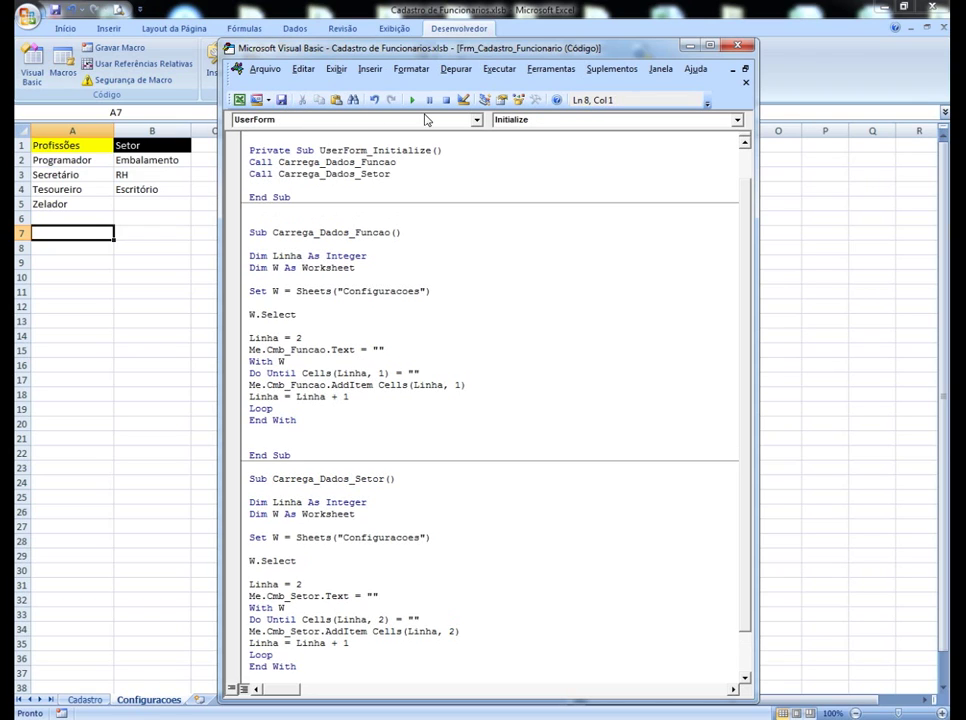
# - Run the form and confirm Setor shows Embalamento, RH and Escritório alongside the Função professions
pyautogui.click(412, 100)
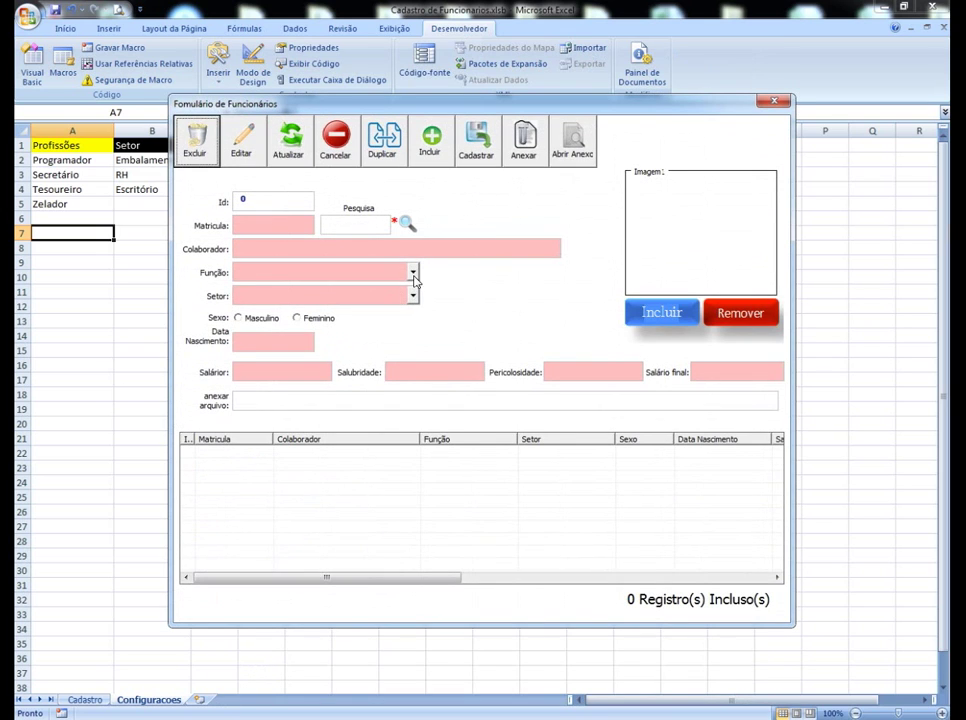
pyautogui.click(412, 273)
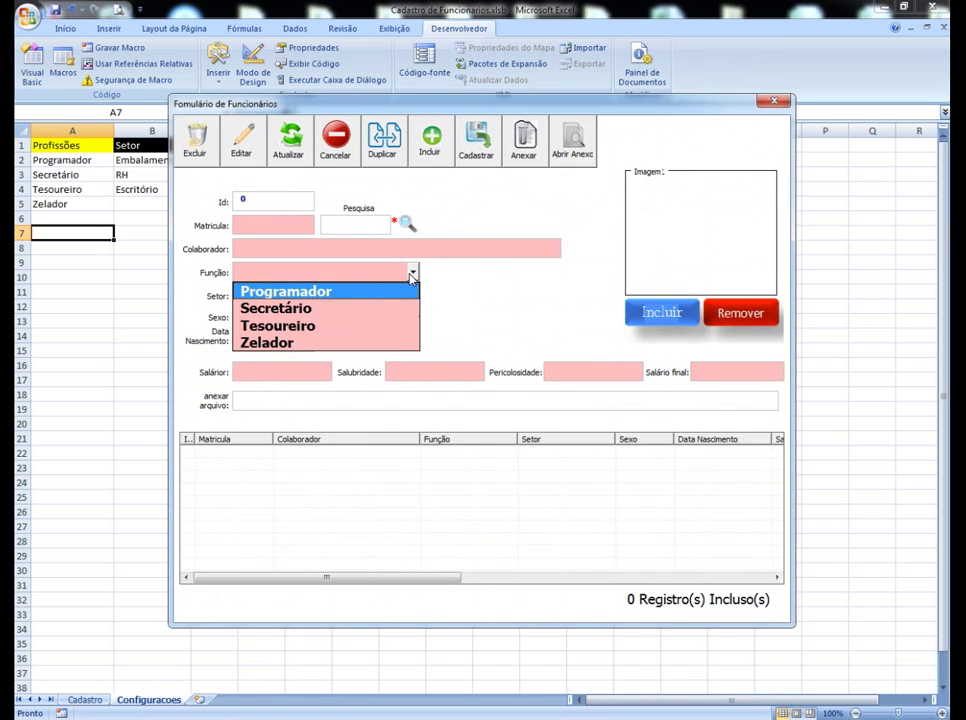
pyautogui.click(412, 295)
pyautogui.click(412, 295)
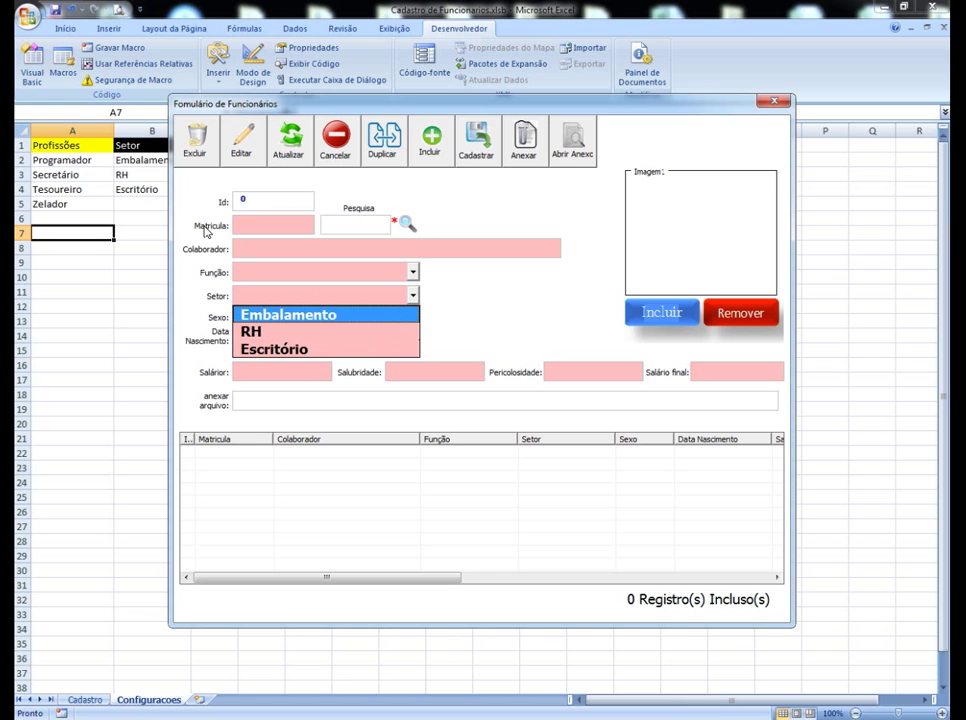
pyautogui.moveTo(221, 109); pyautogui.dragTo(286, 115)
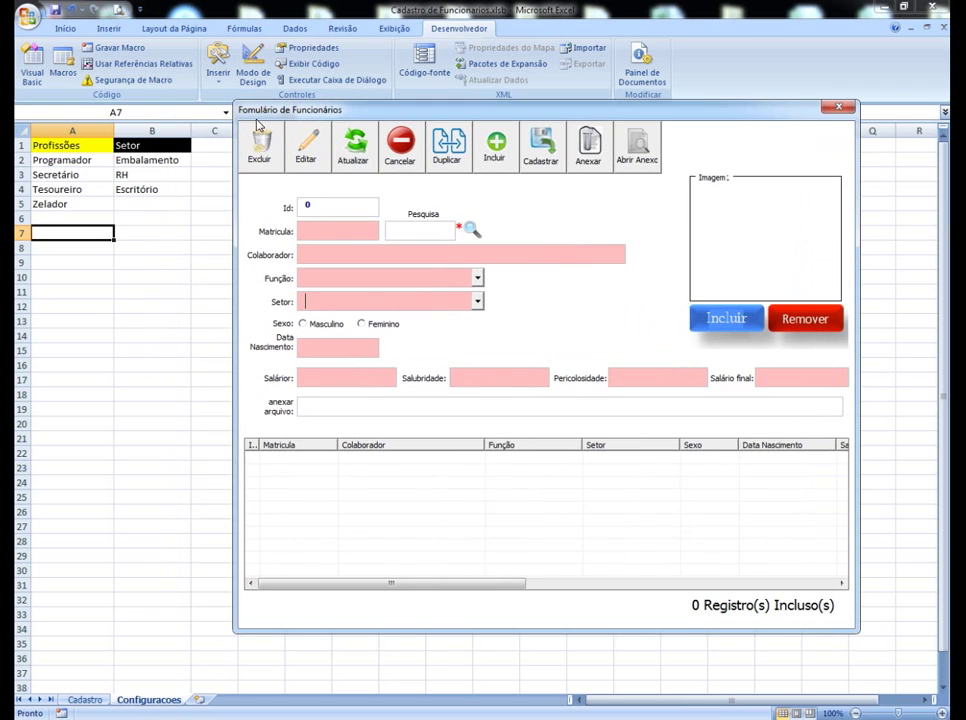
pyautogui.click(477, 300)
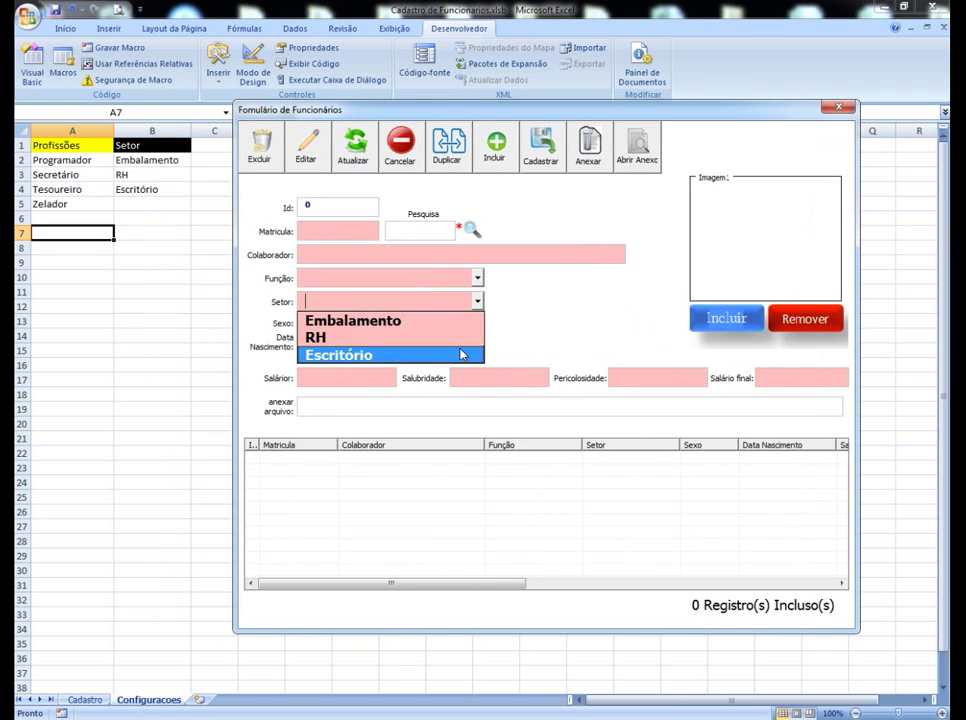
pyautogui.click(477, 301)
pyautogui.click(477, 301)
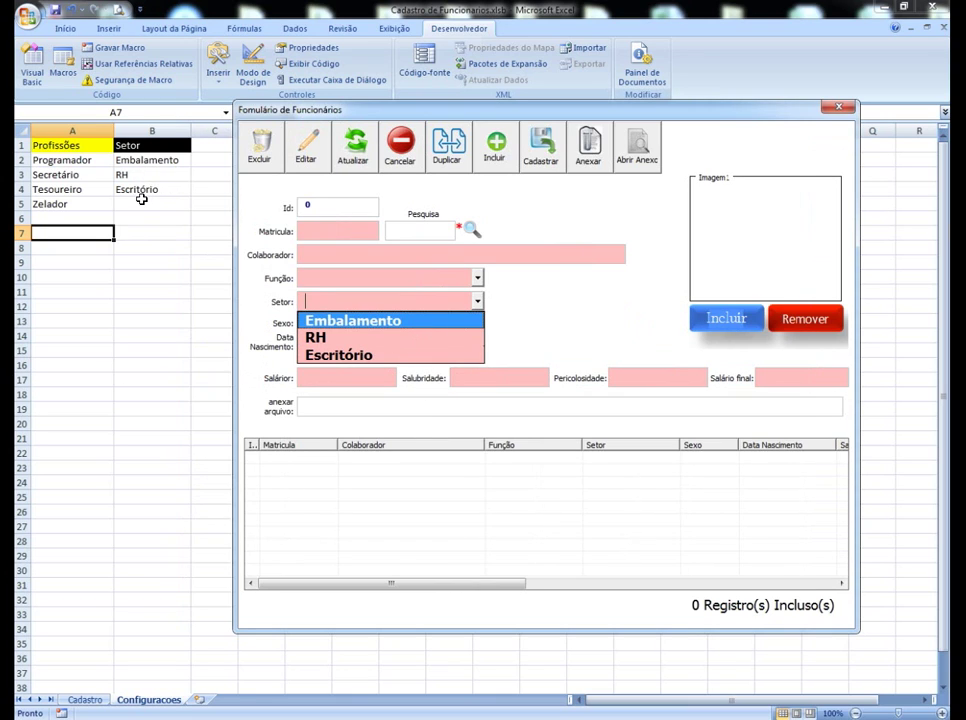
pyautogui.click(477, 302)
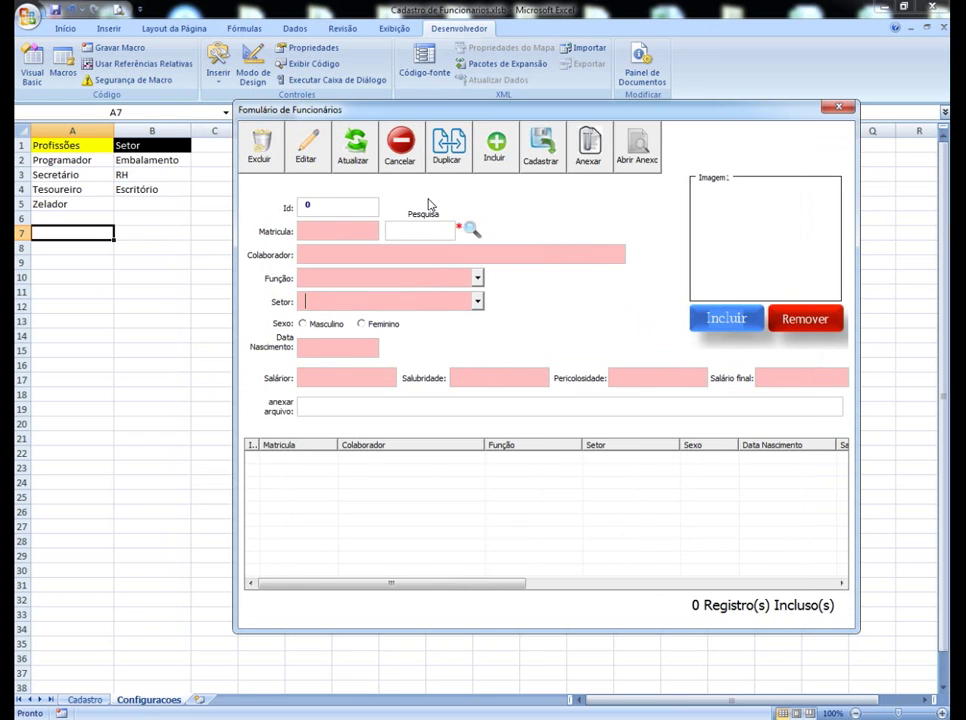
# - Enter Salário 11000, Salubridade 1000, Pericolosidade 1000 and 100 in Salário final
pyautogui.moveTo(427, 110); pyautogui.dragTo(369, 110)
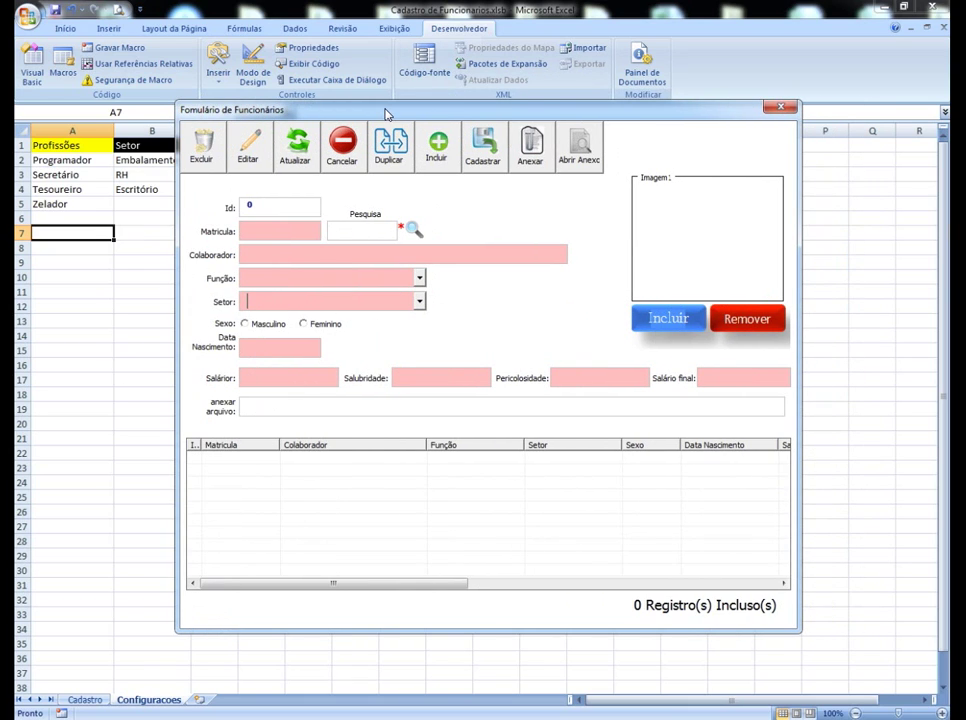
pyautogui.click(331, 376)
pyautogui.write('11000')
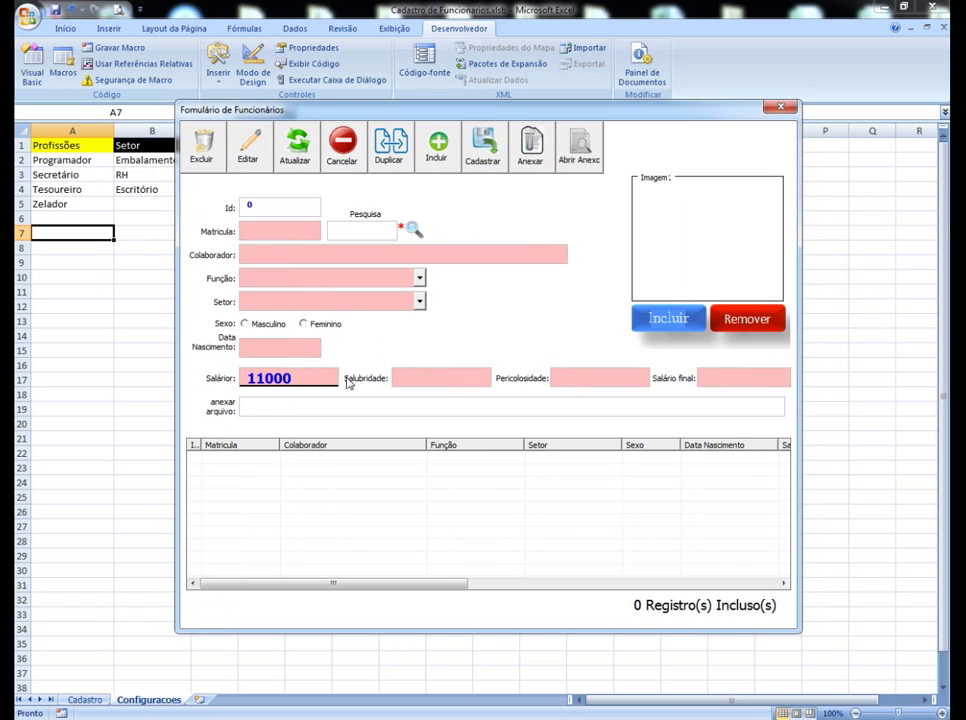
pyautogui.click(431, 380)
pyautogui.write('1000')
pyautogui.click(566, 377)
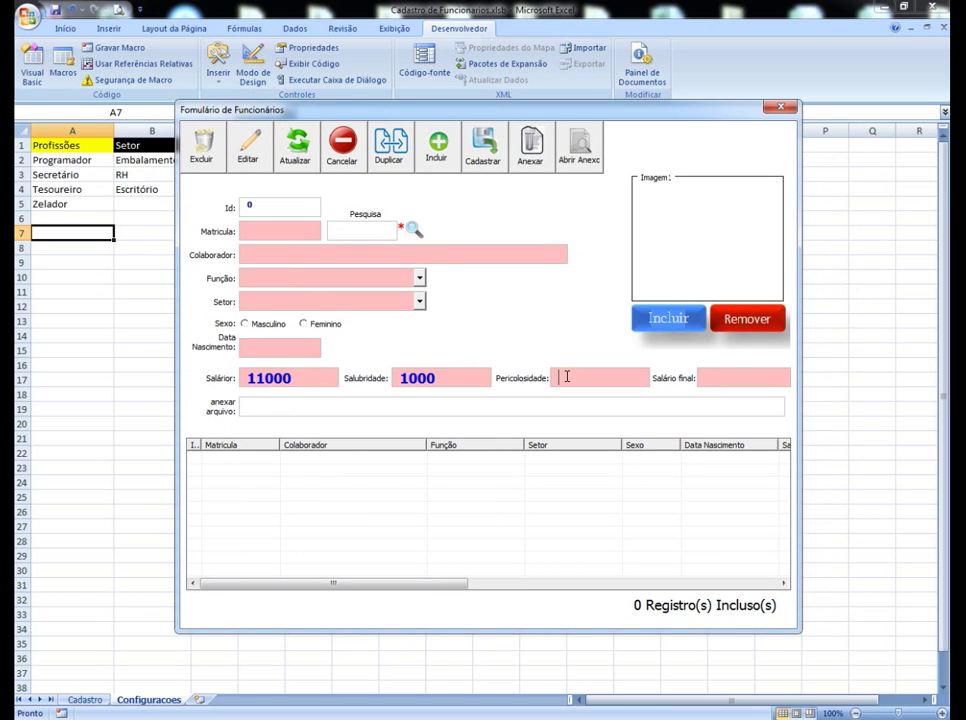
pyautogui.write('1000')
pyautogui.click(728, 371)
pyautogui.write('100')
# - Open Frm_Cadastro_Funcionario in the VBA form designer via the Project Explorer
pyautogui.press('Escape')
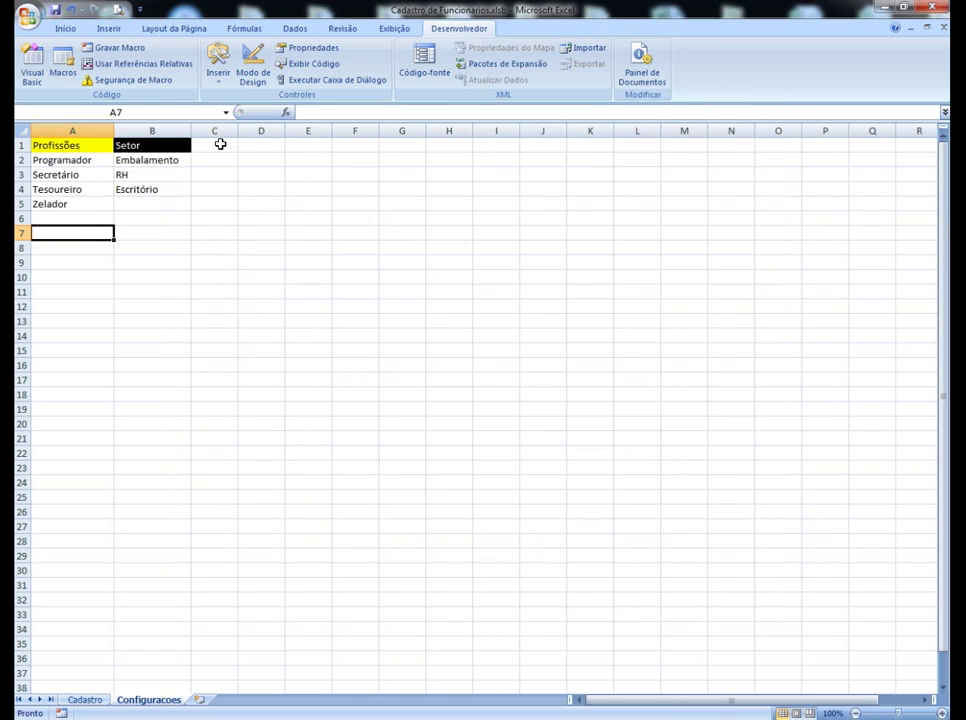
pyautogui.click(24, 66)
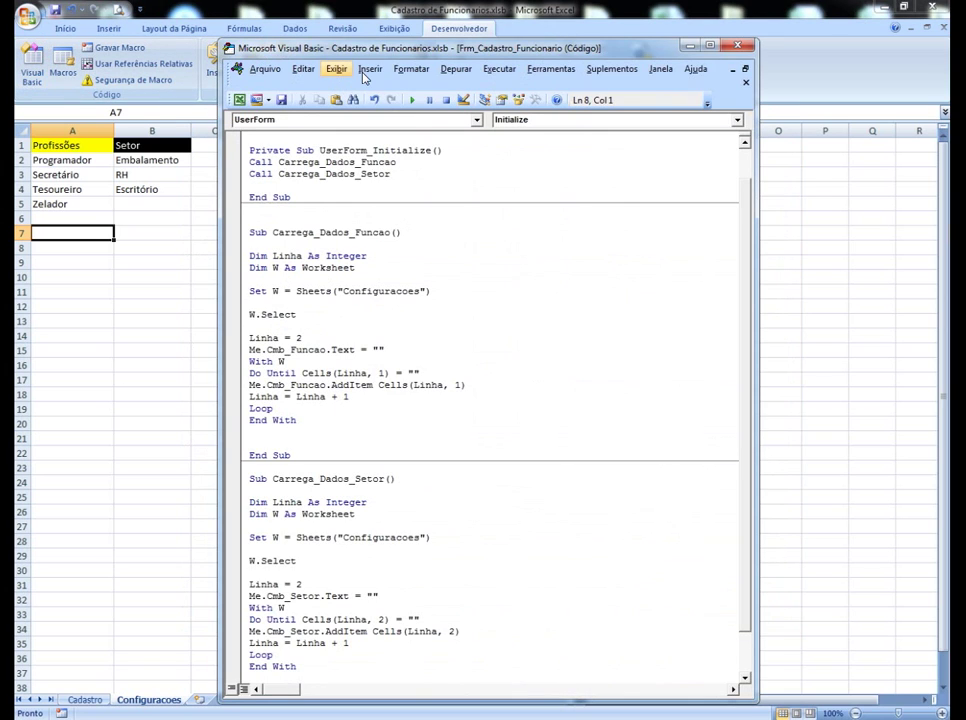
pyautogui.doubleClick(535, 45)
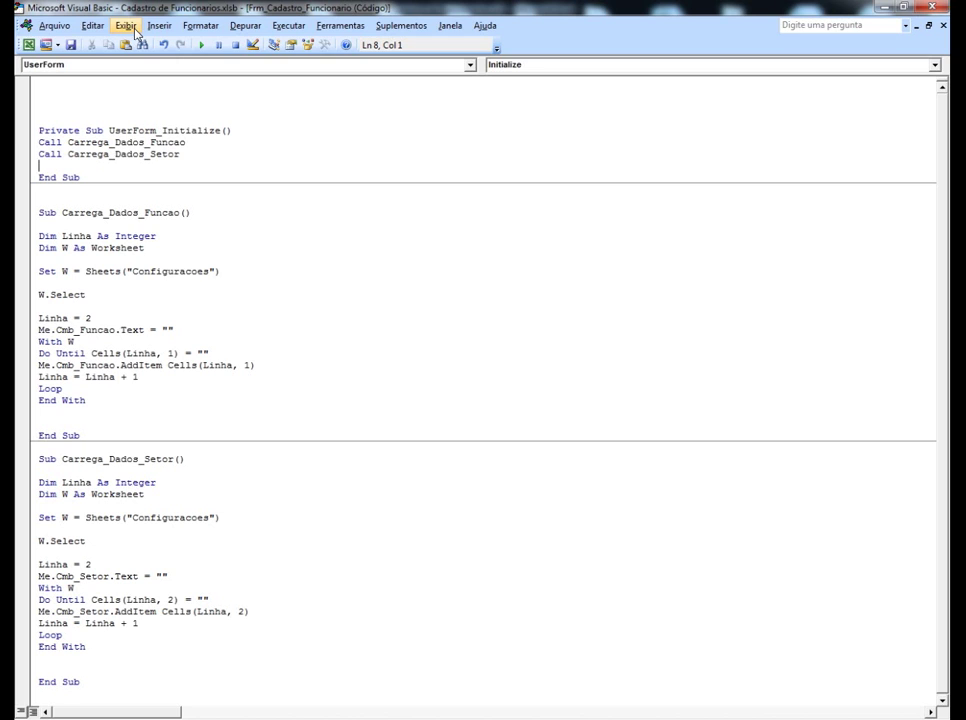
pyautogui.click(134, 28)
pyautogui.click(155, 196)
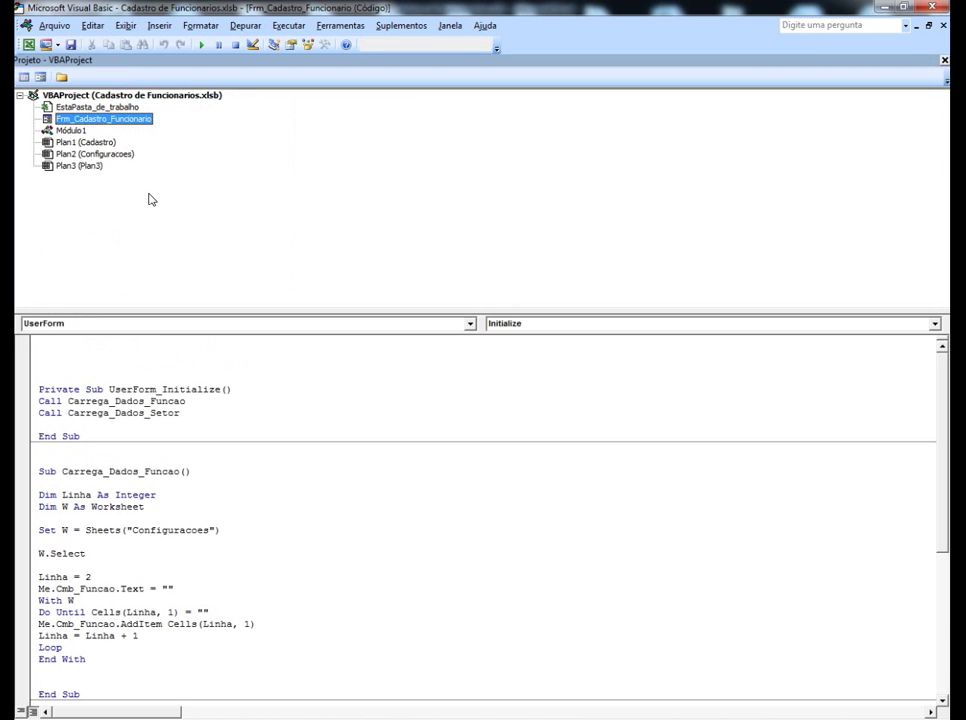
pyautogui.doubleClick(101, 120)
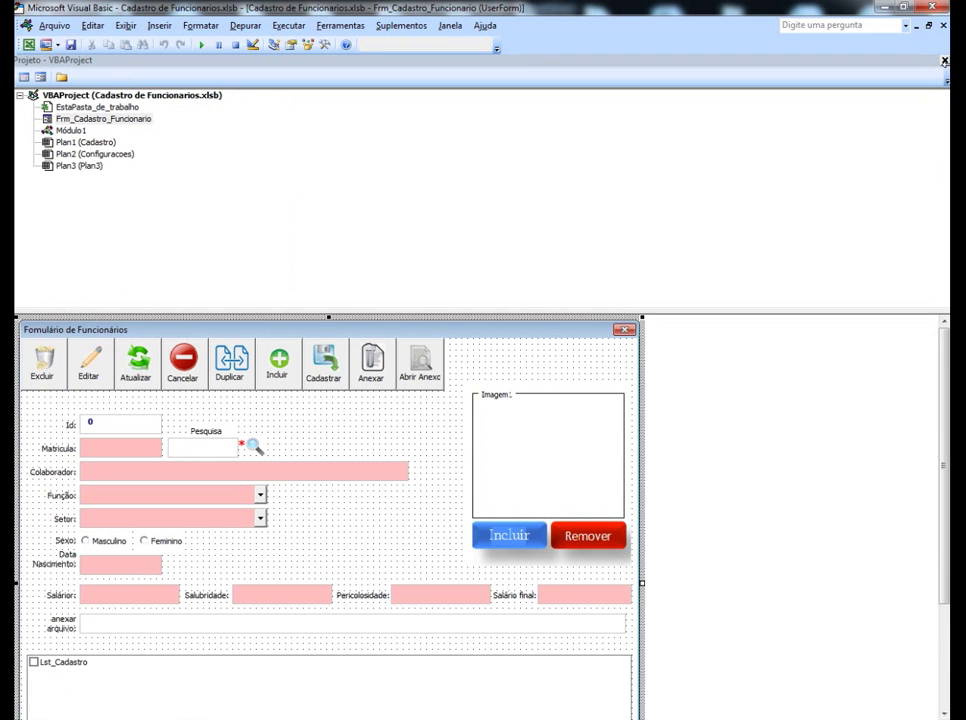
pyautogui.click(944, 61)
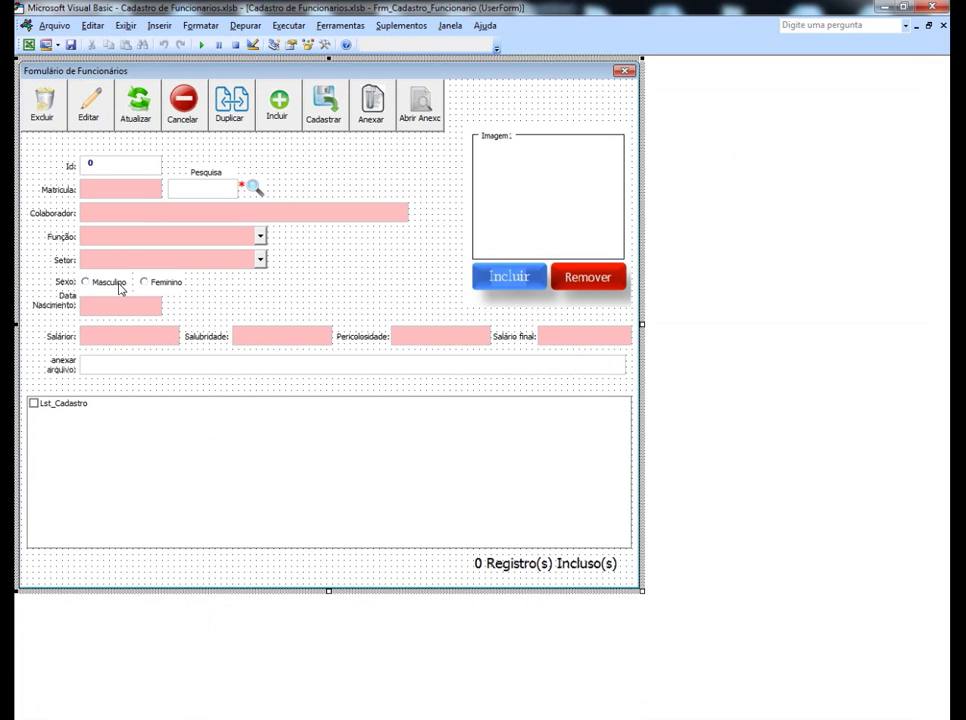
# - Create the Txt_Salario_Change event procedure for the Salário field
pyautogui.click(109, 339)
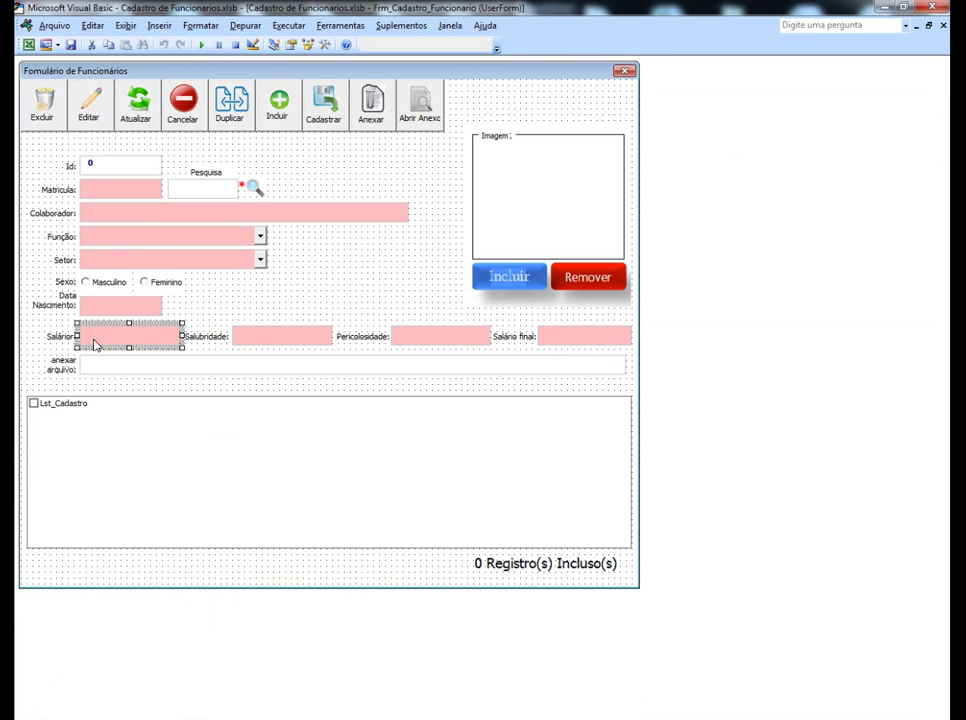
pyautogui.doubleClick(110, 340)
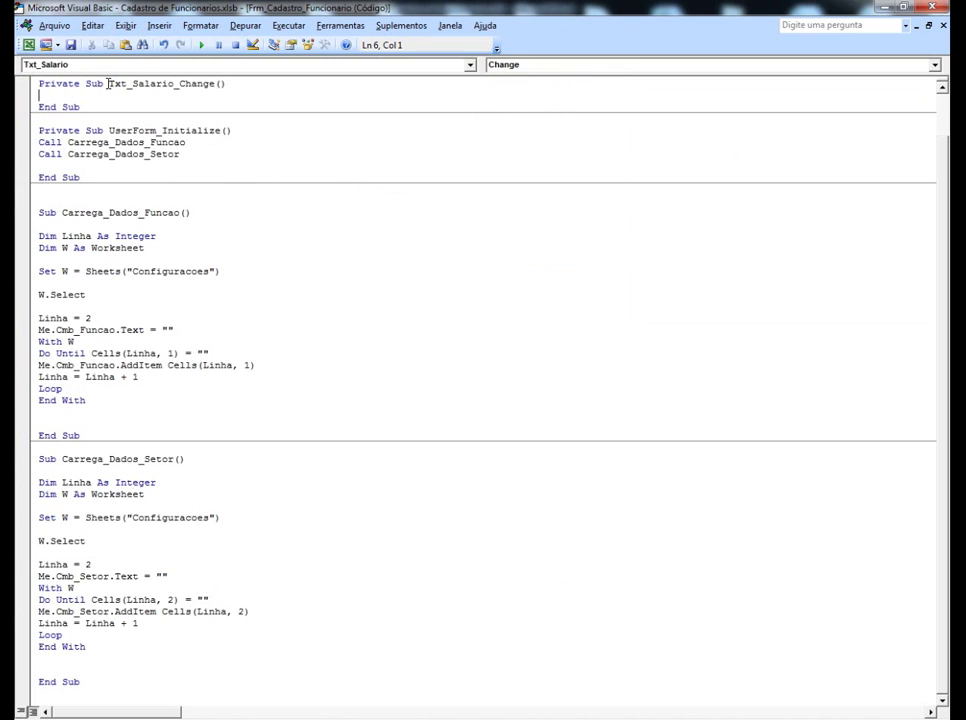
pyautogui.moveTo(109, 83); pyautogui.dragTo(175, 84)
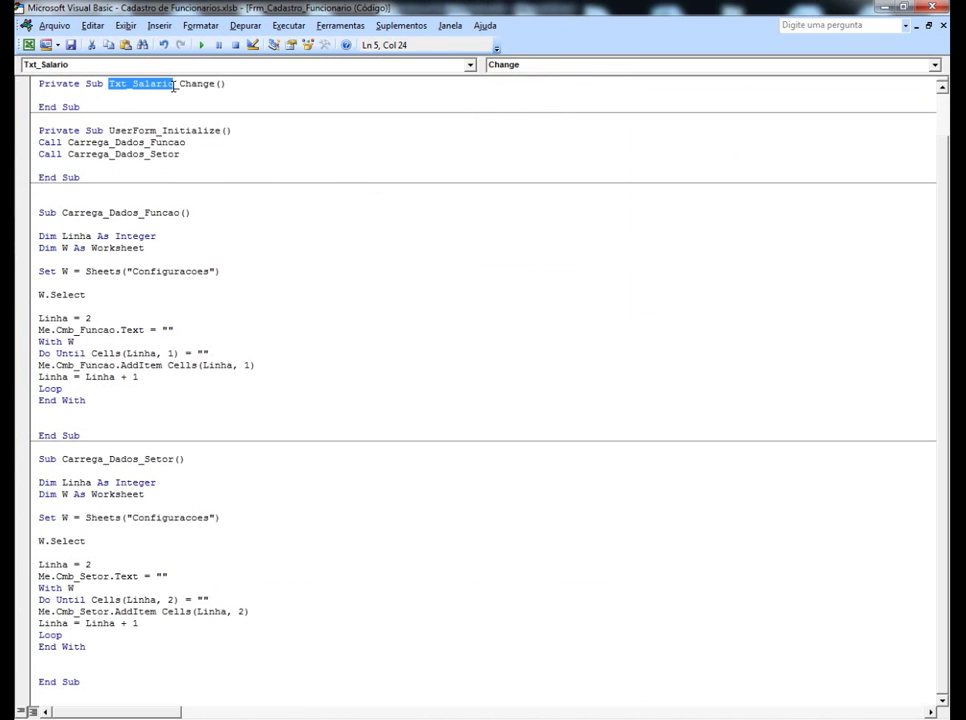
pyautogui.click(59, 96)
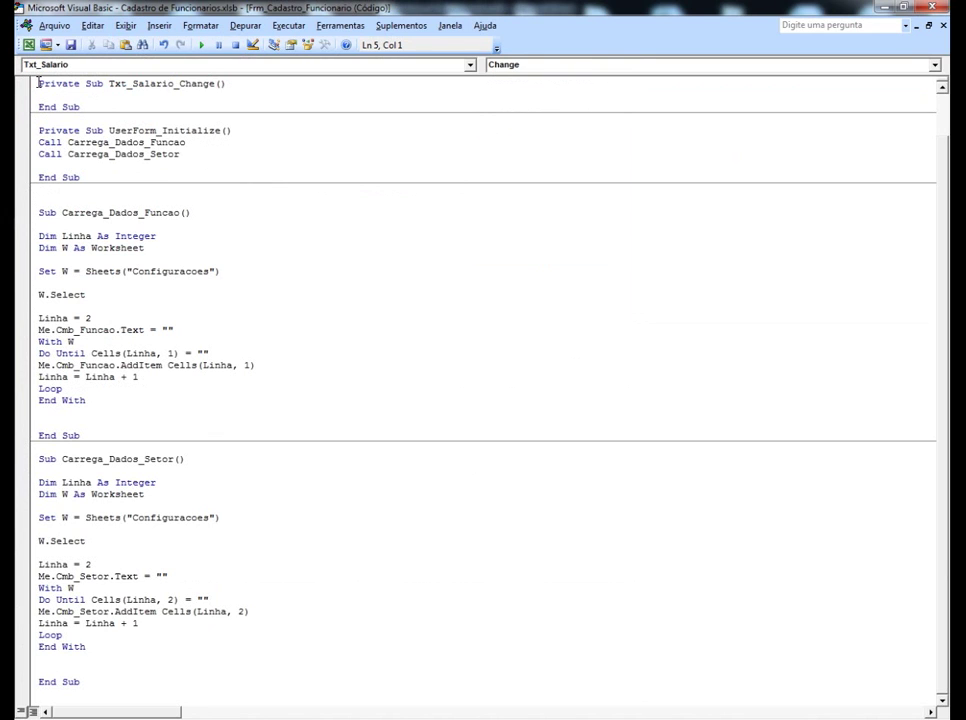
pyautogui.press('Return')
pyautogui.press('Return')
pyautogui.press('Return')
pyautogui.click(46, 144)
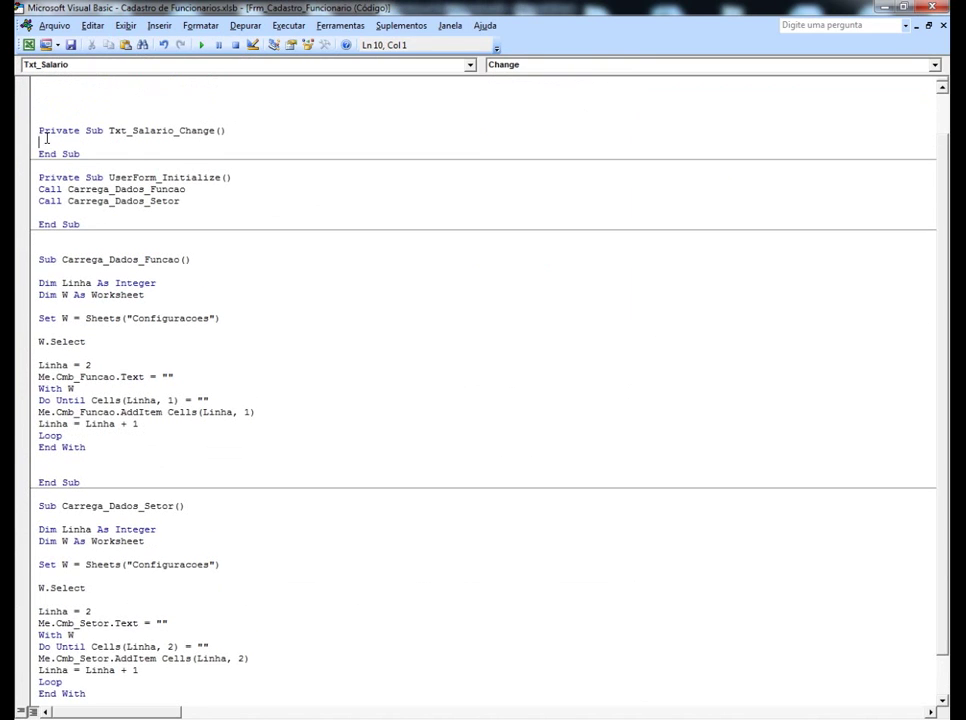
pyautogui.press('Return')
pyautogui.press('Return')
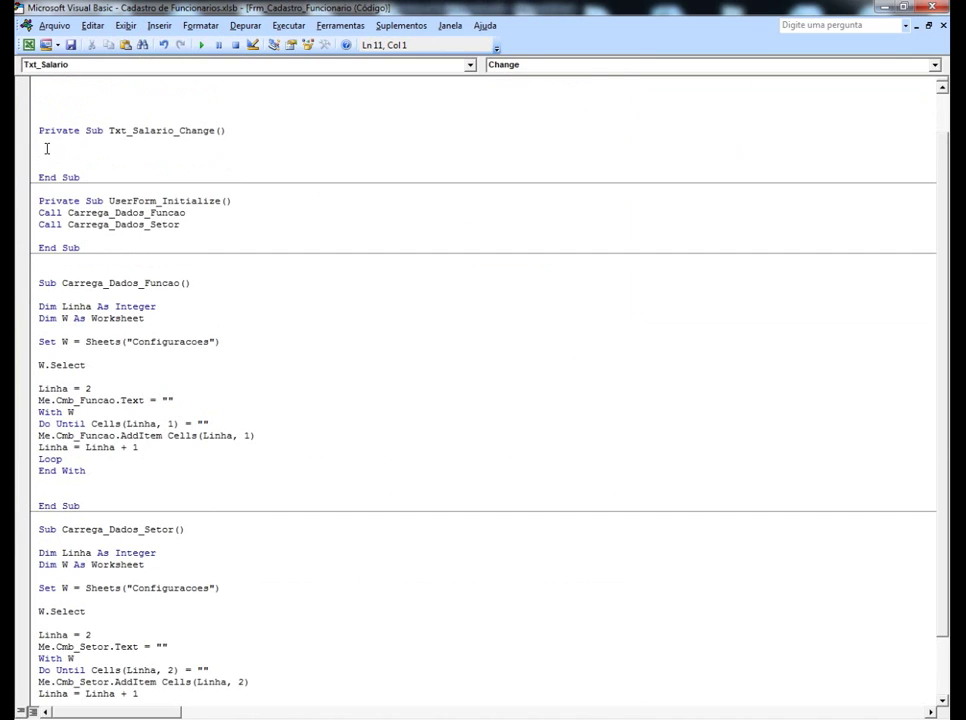
# - Write Txt_Salario.Text = Format(Txt_Salario.Text, "currency") in the Change event
pyautogui.write('Txt_Salario')
pyautogui.write('.yt')
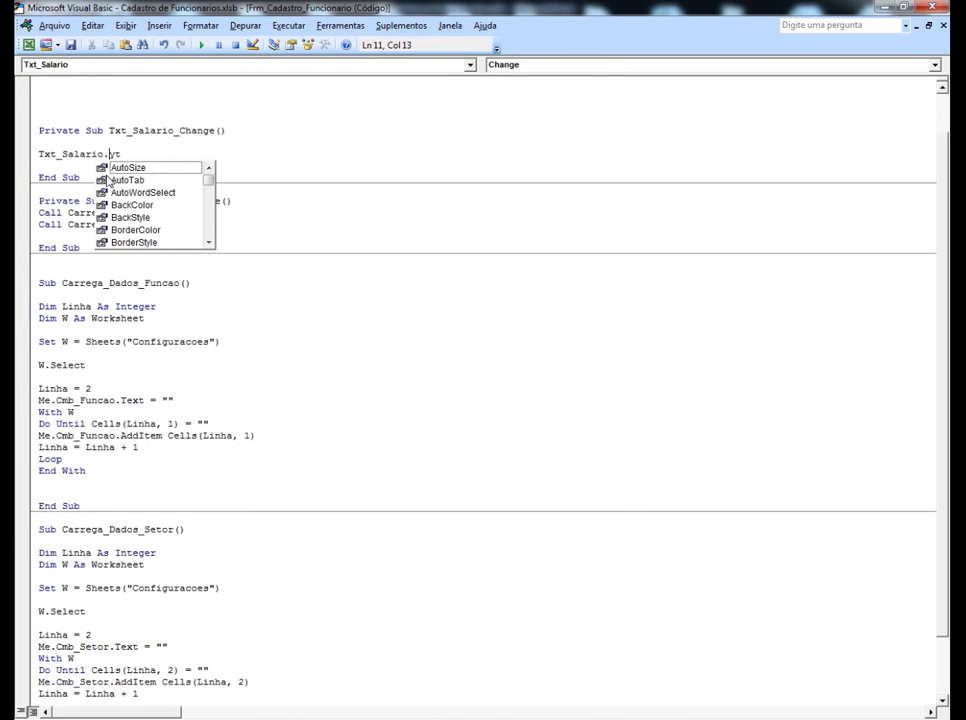
pyautogui.press('Delete')
pyautogui.write('e')
pyautogui.press('Tab')
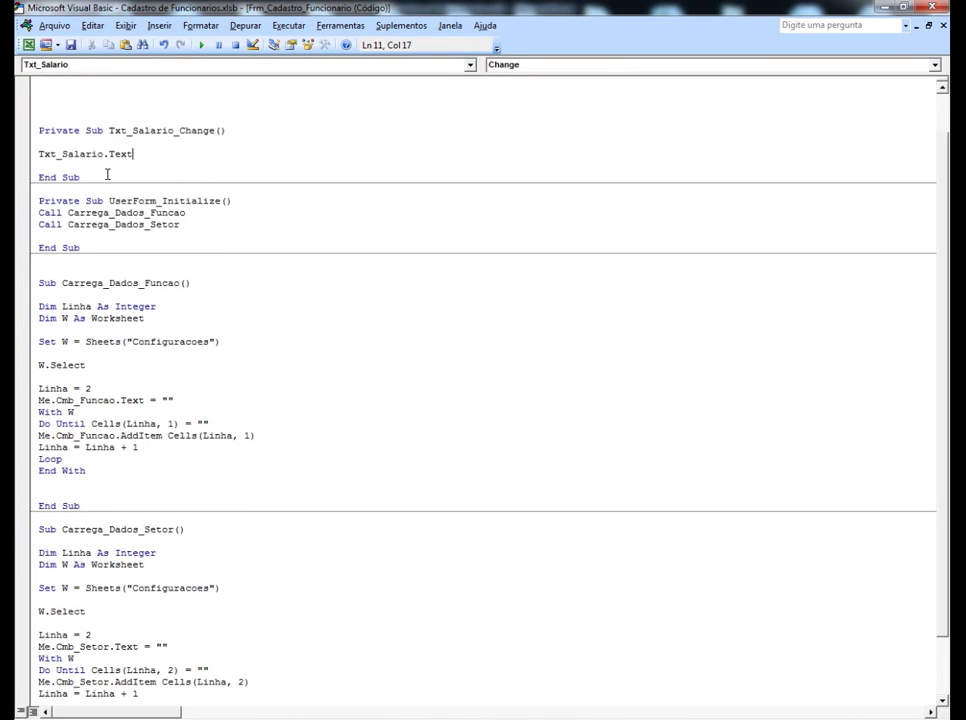
pyautogui.write('=format')
pyautogui.write('(')
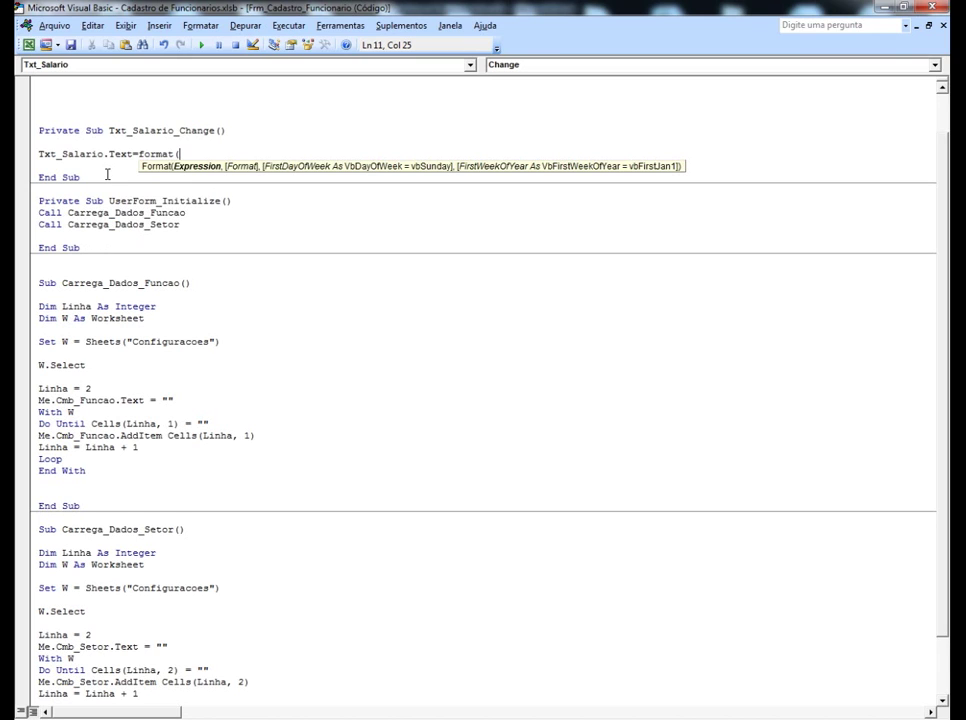
pyautogui.write('Txt_Salario')
pyautogui.write(',te')
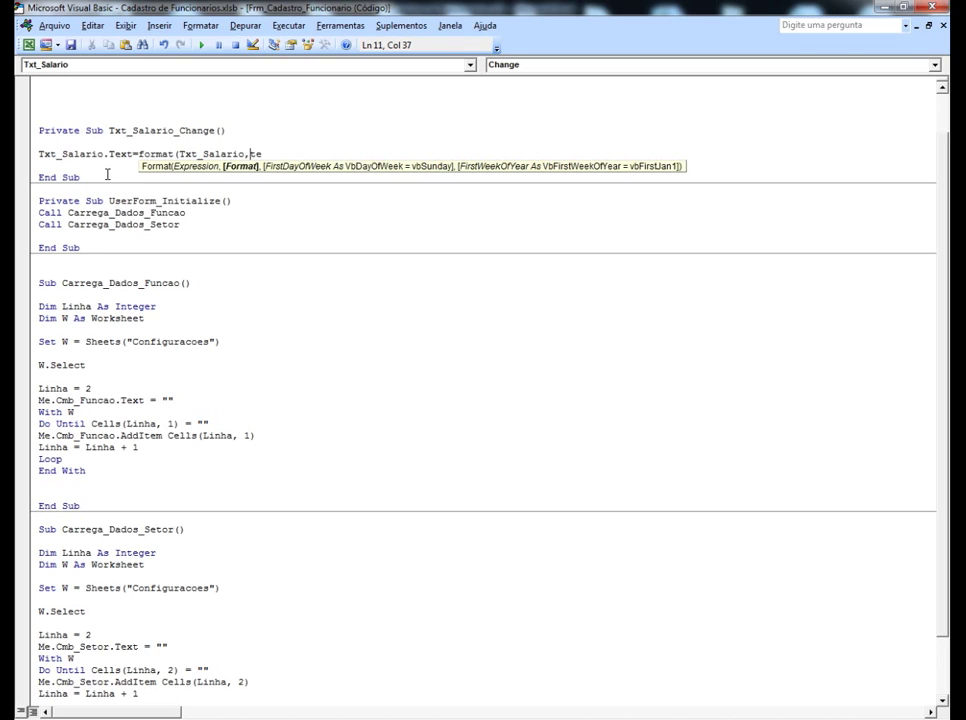
pyautogui.press('BackSpace')
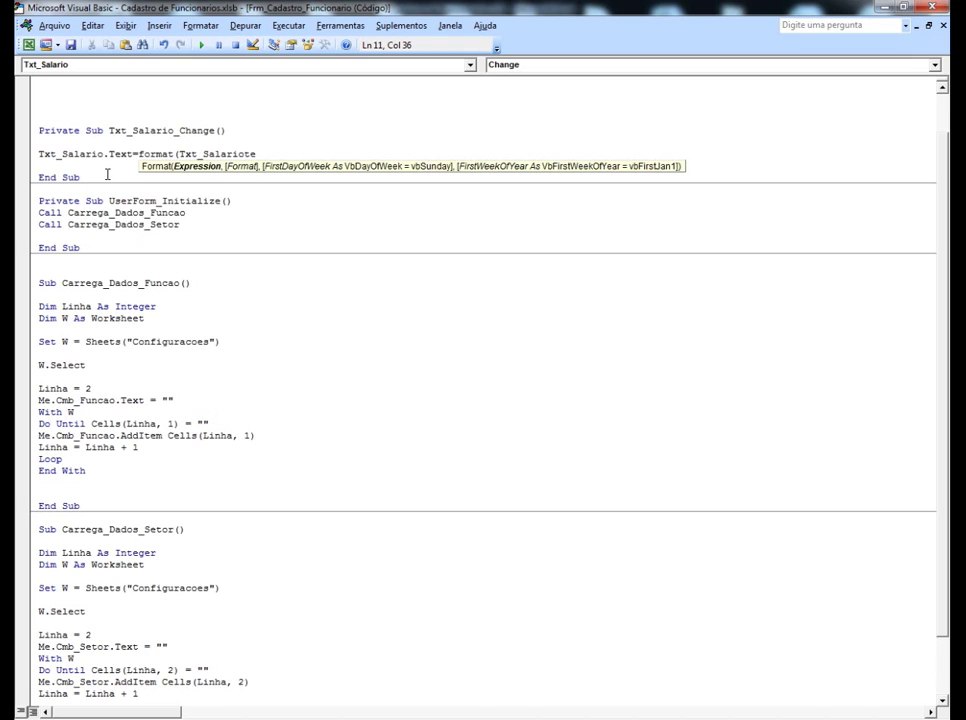
pyautogui.write('.')
pyautogui.press('Tab')
pyautogui.write(',')
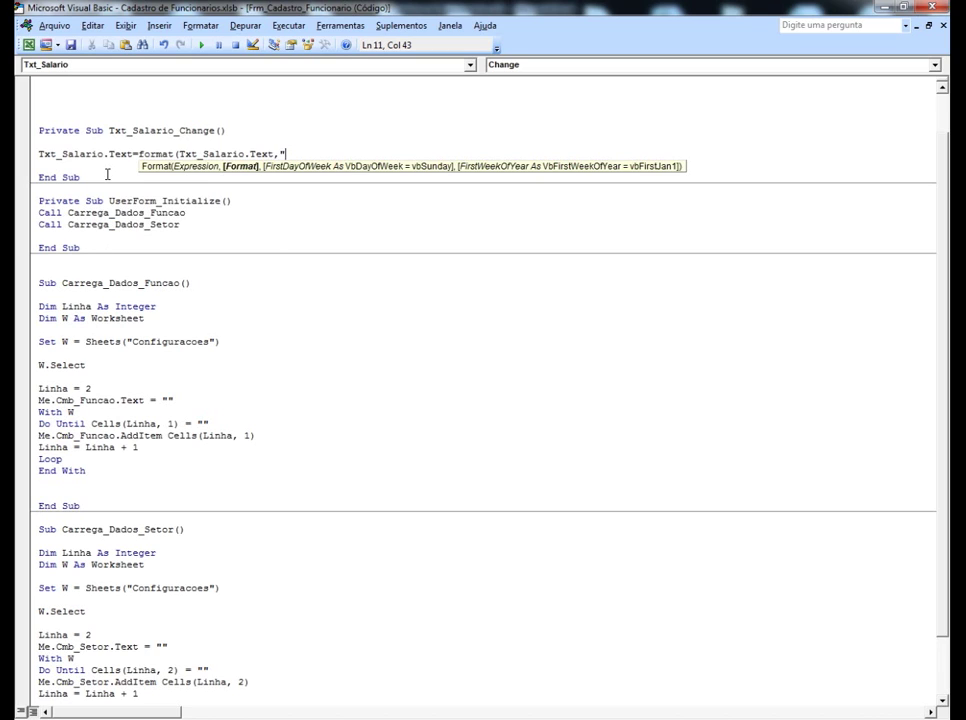
pyautogui.write('urr')
pyautogui.write('ency"')
pyautogui.write(')')
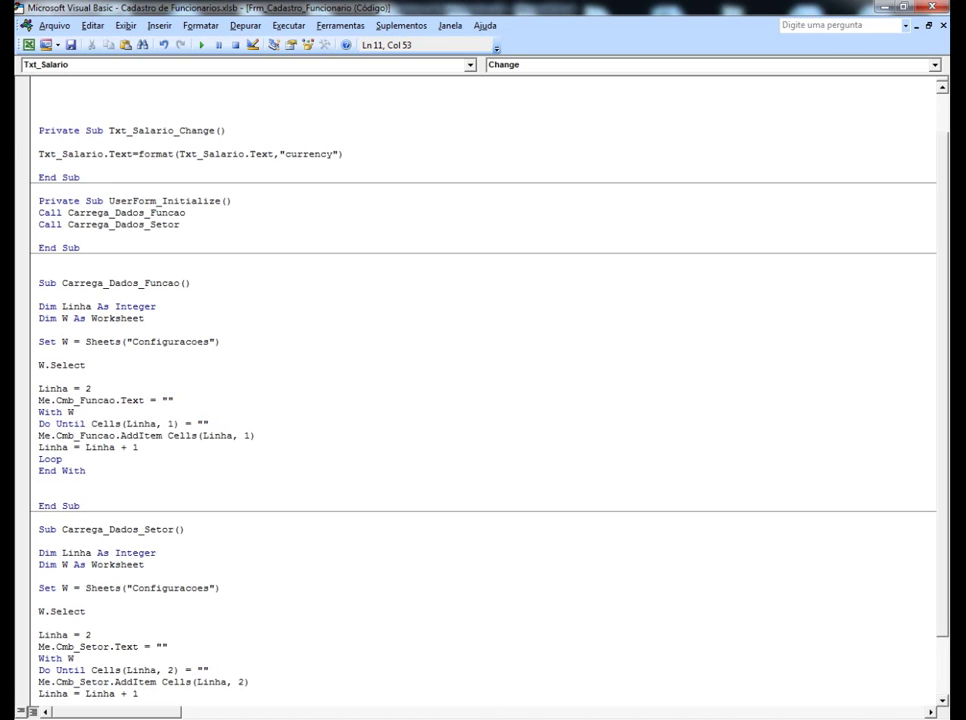
pyautogui.press('Return')
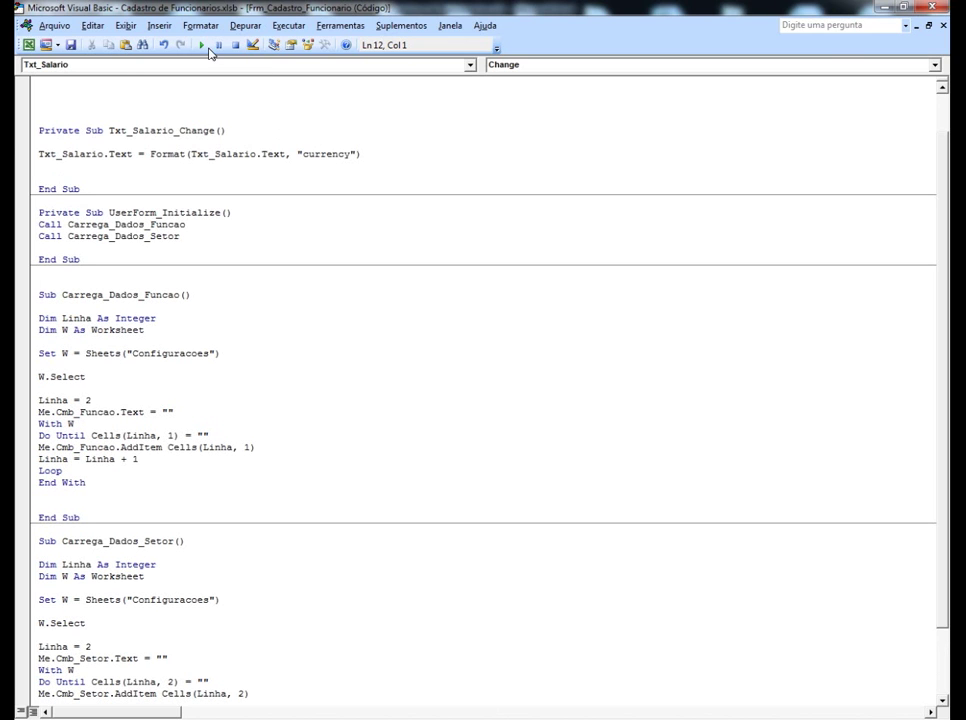
# - Test Salário with 1 then 2, seeing R$ 2,00, then return to the VBA editor
pyautogui.click(203, 46)
pyautogui.click(264, 376)
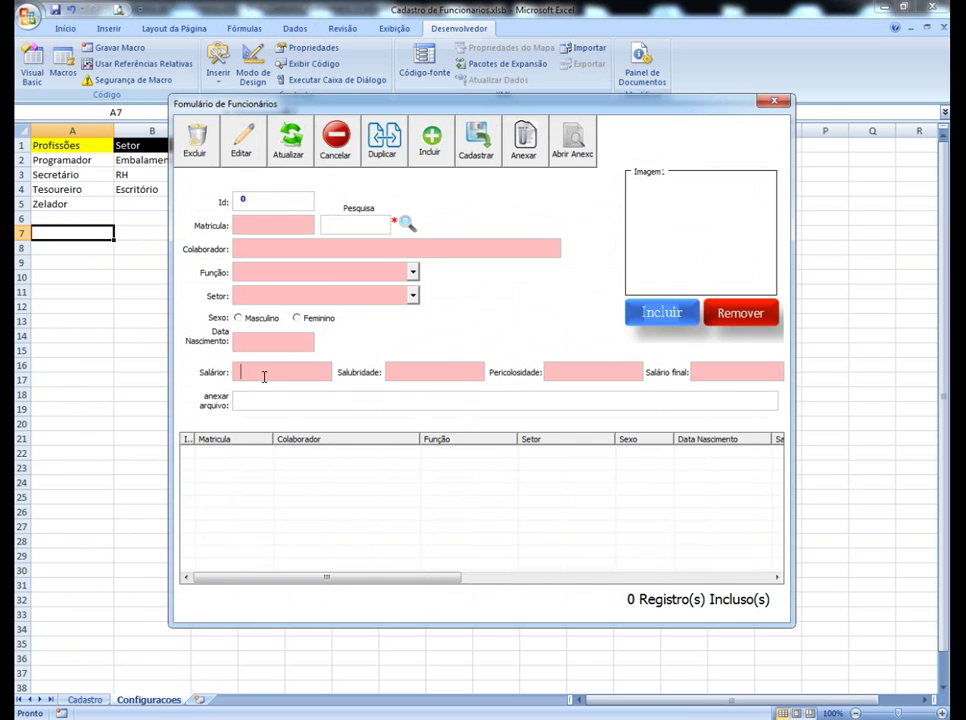
pyautogui.write('1')
pyautogui.click(308, 375)
pyautogui.moveTo(298, 373); pyautogui.dragTo(244, 376)
pyautogui.press('Right')
pyautogui.moveTo(291, 366); pyautogui.dragTo(236, 372)
pyautogui.write('2')
pyautogui.moveTo(304, 371); pyautogui.dragTo(238, 372)
pyautogui.click(772, 104)
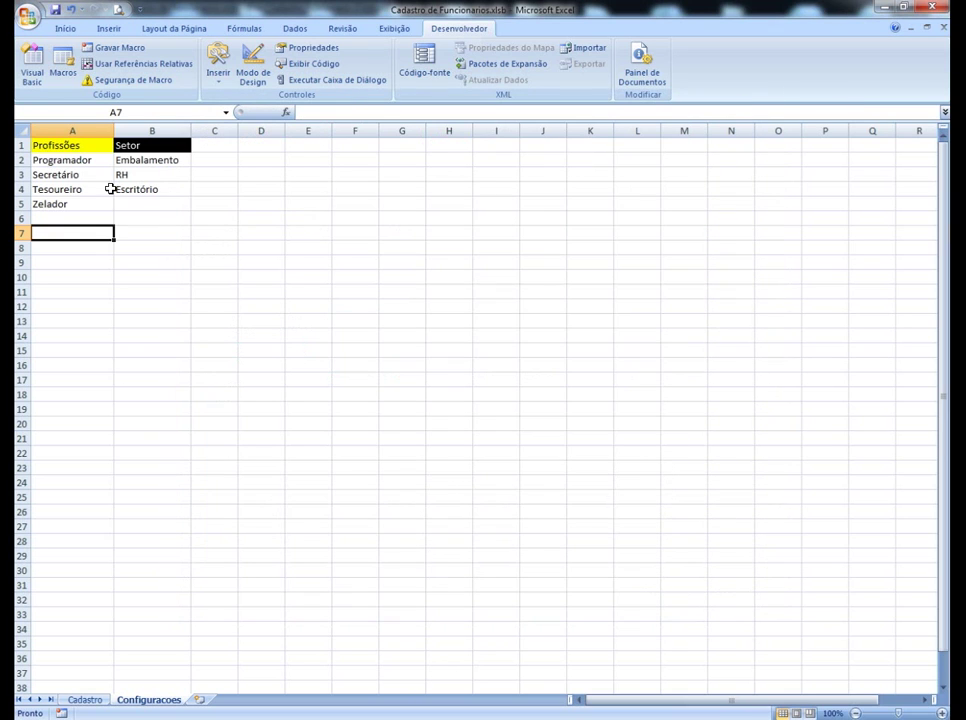
pyautogui.click(33, 67)
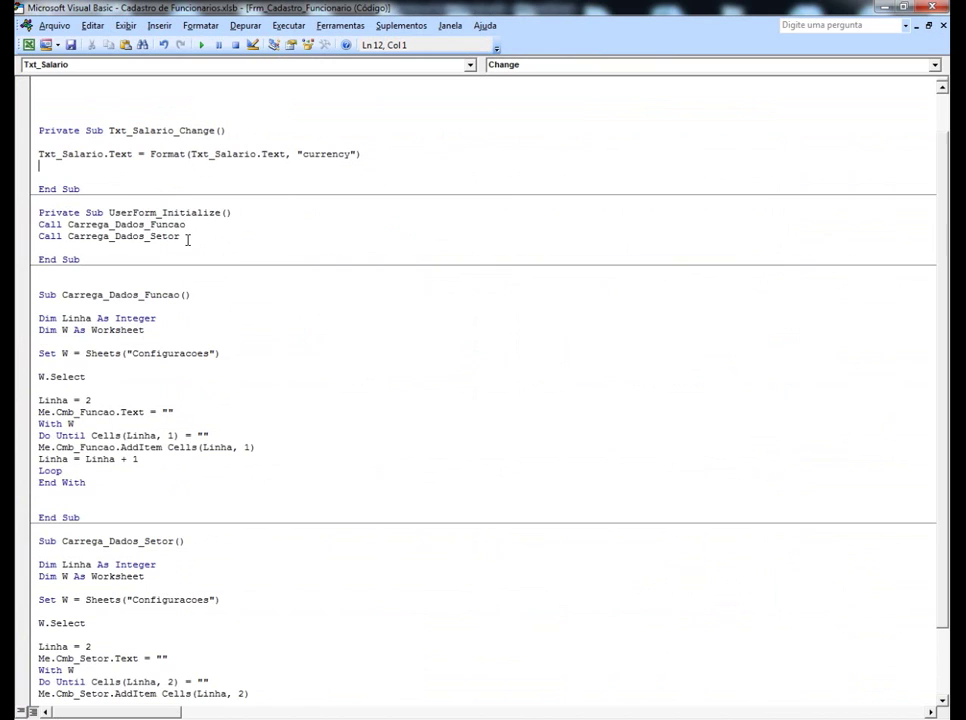
# - Move the currency Format line from Txt_Salario_Change into a new Txt_Salario_AfterUpdate procedure
pyautogui.click(31, 155)
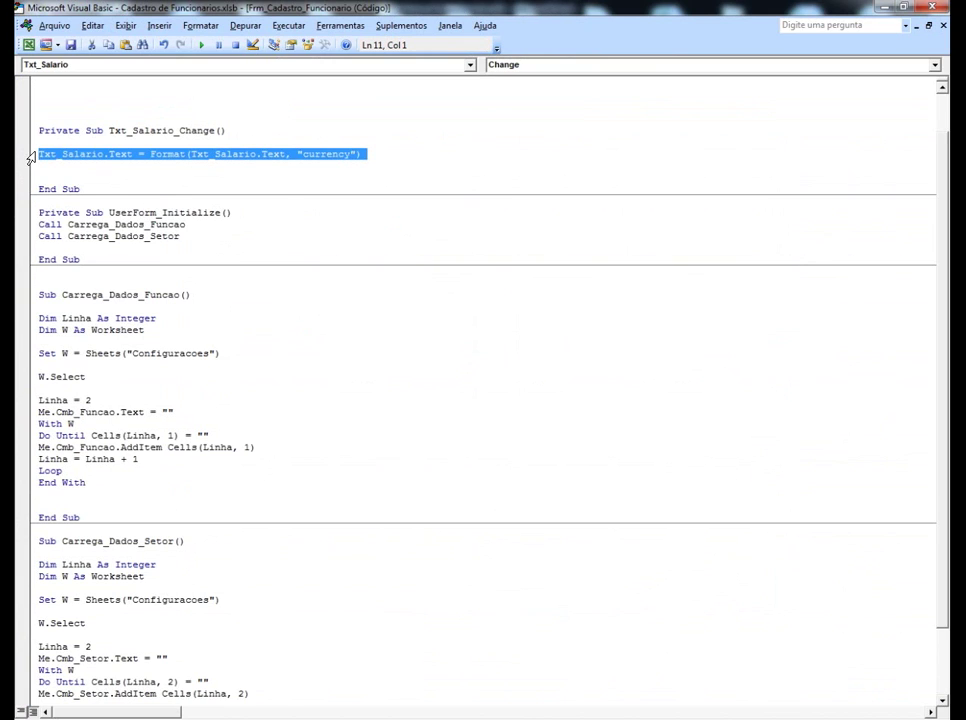
pyautogui.press('Delete')
pyautogui.press('Delete')
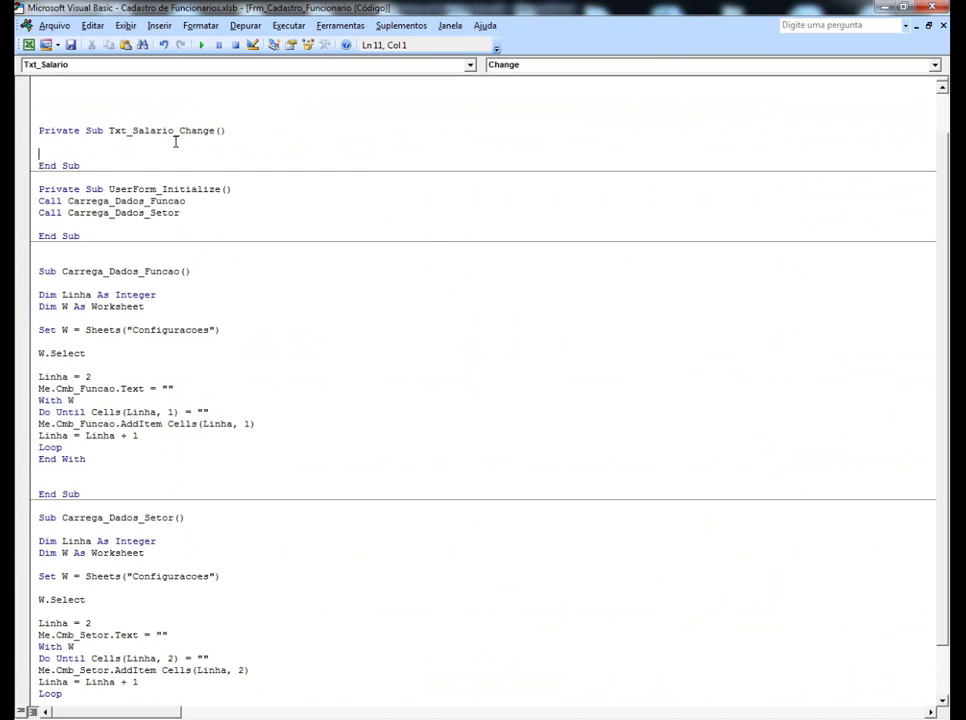
pyautogui.click(935, 65)
pyautogui.scroll(1, 711, 140)
pyautogui.scroll(1, 621, 97)
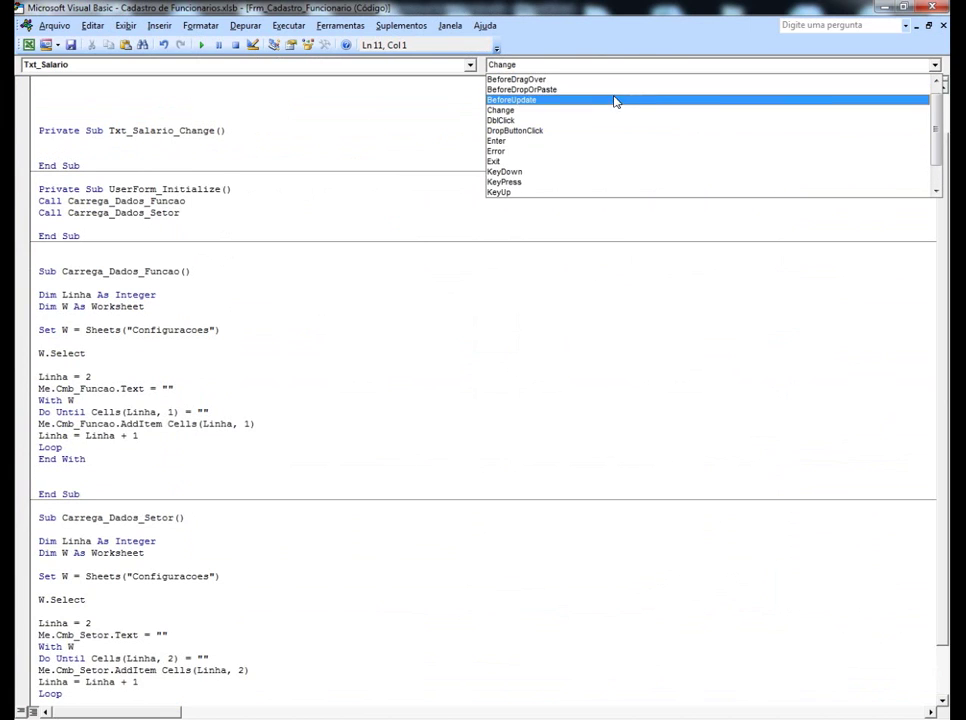
pyautogui.scroll(1, 597, 100)
pyautogui.click(578, 80)
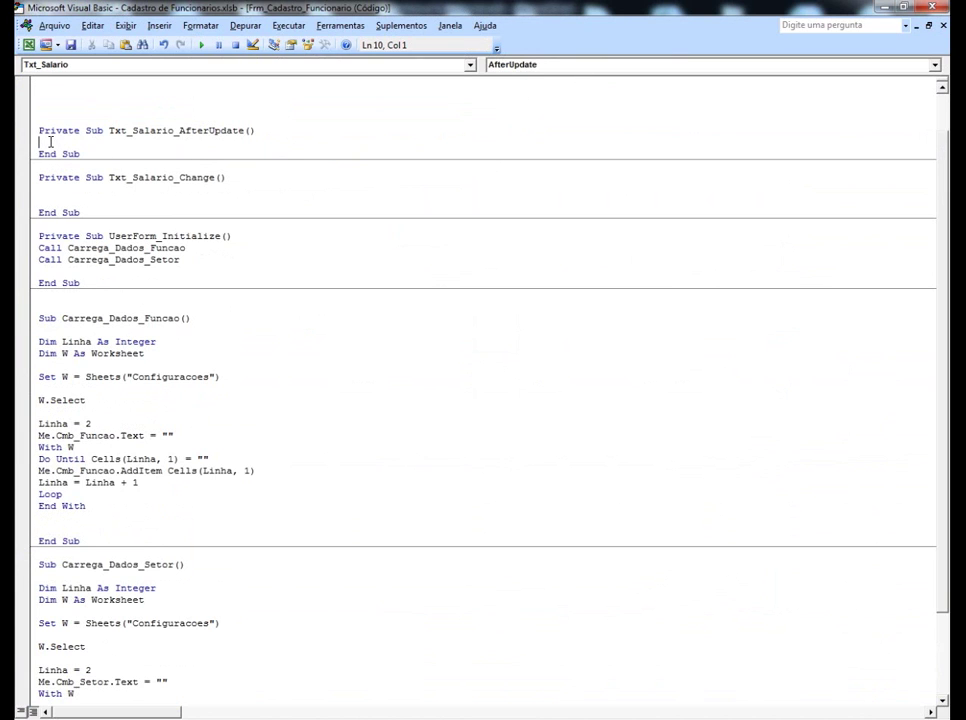
pyautogui.write('Txt_Salario.Text = Format(Txt_Salario.Text, "currency")')
pyautogui.press('Return')
# - Run the form, type 100 in Salário and leave it to see R$ 100,00
pyautogui.click(201, 45)
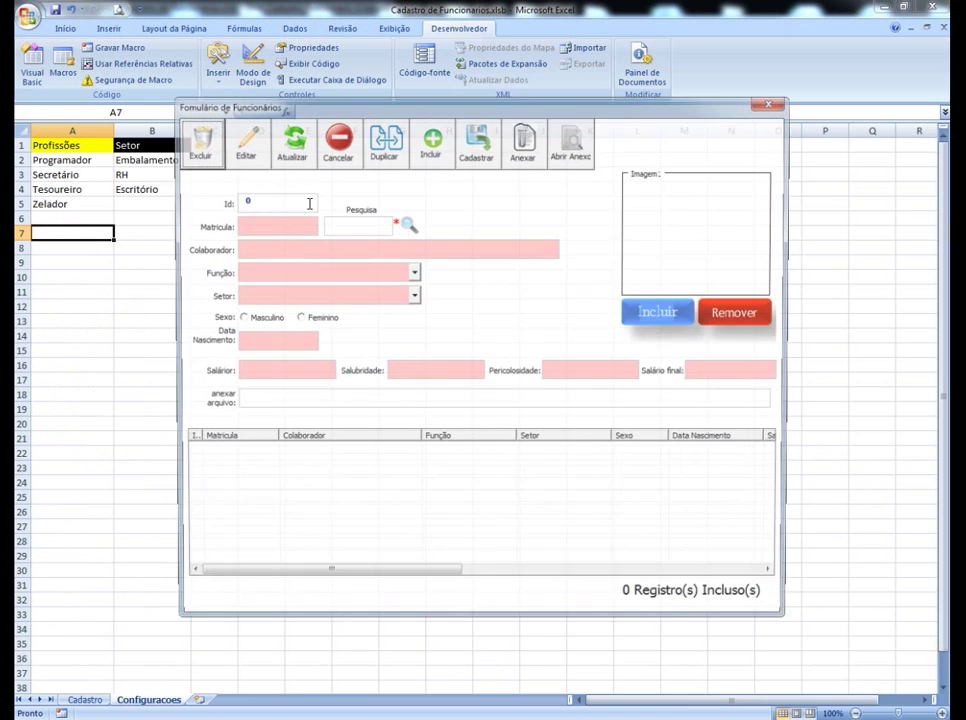
pyautogui.click(259, 372)
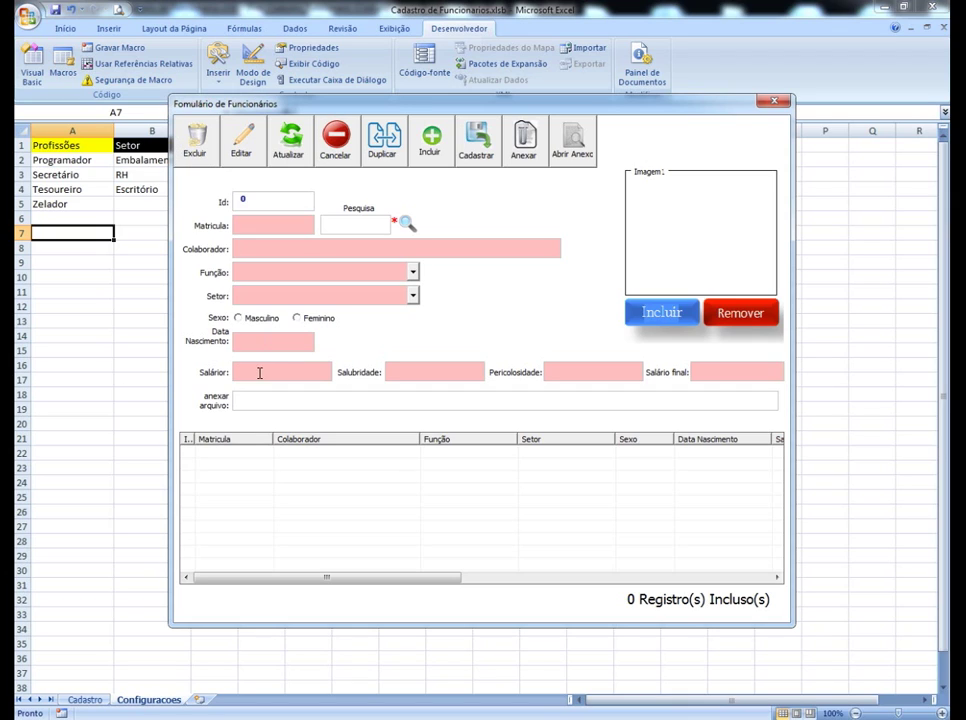
pyautogui.write('100')
pyautogui.click(416, 366)
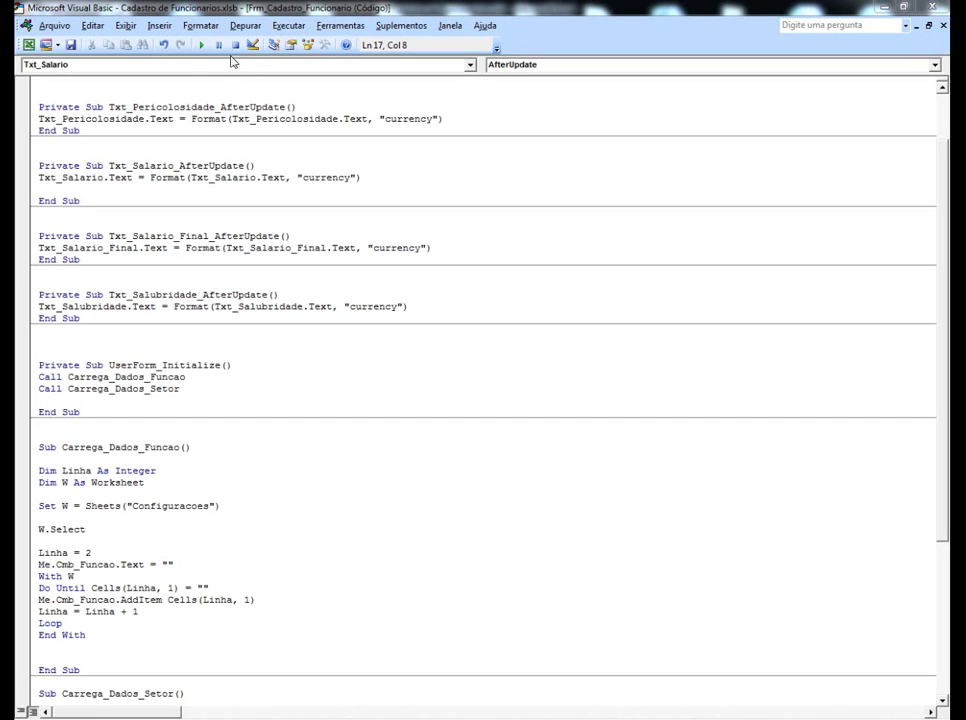
# - Run the form and enter 1000, 120, 50 and 1270 in the four salary fields
pyautogui.click(201, 45)
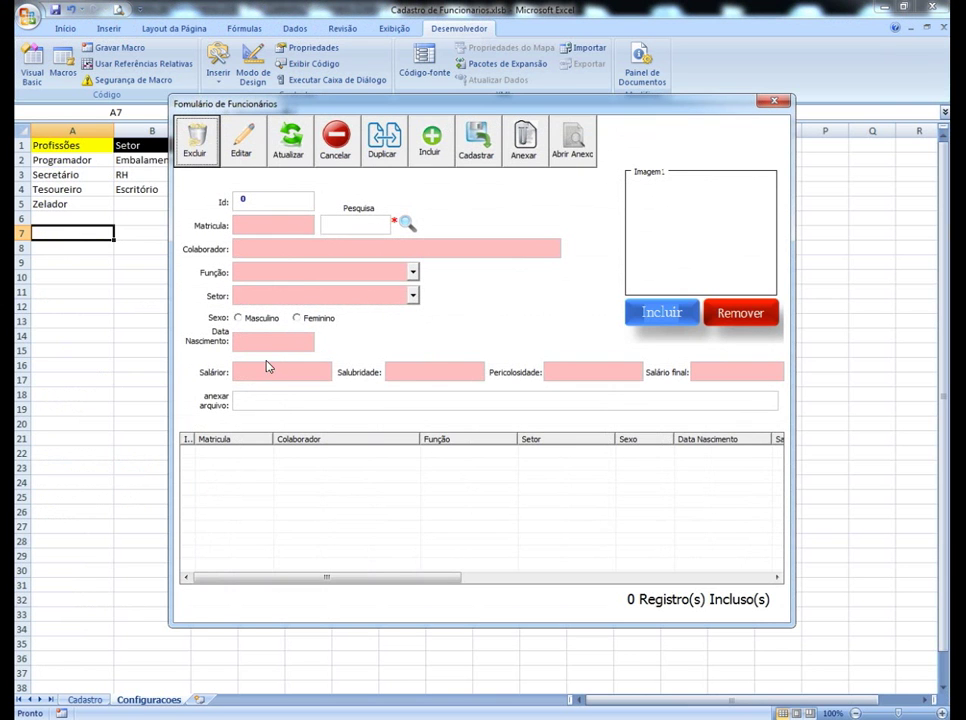
pyautogui.click(265, 376)
pyautogui.write('100')
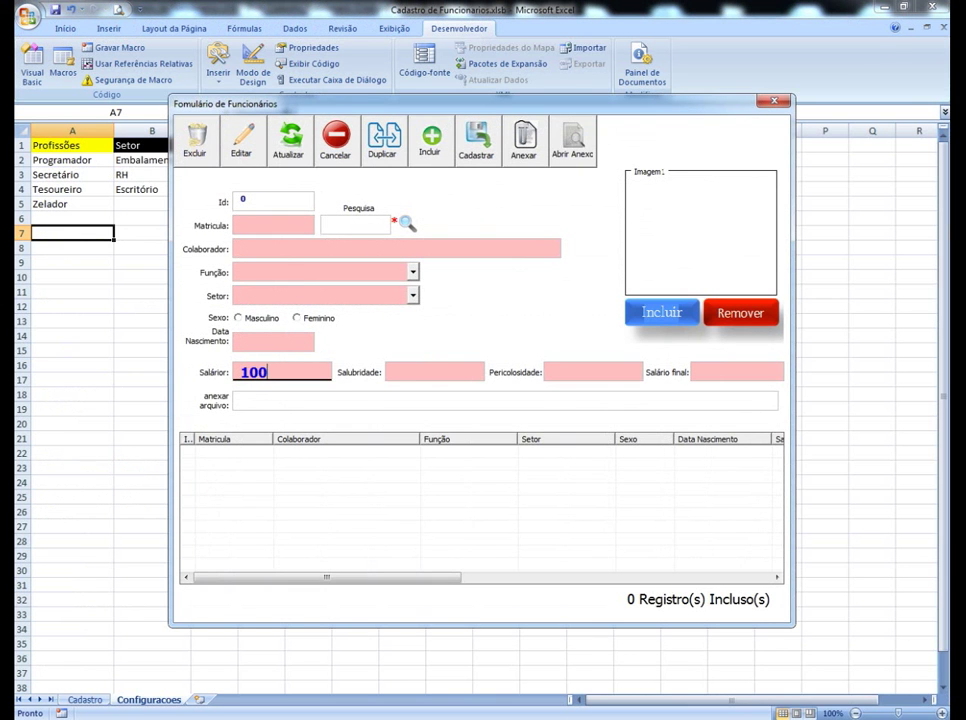
pyautogui.write('0')
pyautogui.click(407, 370)
pyautogui.write('1')
pyautogui.write('20')
pyautogui.click(542, 377)
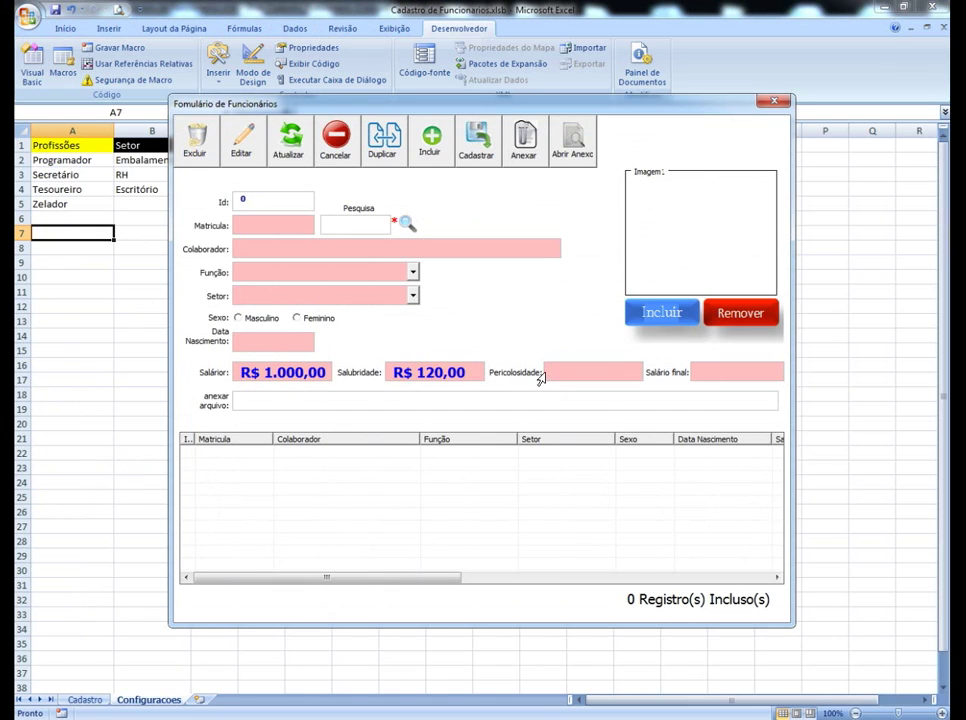
pyautogui.write('50')
pyautogui.click(714, 374)
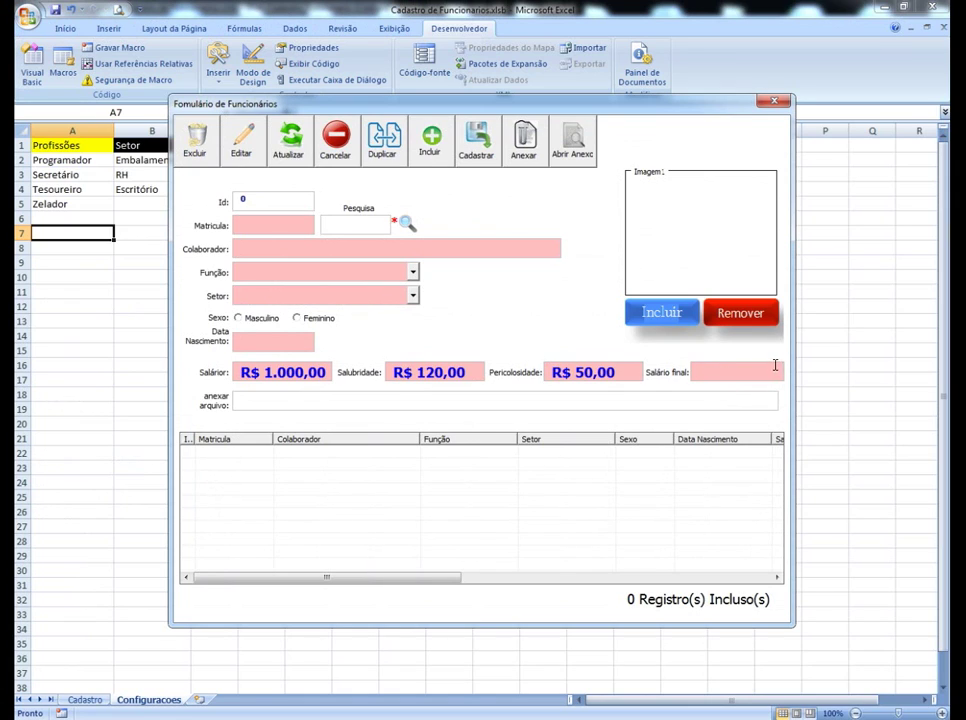
pyautogui.write('1')
pyautogui.write('270')
pyautogui.click(361, 300)
# - Close the employee registration form
pyautogui.moveTo(397, 584); pyautogui.dragTo(345, 550)
pyautogui.click(268, 296)
pyautogui.click(771, 102)
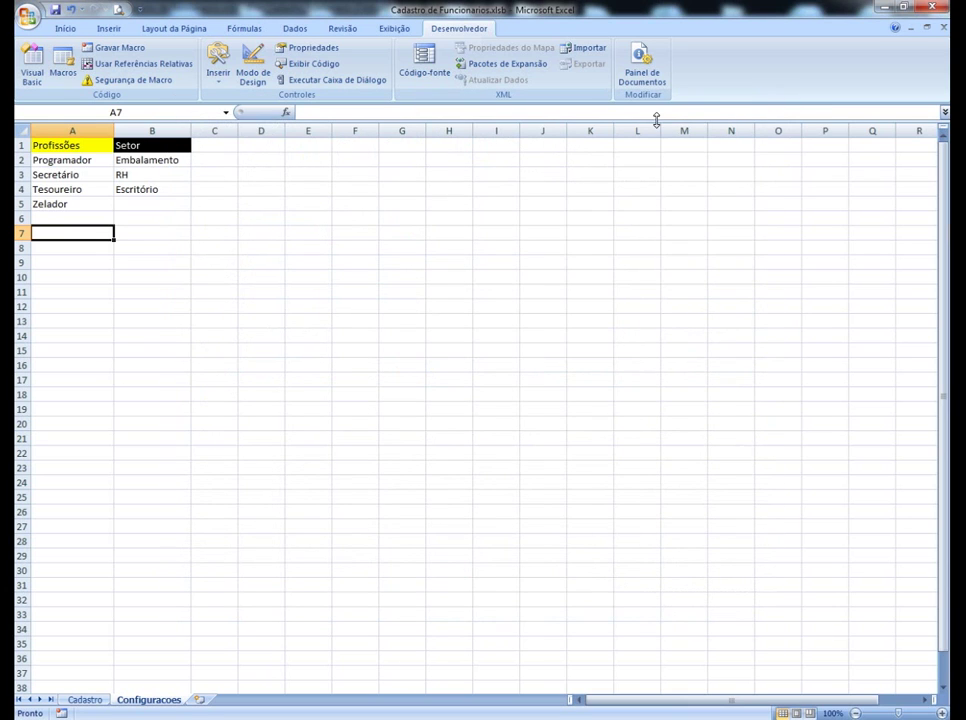
# - Create an empty Btn_Incluir_Click event procedure in the form's code, with a blank line inside
pyautogui.click(32, 75)
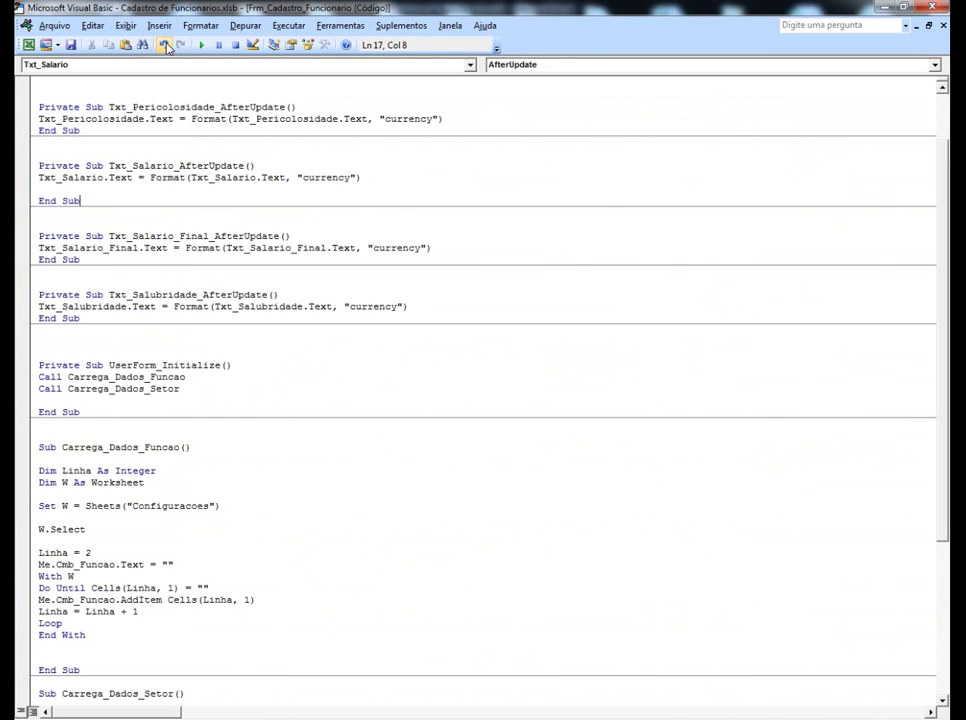
pyautogui.click(470, 64)
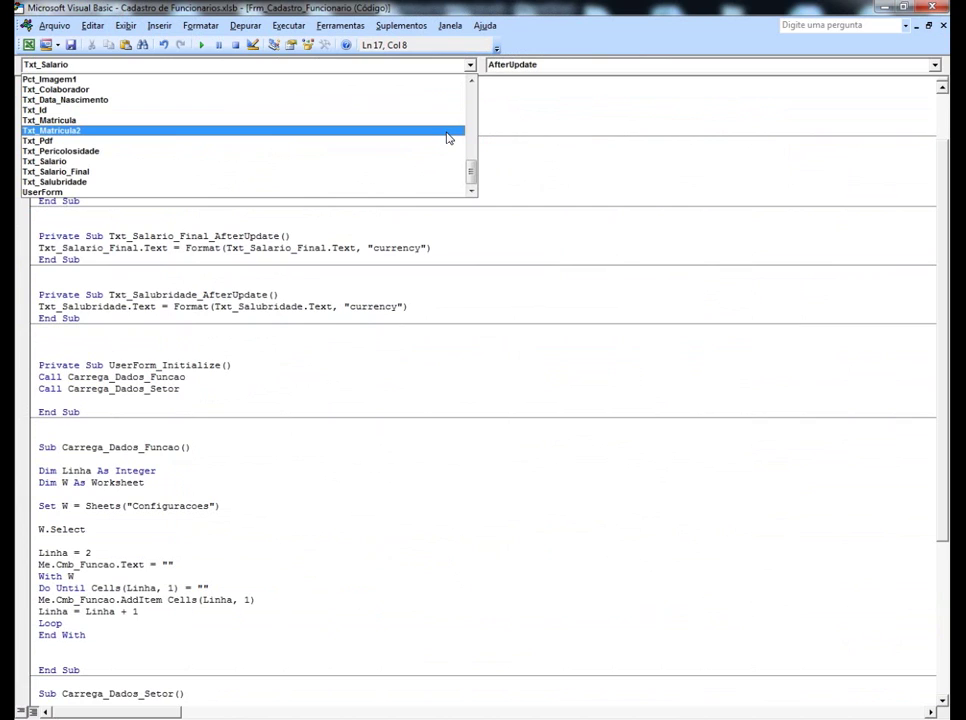
pyautogui.scroll(10, 449, 140)
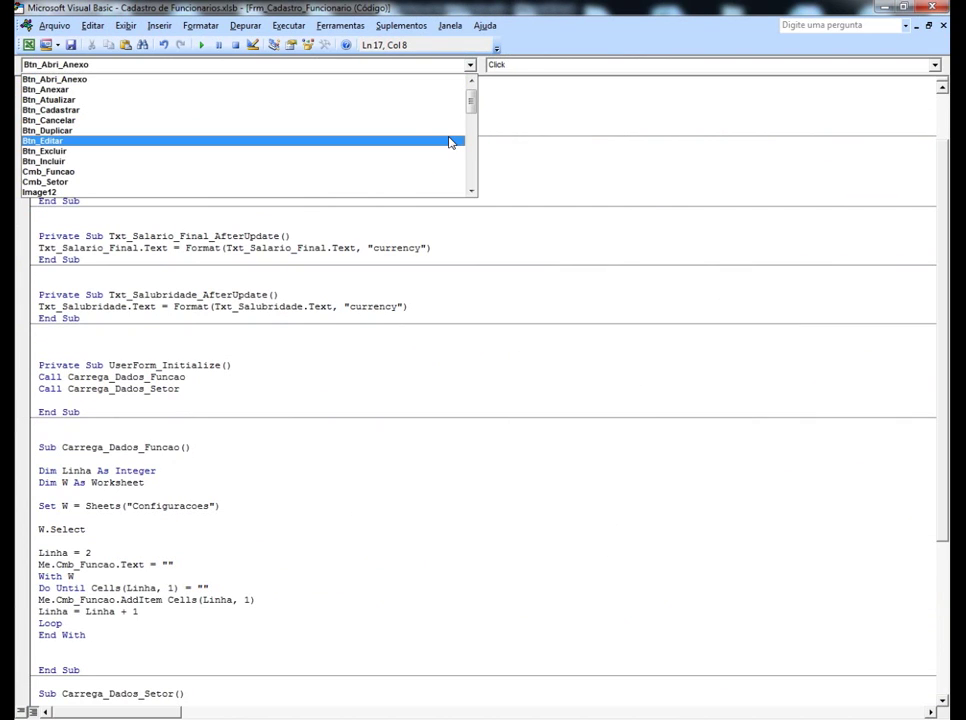
pyautogui.click(381, 161)
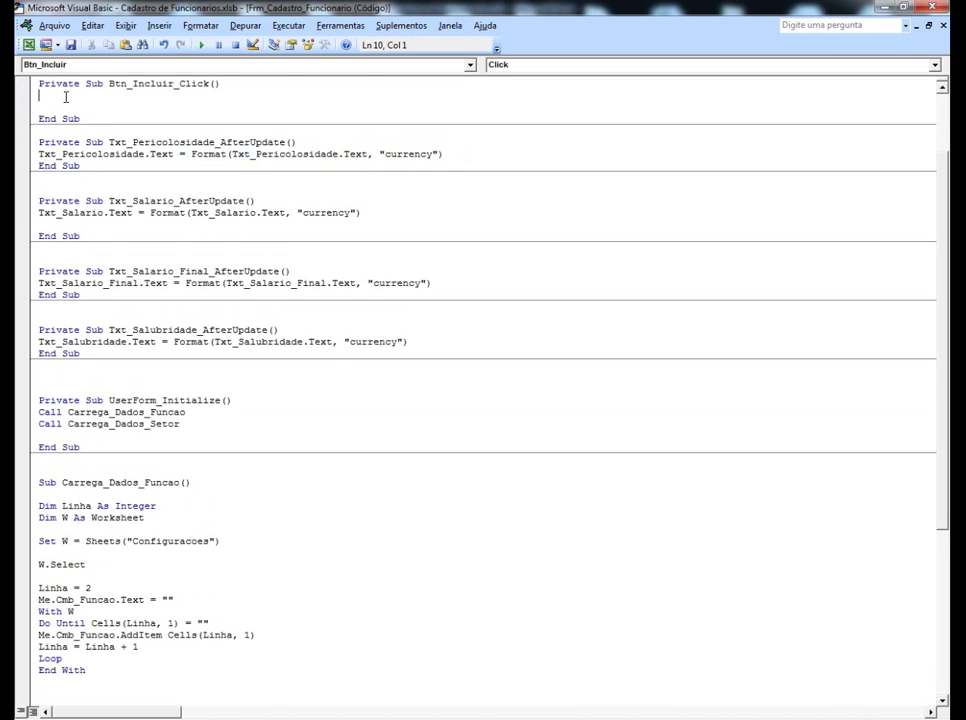
pyautogui.press('Return')
pyautogui.press('Return')
pyautogui.click(60, 103)
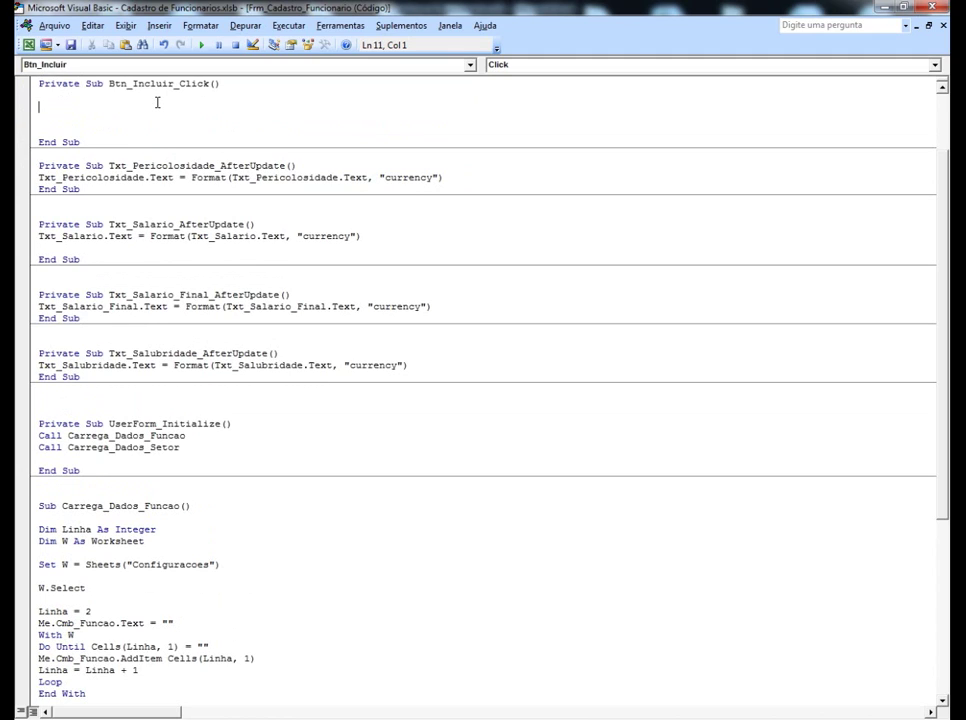
# - Start the line Me.Txt_Salario_Final.Text = CDbl(Me.Txt_Pericolosidade.Text)
pyautogui.write('me')
pyautogui.write('.t')
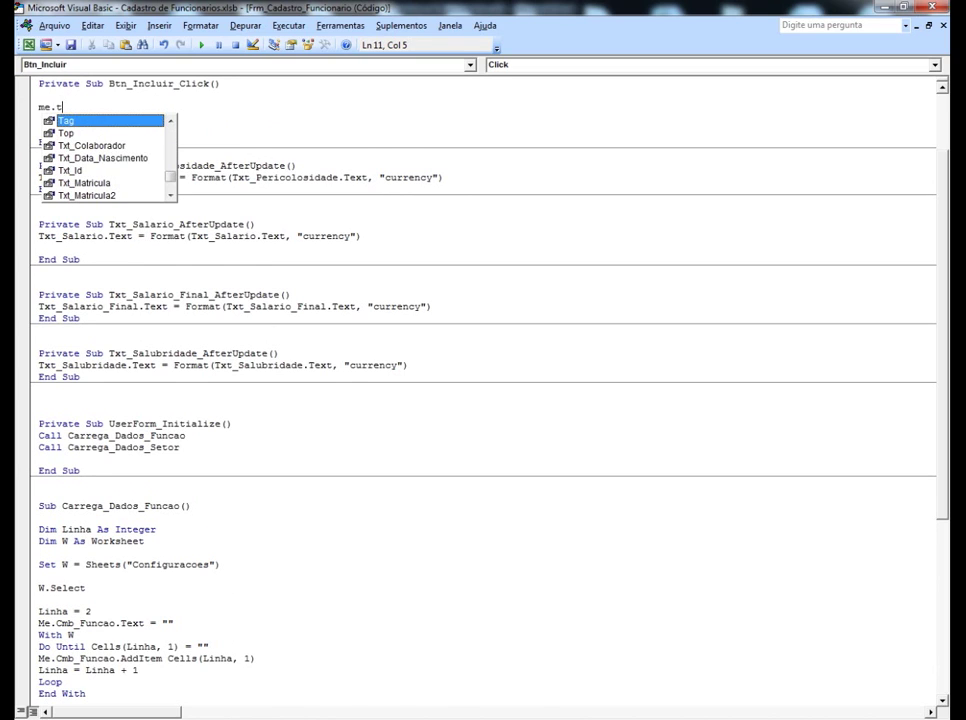
pyautogui.write('z')
pyautogui.press('BackSpace')
pyautogui.write('xt')
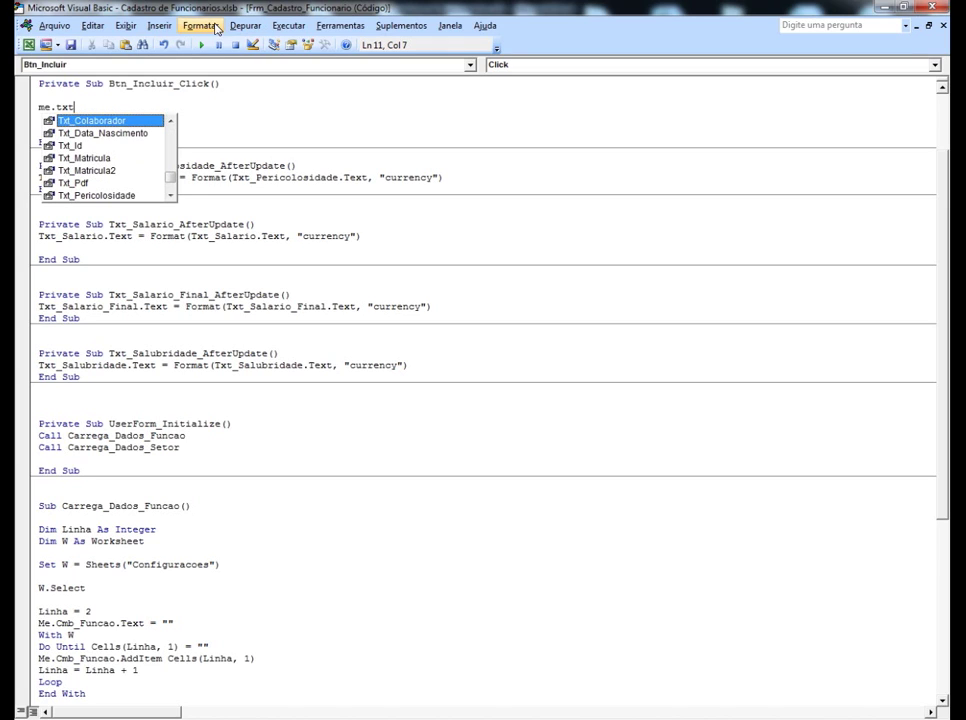
pyautogui.write('_')
pyautogui.write('s')
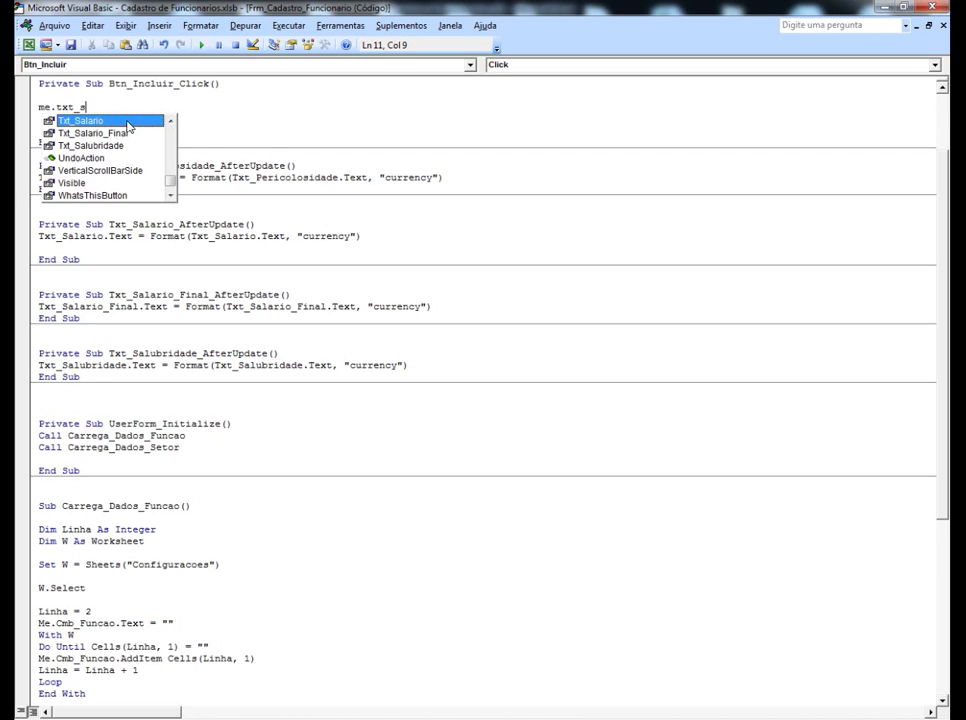
pyautogui.doubleClick(128, 134)
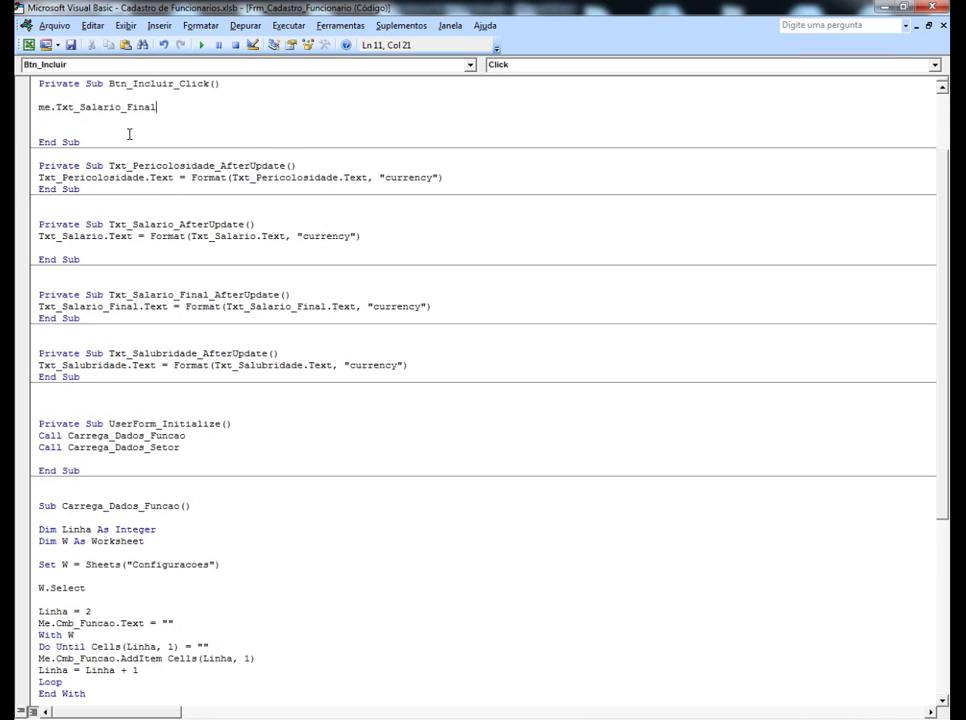
pyautogui.write('.te')
pyautogui.press('Tab')
pyautogui.write('=')
pyautogui.write('cd')
pyautogui.write('bl')
pyautogui.write('(')
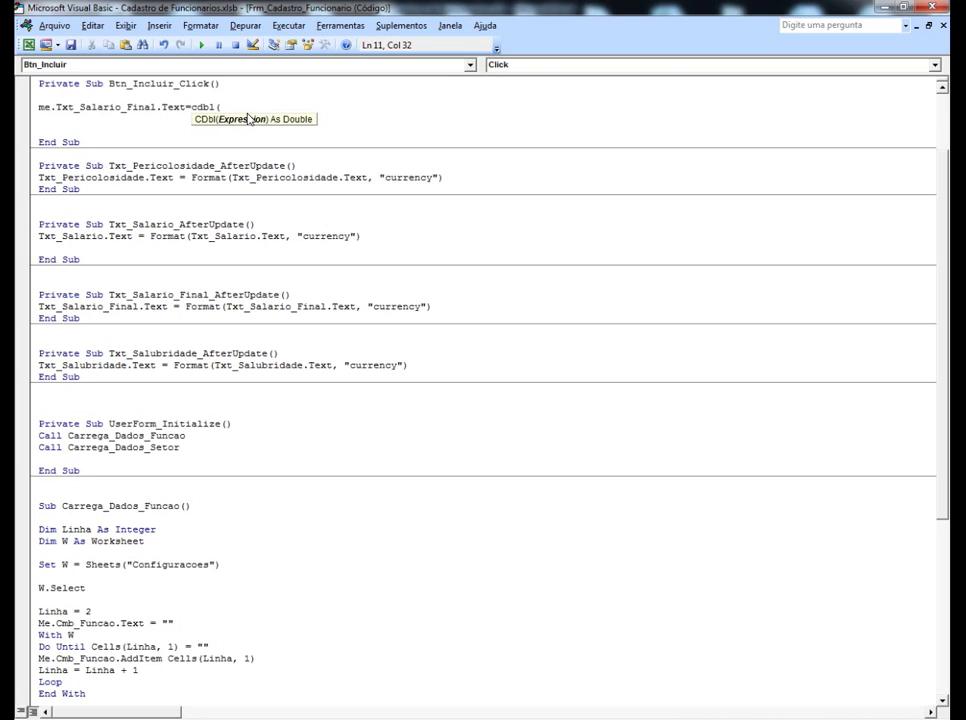
pyautogui.write('m')
pyautogui.write('e.t')
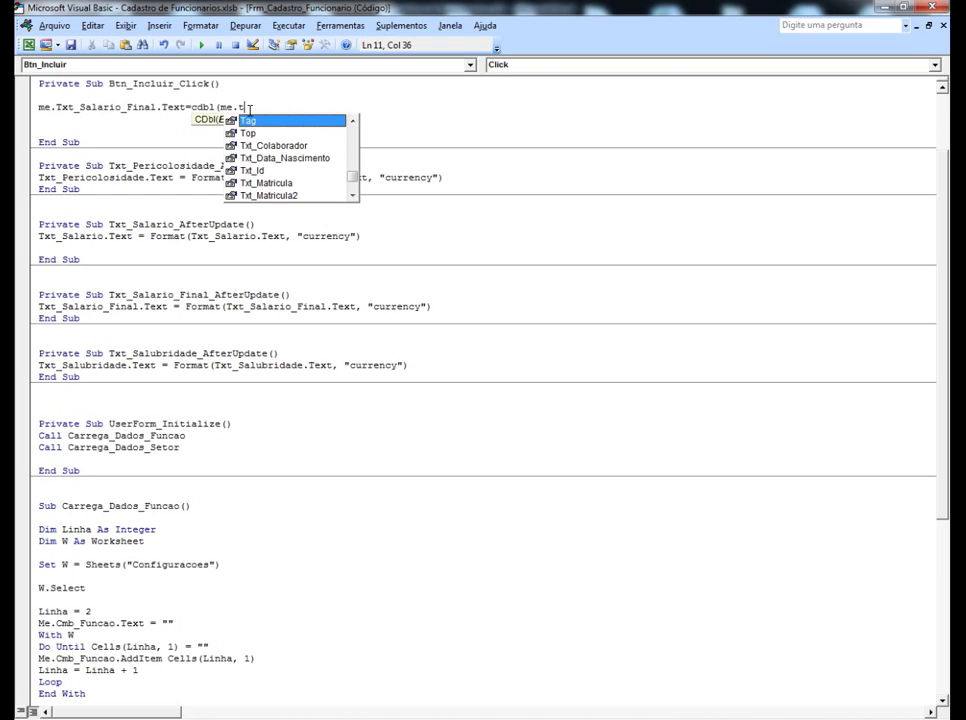
pyautogui.write('xt')
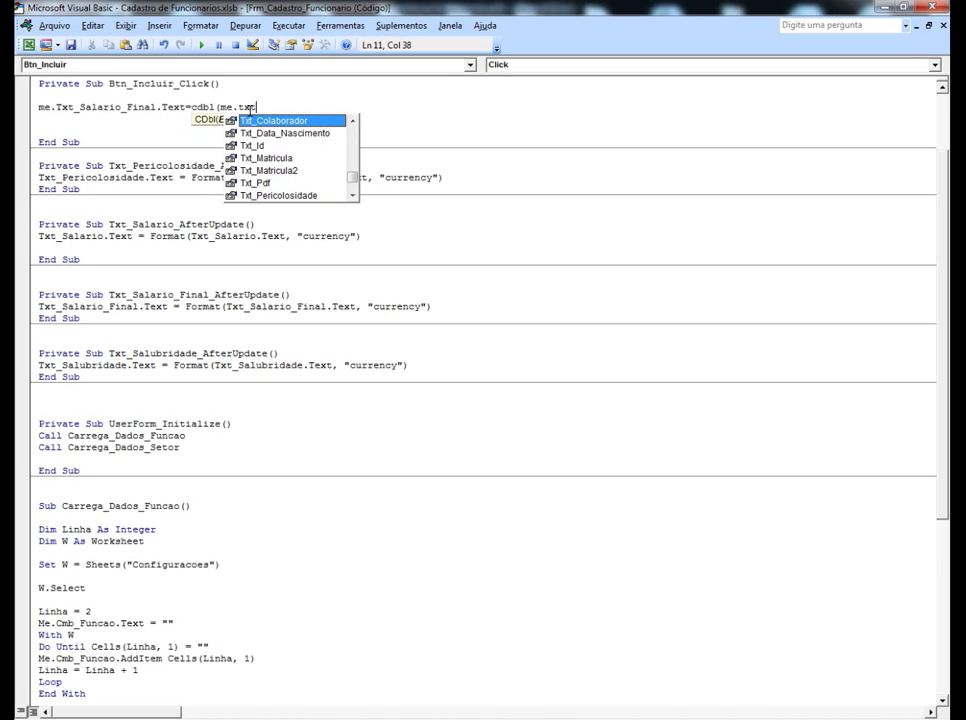
pyautogui.write('_')
pyautogui.write('p')
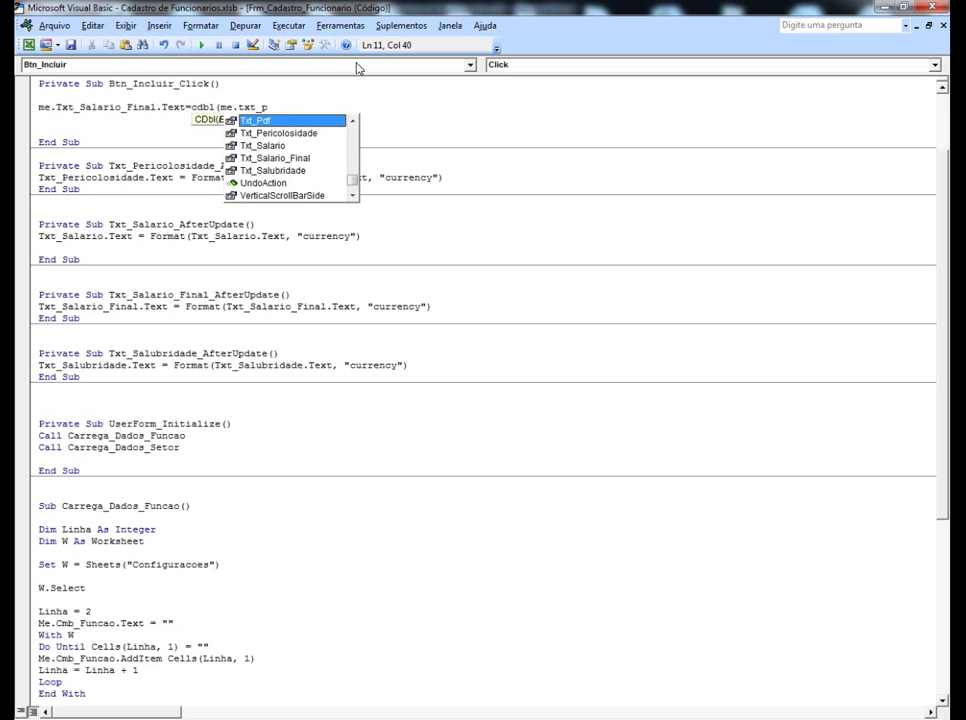
pyautogui.write('e')
pyautogui.press('Tab')
pyautogui.write('.Tx')
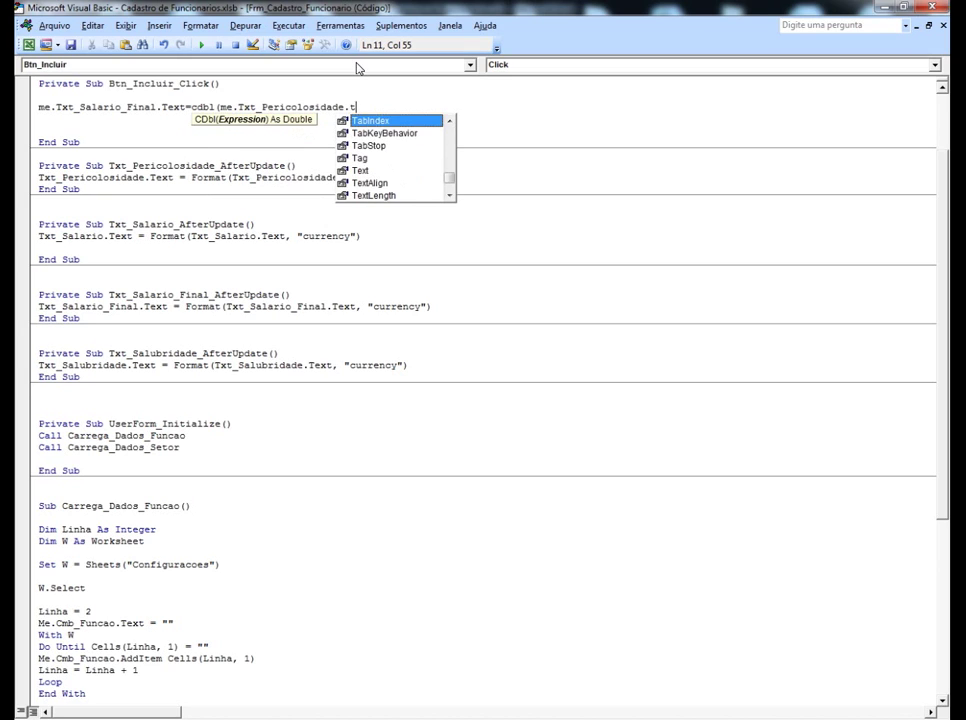
pyautogui.write('t_Pe')
pyautogui.press('Tab')
# - Add + CDbl(Me.Txt_Salubridade.Text) + CDbl(Me.Txt_Salario.Text) to complete the sum line
pyautogui.write(')')
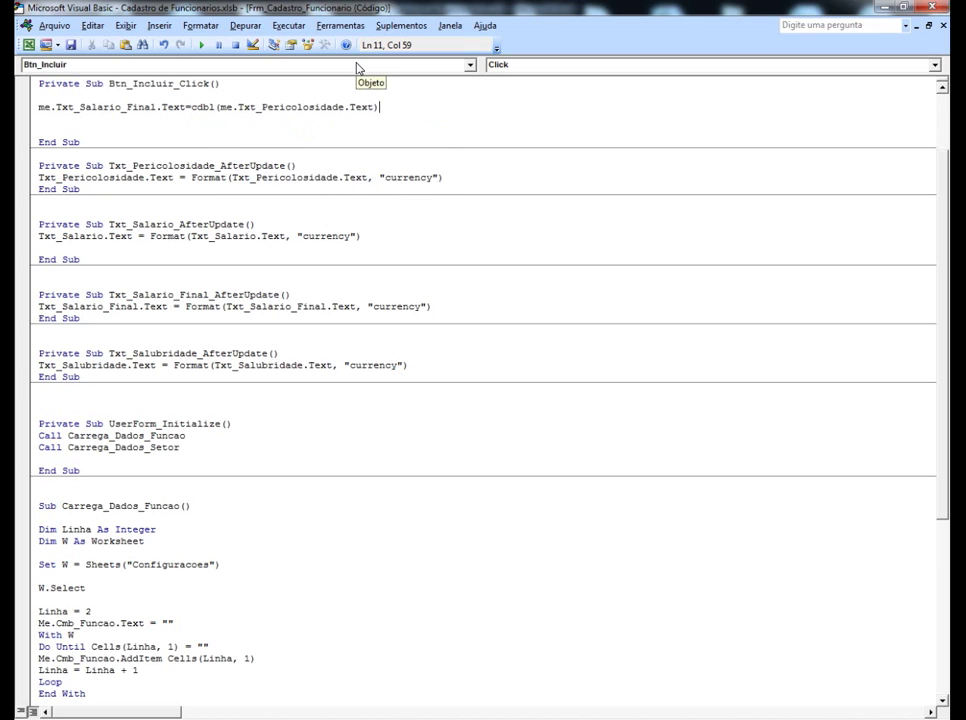
pyautogui.write(' + ')
pyautogui.write('cd')
pyautogui.write('bl(')
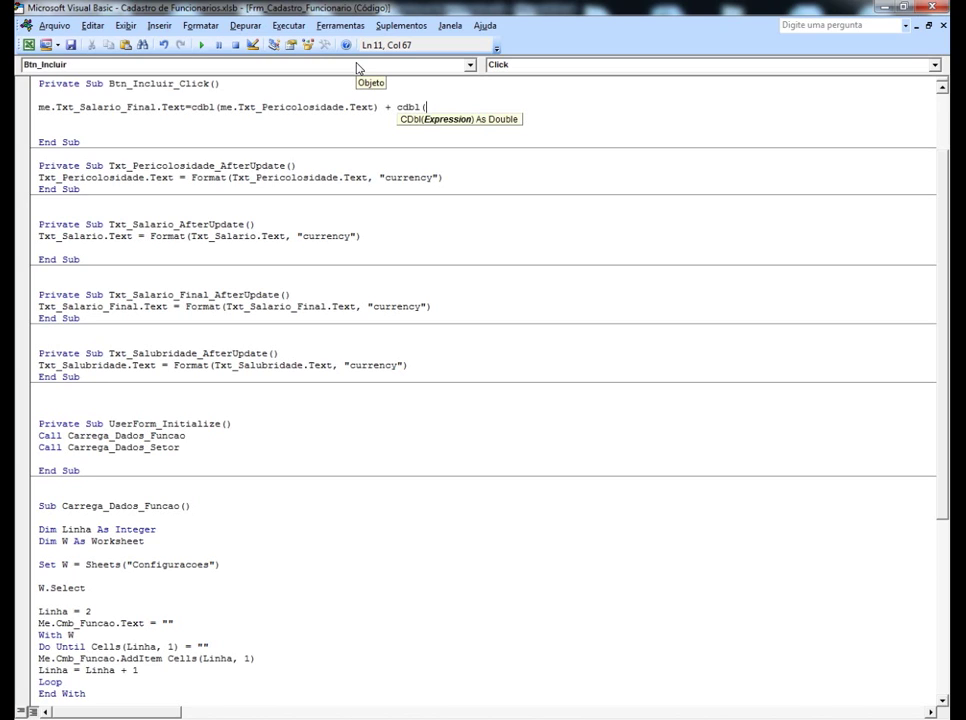
pyautogui.write('me')
pyautogui.write('.txt')
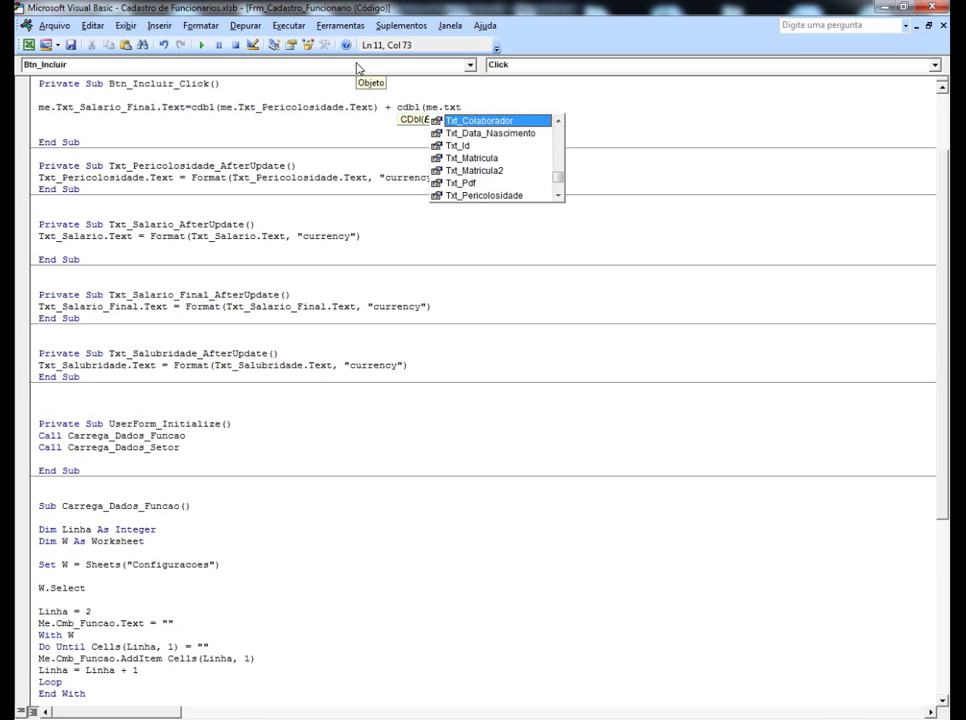
pyautogui.write('_sa')
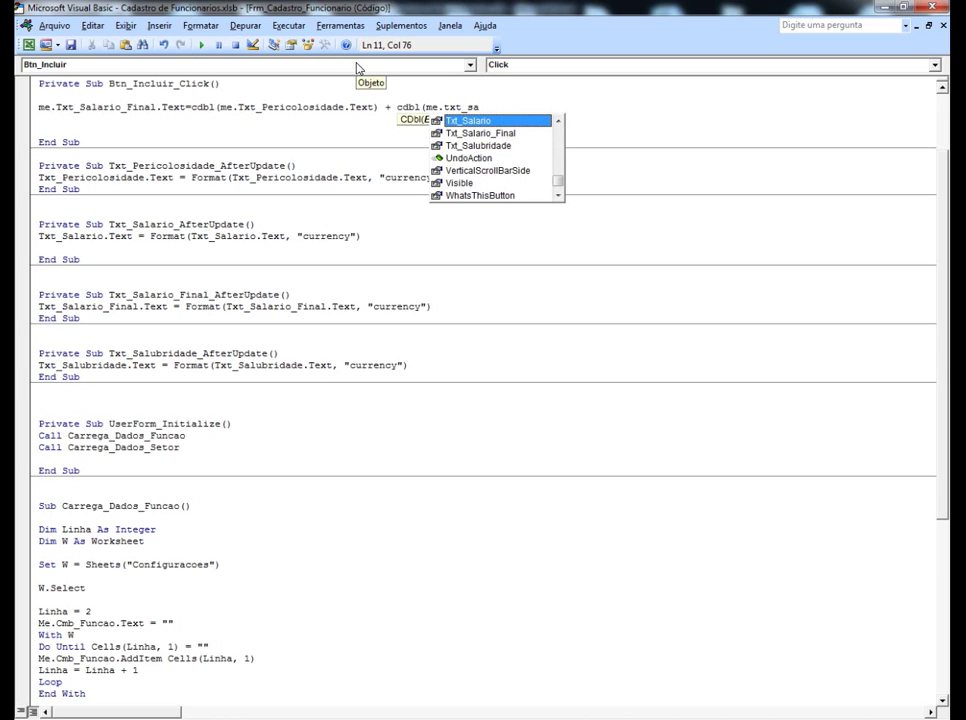
pyautogui.press('Down')
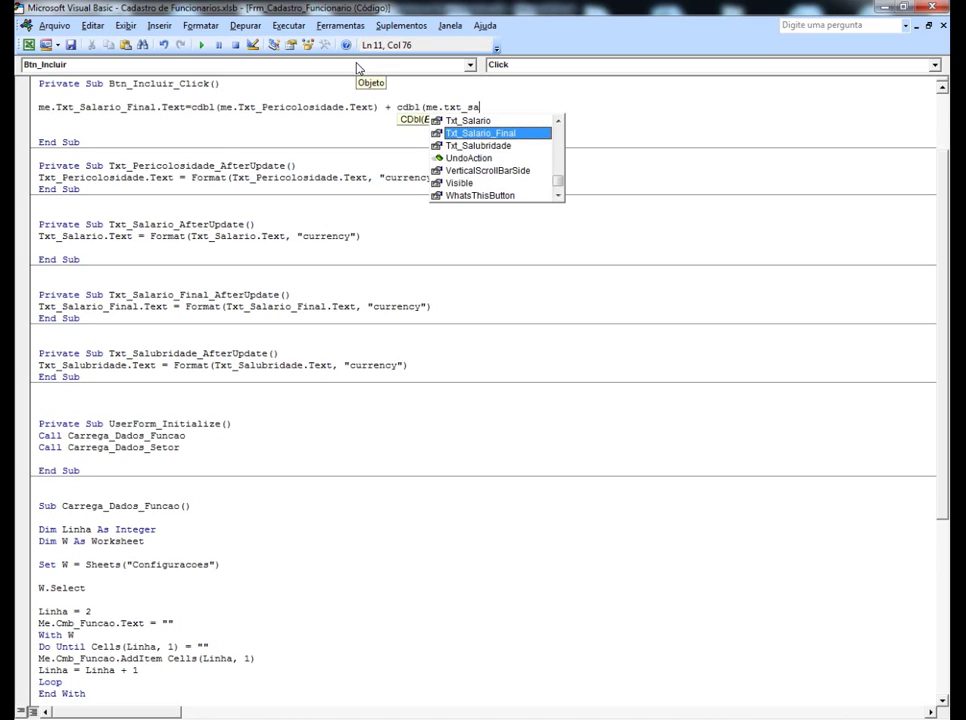
pyautogui.press('Down')
pyautogui.press('Tab')
pyautogui.write('.Txt_Pe')
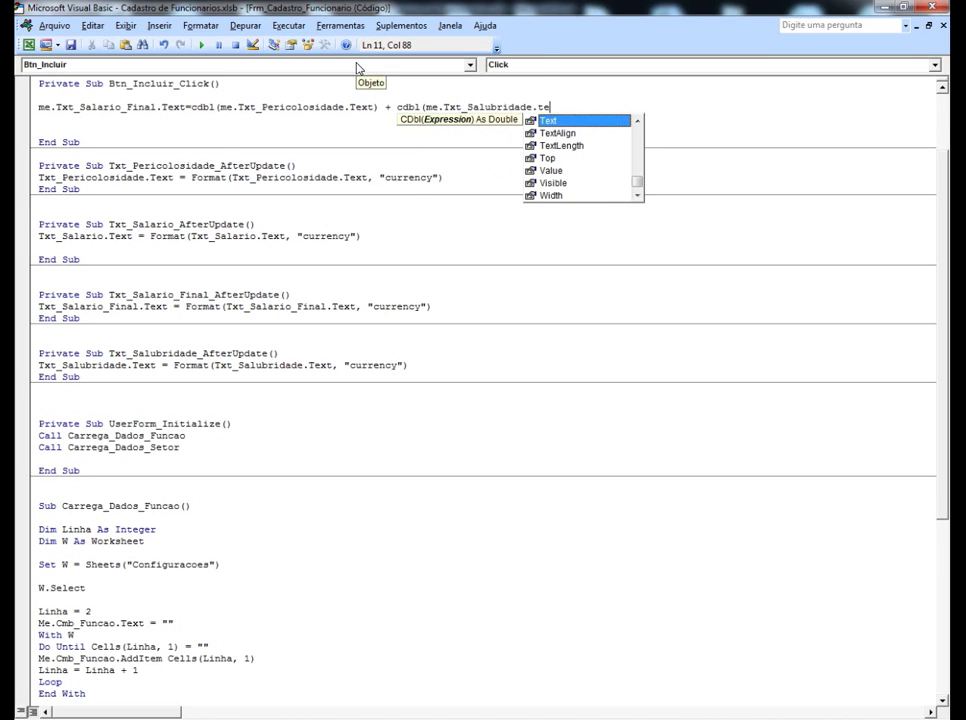
pyautogui.press('Tab')
pyautogui.write(') ')
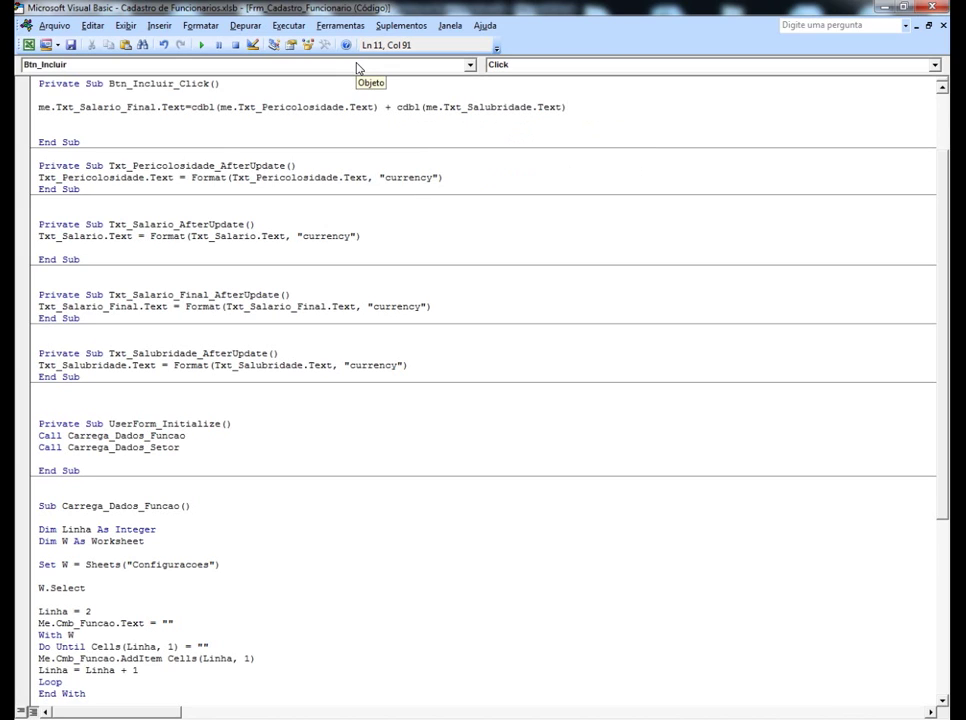
pyautogui.write('+ ')
pyautogui.write('cdbl')
pyautogui.write('(')
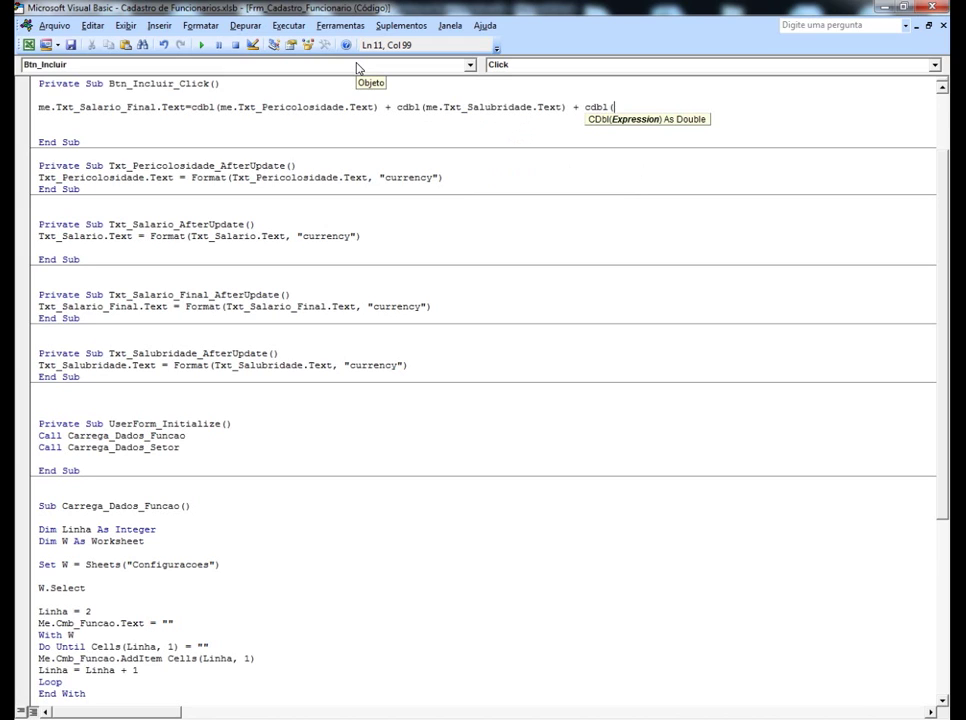
pyautogui.write('m')
pyautogui.write('e.txt')
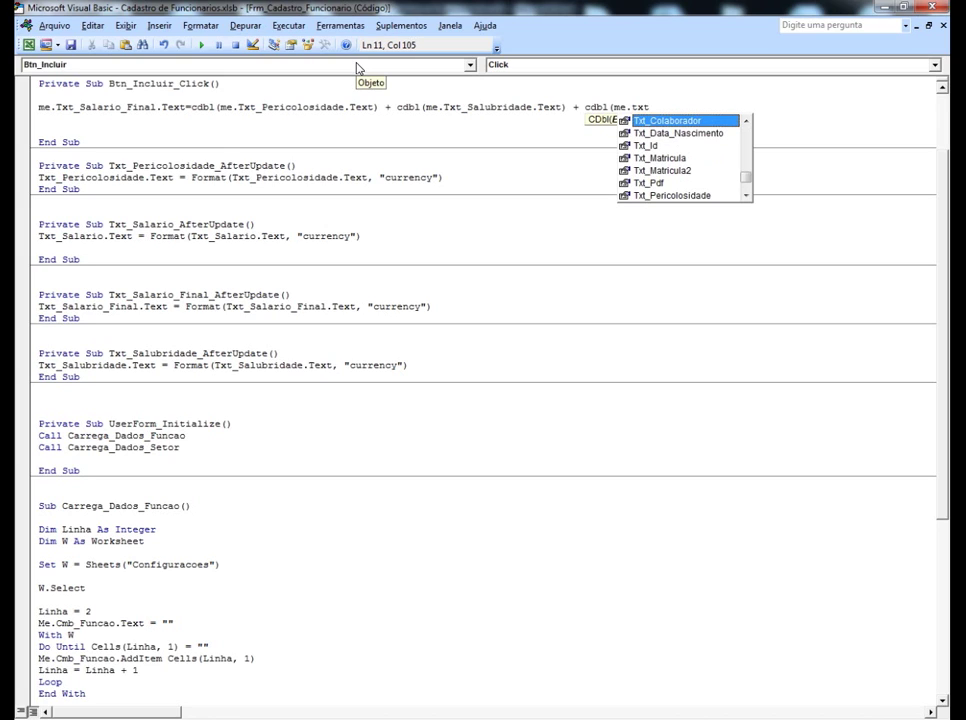
pyautogui.write('_s')
pyautogui.press('Tab')
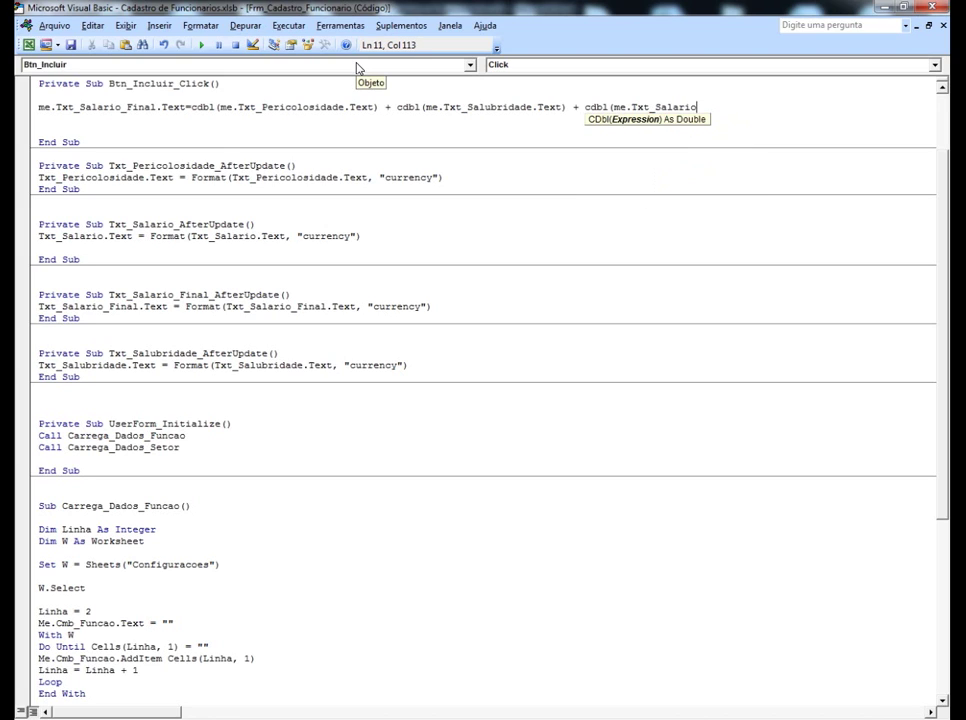
pyautogui.write('.text')
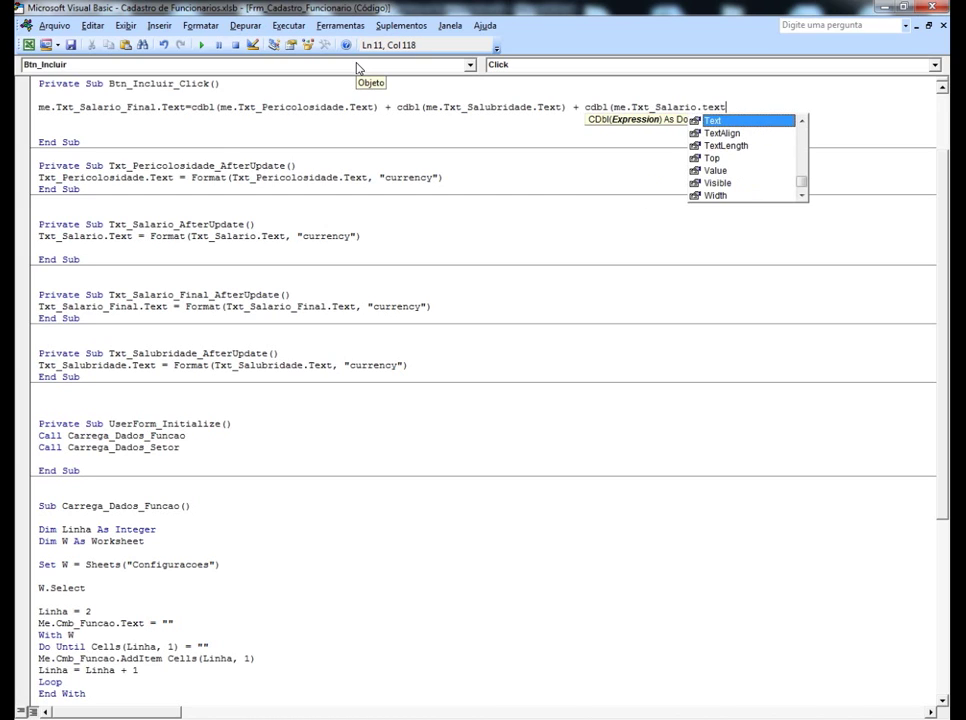
pyautogui.write(')')
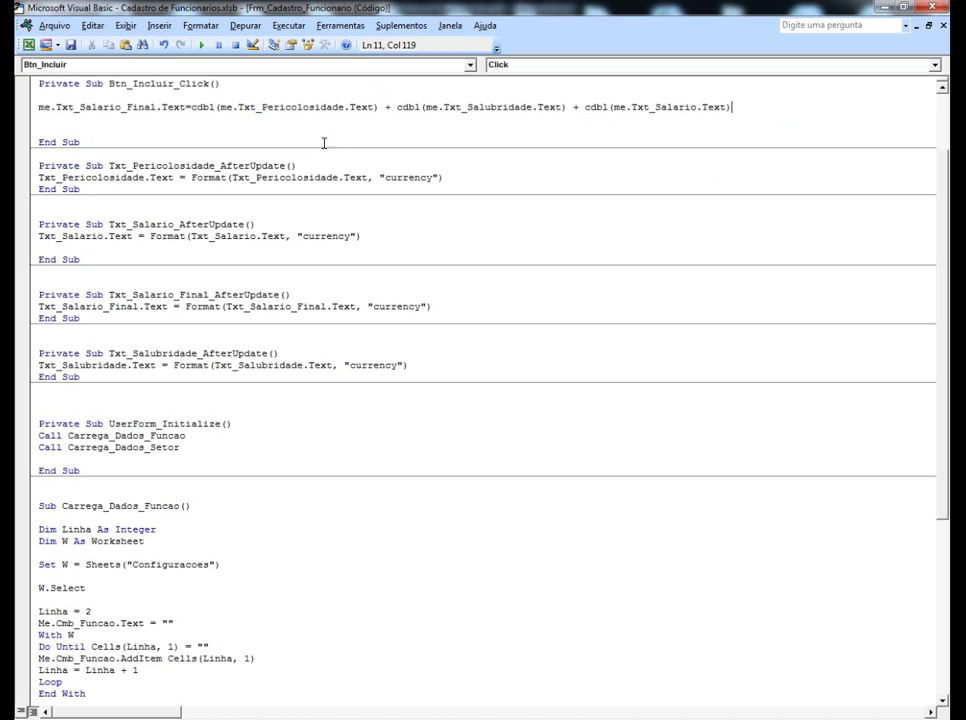
pyautogui.click(129, 131)
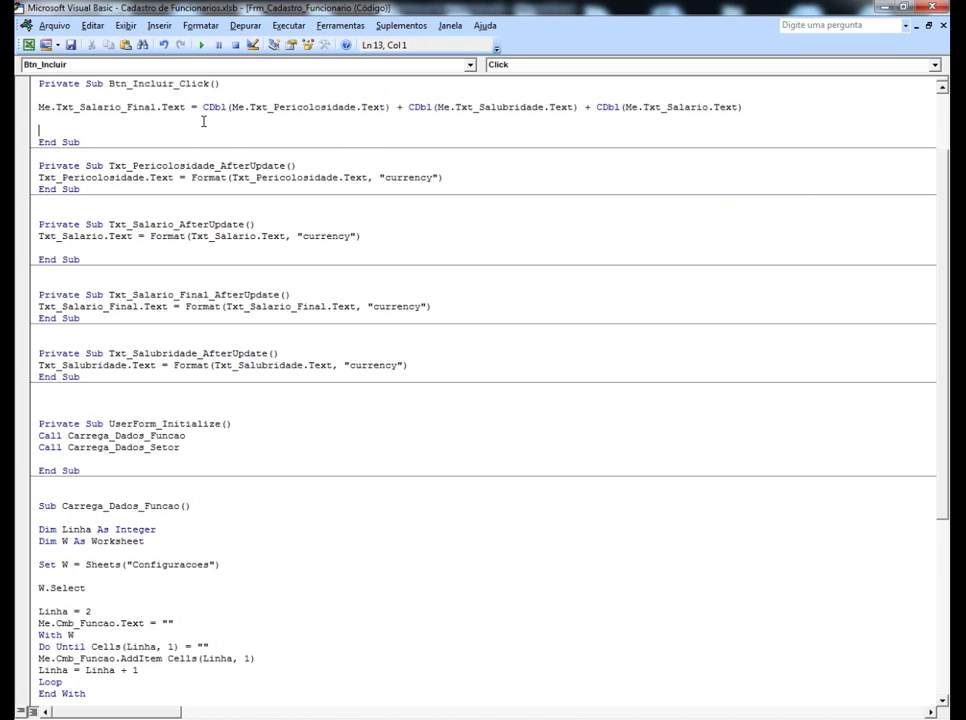
# - Run the form, enter salário 1000, salubridade 200 and periculosidade 120, and click Incluir
pyautogui.click(202, 46)
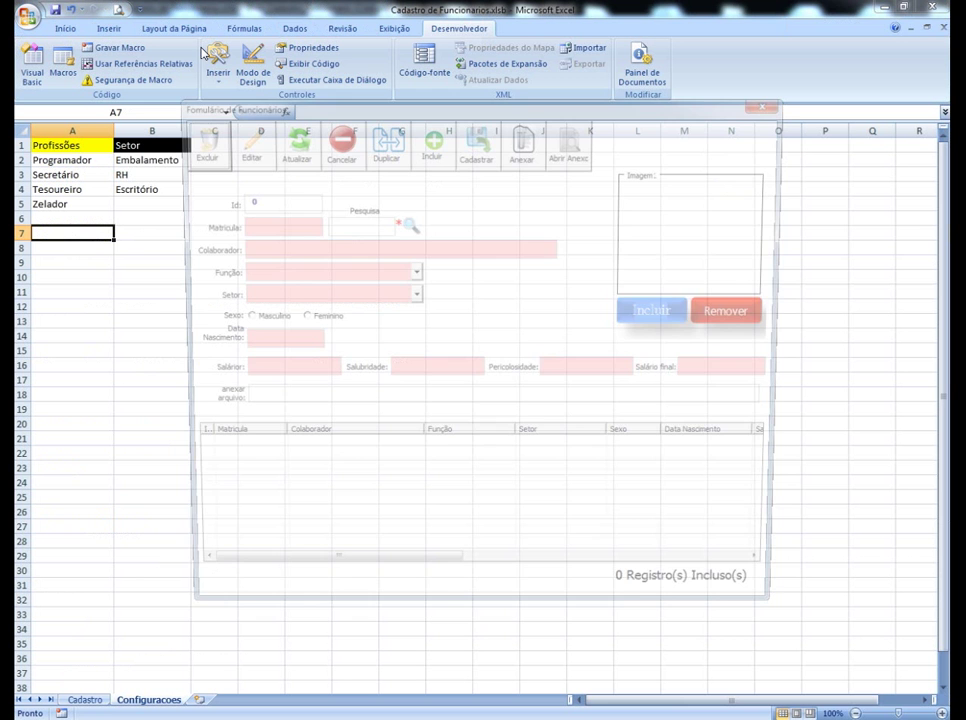
pyautogui.click(316, 373)
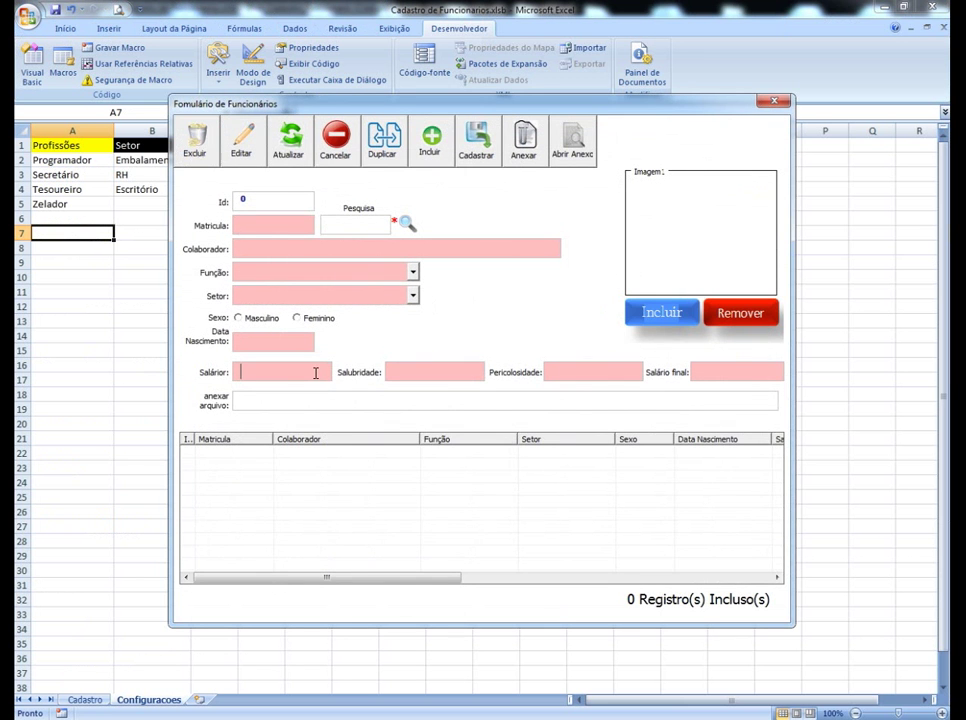
pyautogui.write('100')
pyautogui.write('0')
pyautogui.click(416, 365)
pyautogui.write('2')
pyautogui.write('00')
pyautogui.click(591, 379)
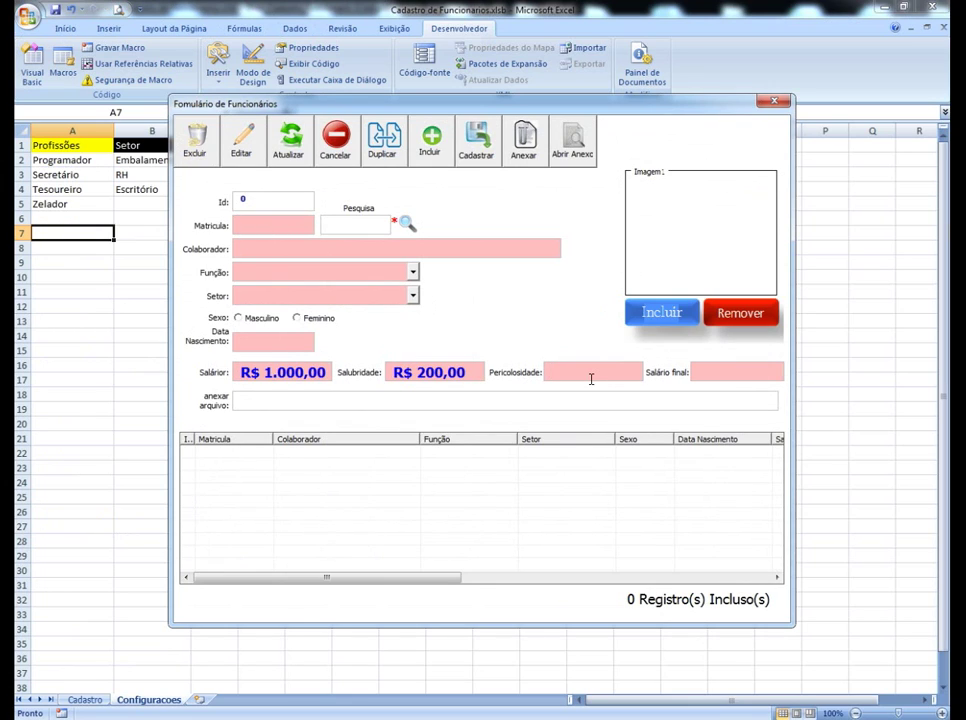
pyautogui.write('120')
pyautogui.click(359, 246)
pyautogui.click(432, 148)
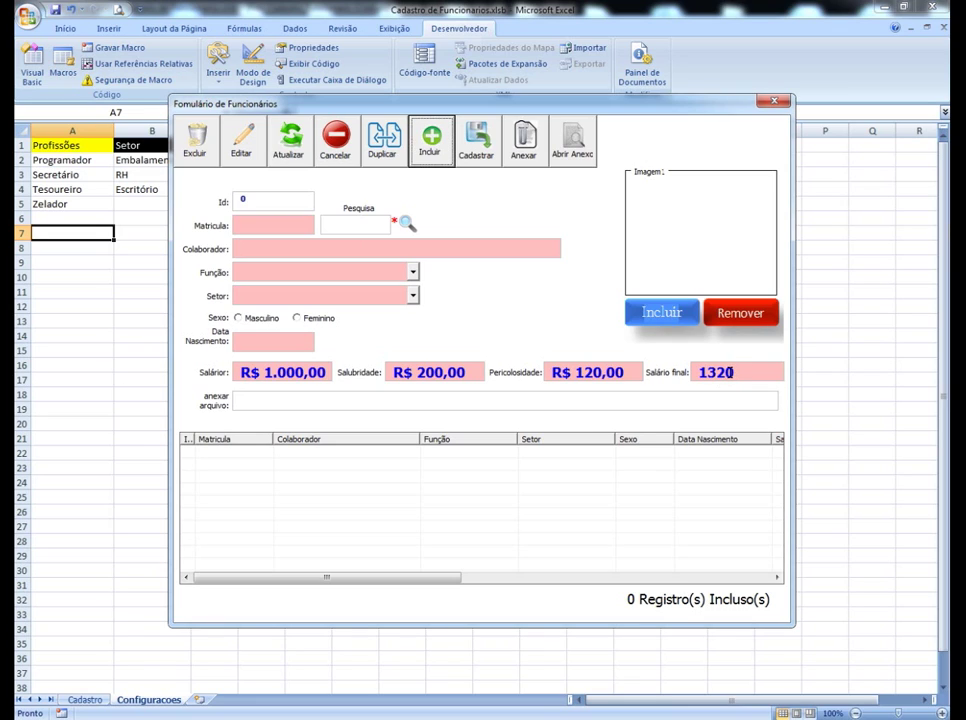
# - Check that Salário final shows 1320 as R$ 1.320,00, then close the form
pyautogui.doubleClick(737, 372)
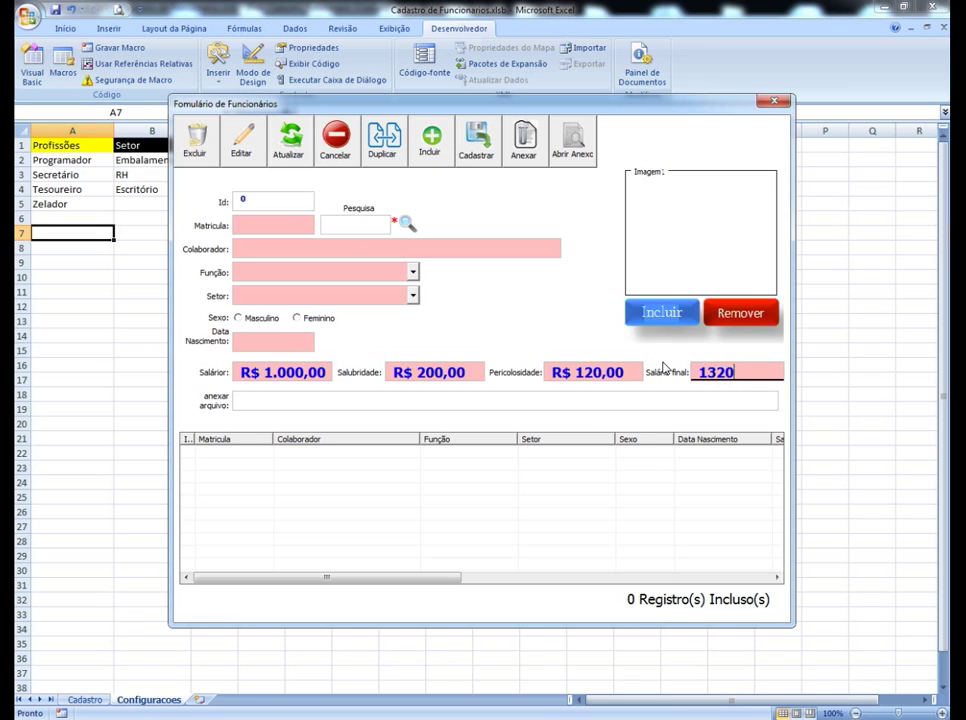
pyautogui.click(401, 293)
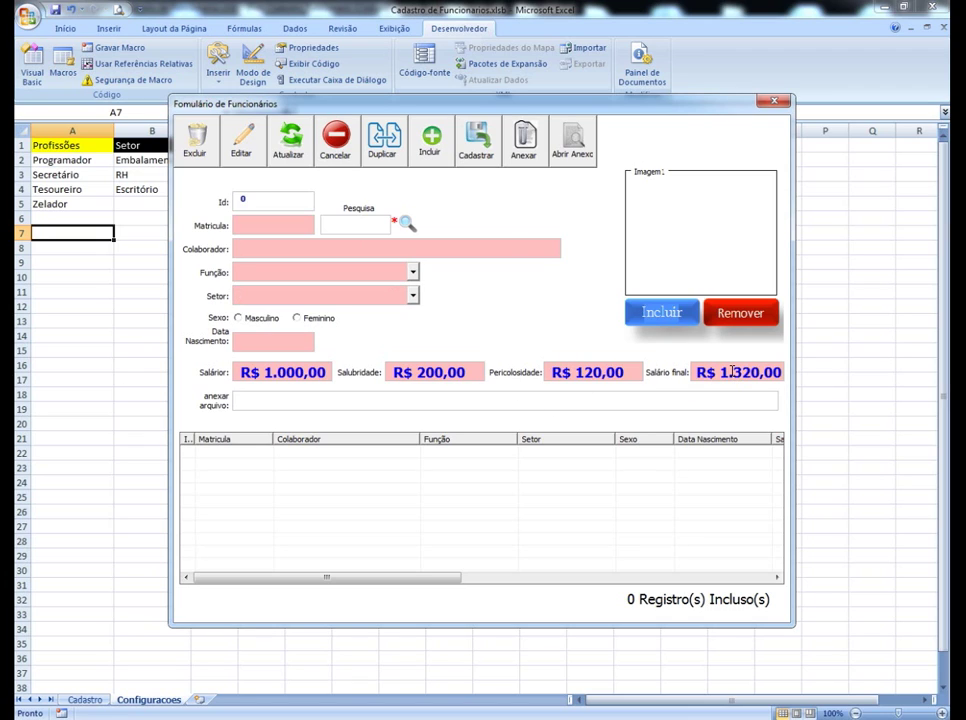
pyautogui.moveTo(389, 582); pyautogui.dragTo(405, 578)
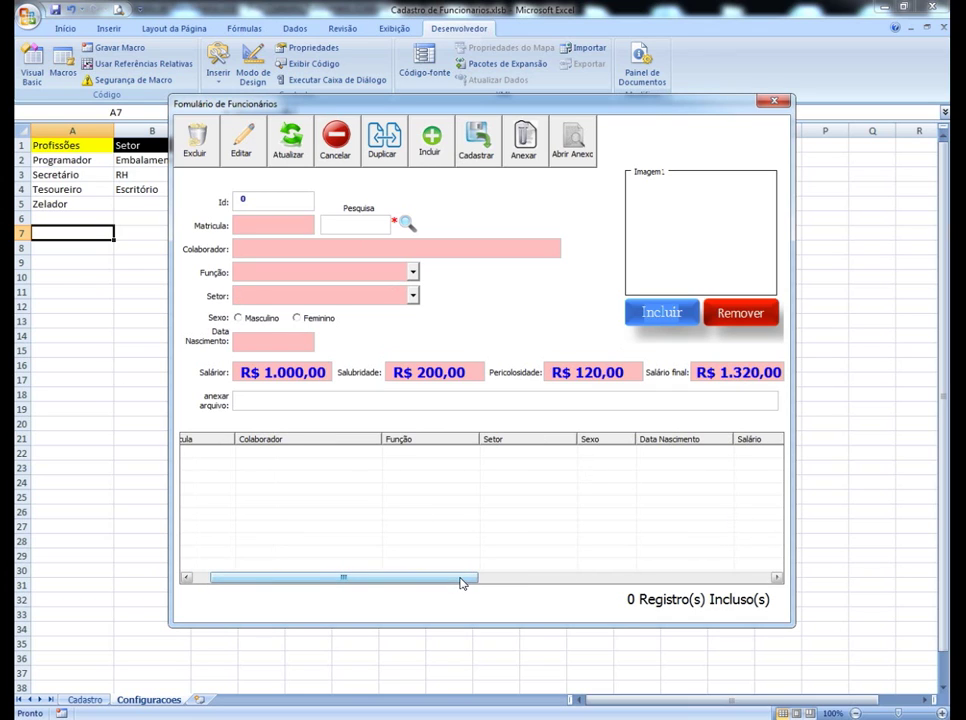
pyautogui.moveTo(463, 583)
pyautogui.mouseDown()
pyautogui.moveTo(742, 580)
pyautogui.moveTo(438, 589)
pyautogui.moveTo(446, 583)
pyautogui.mouseUp()
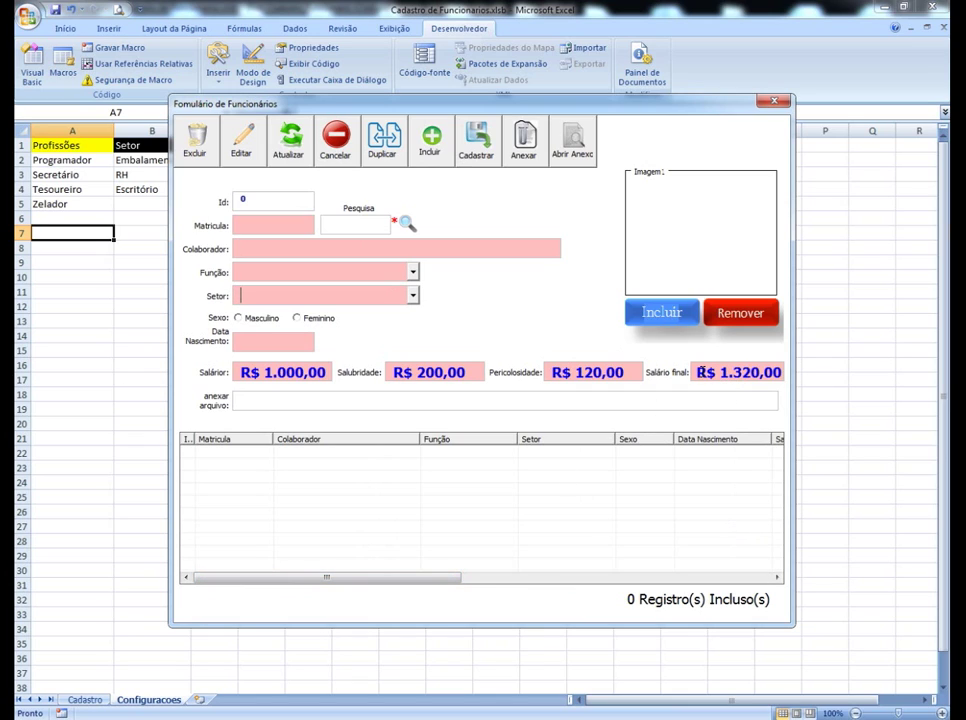
pyautogui.click(697, 371)
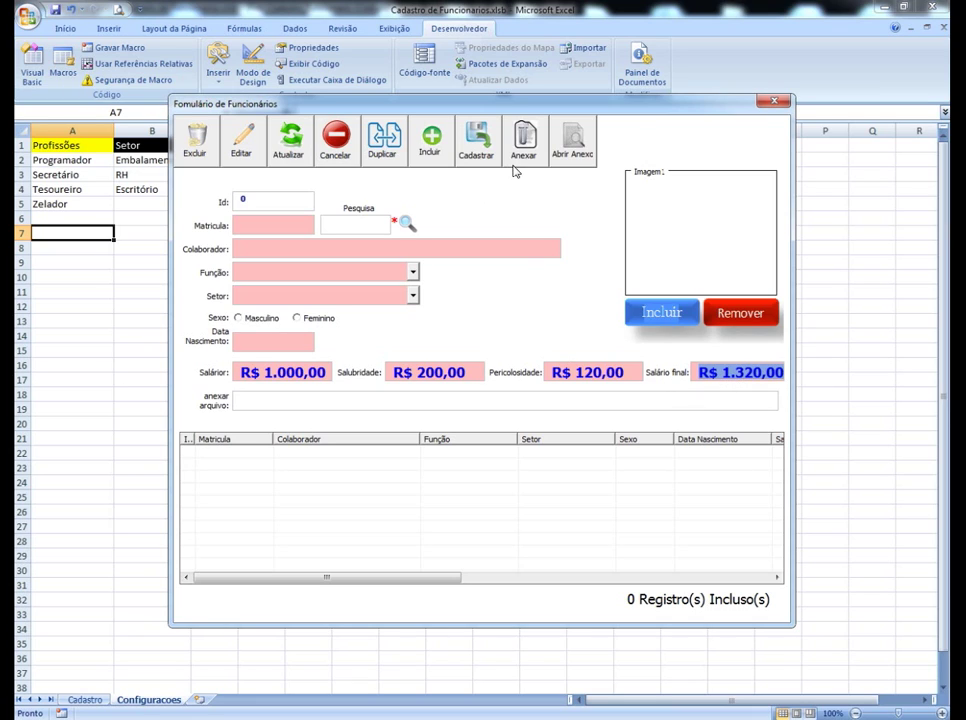
pyautogui.click(772, 101)
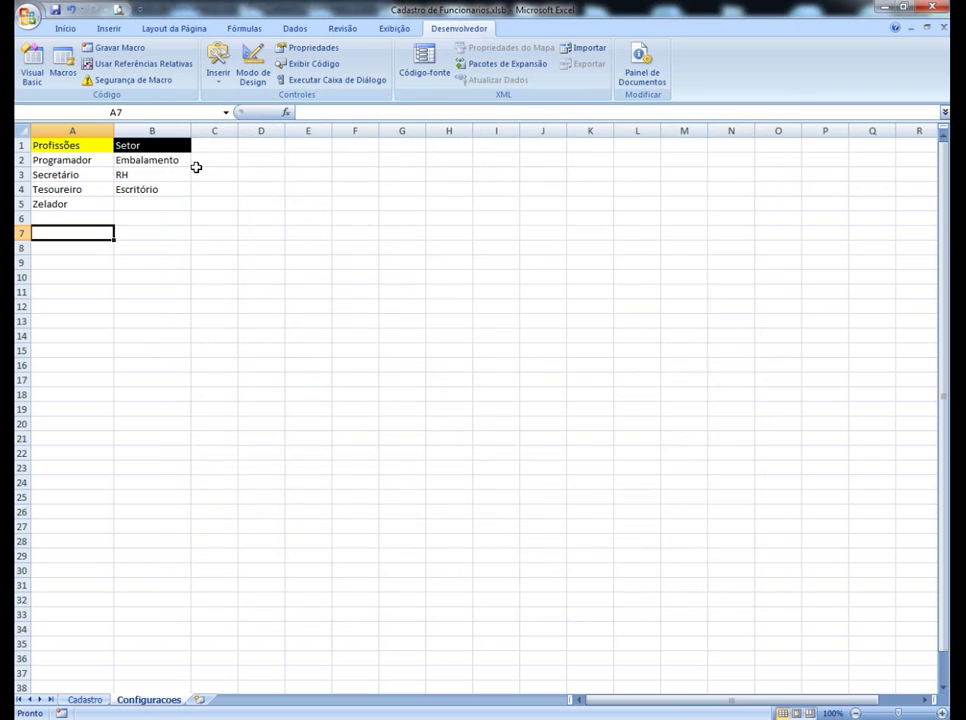
# - Wrap the Txt_Salario_Final sum in Format(..., "currency") in Btn_Incluir_Click
pyautogui.click(31, 72)
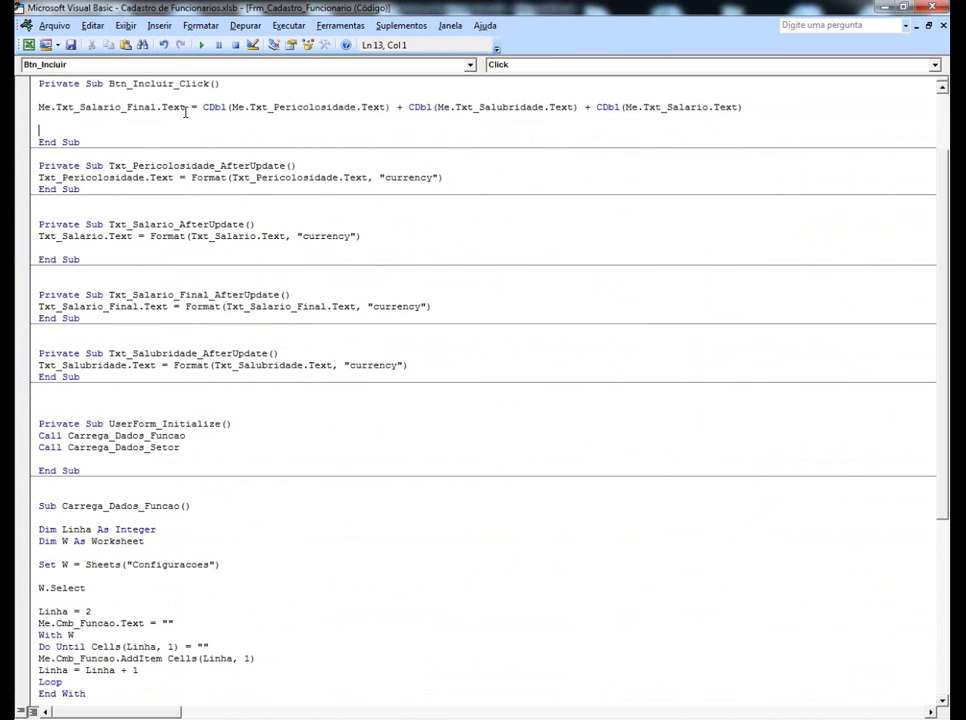
pyautogui.doubleClick(194, 107)
pyautogui.click(202, 107)
pyautogui.write('format')
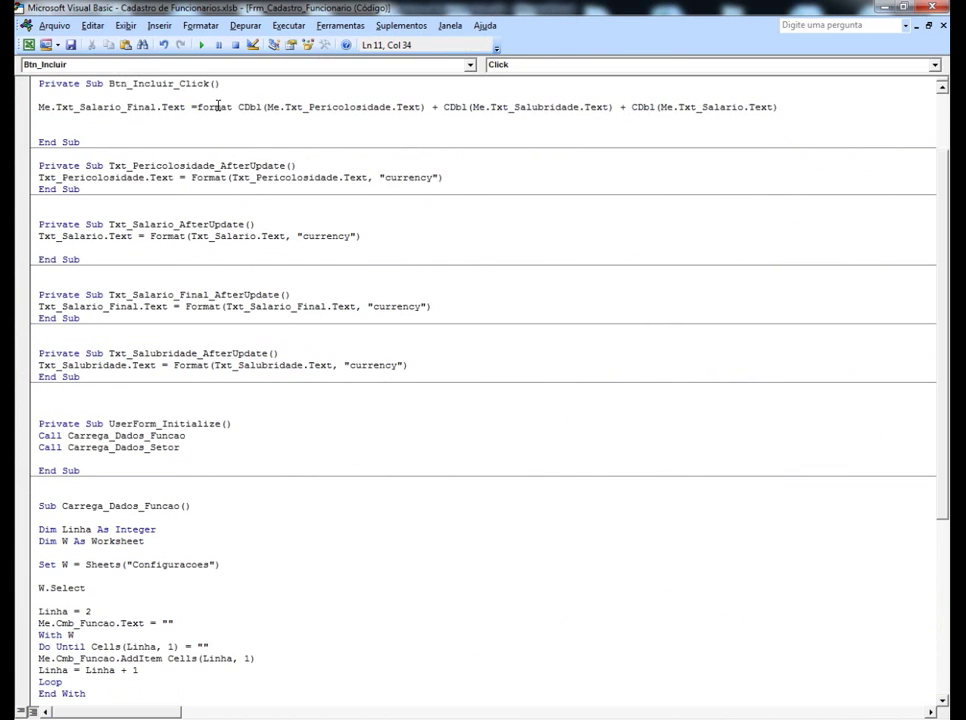
pyautogui.write('(')
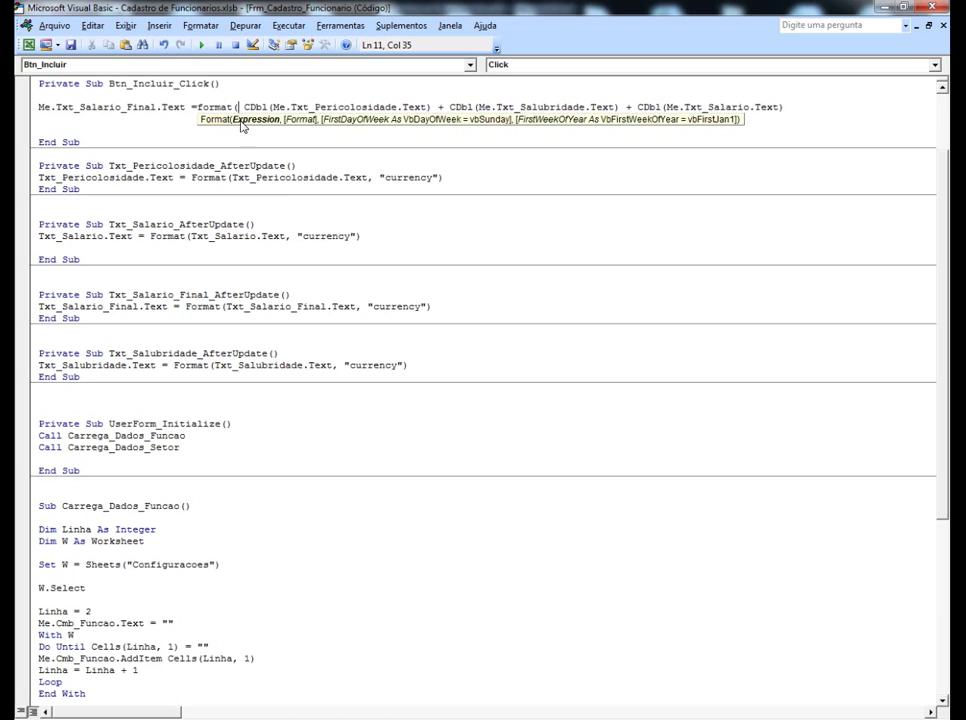
pyautogui.press('Delete')
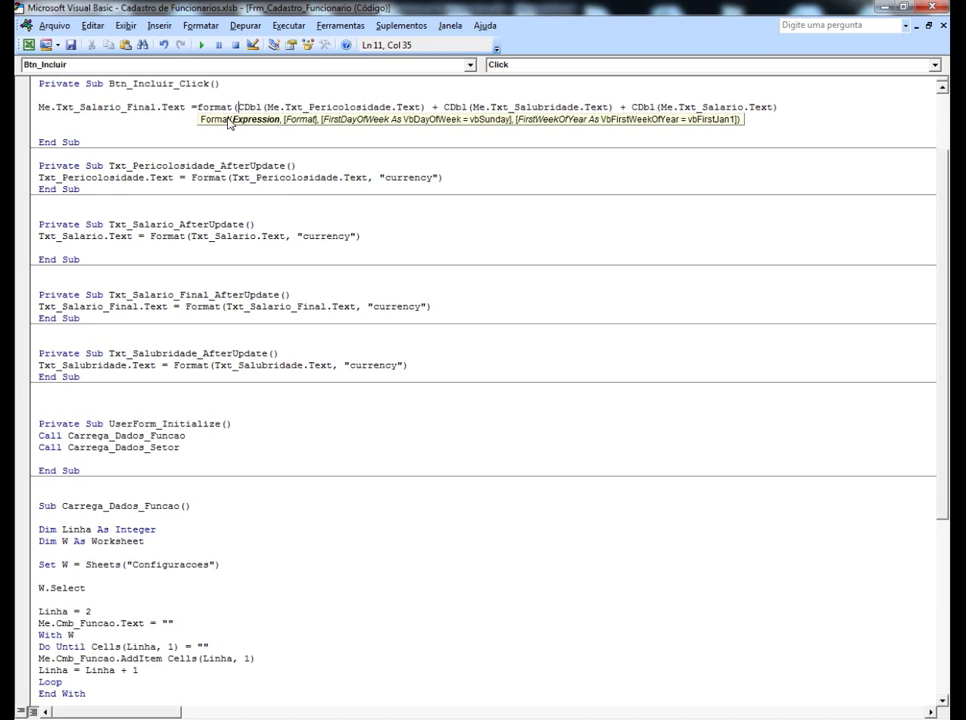
pyautogui.click(778, 109)
pyautogui.write(',"cur')
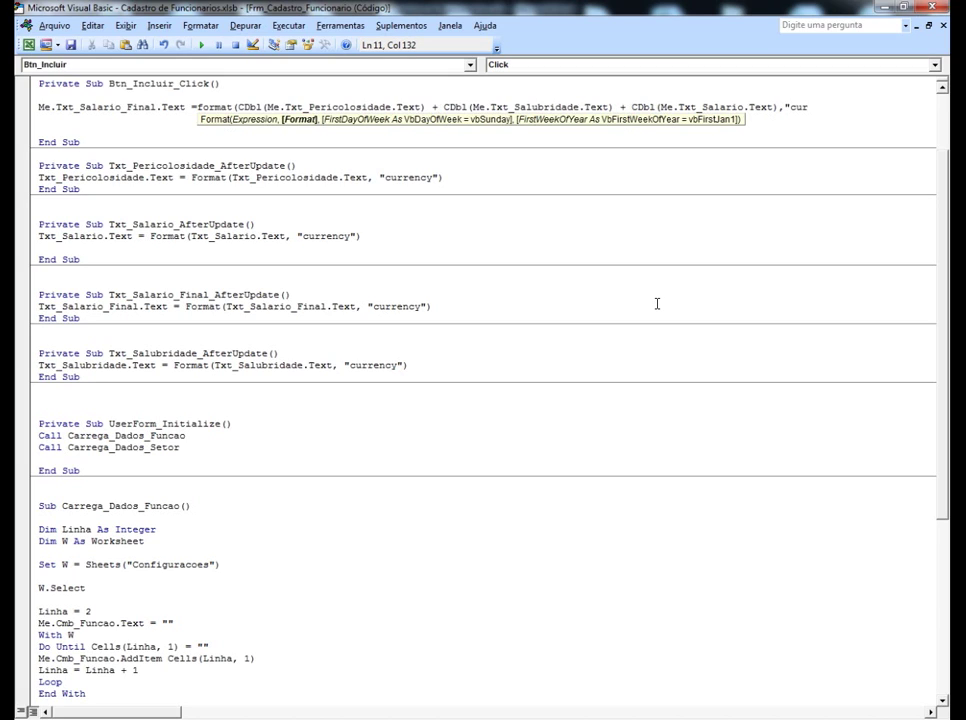
pyautogui.write('ency')
pyautogui.write(')')
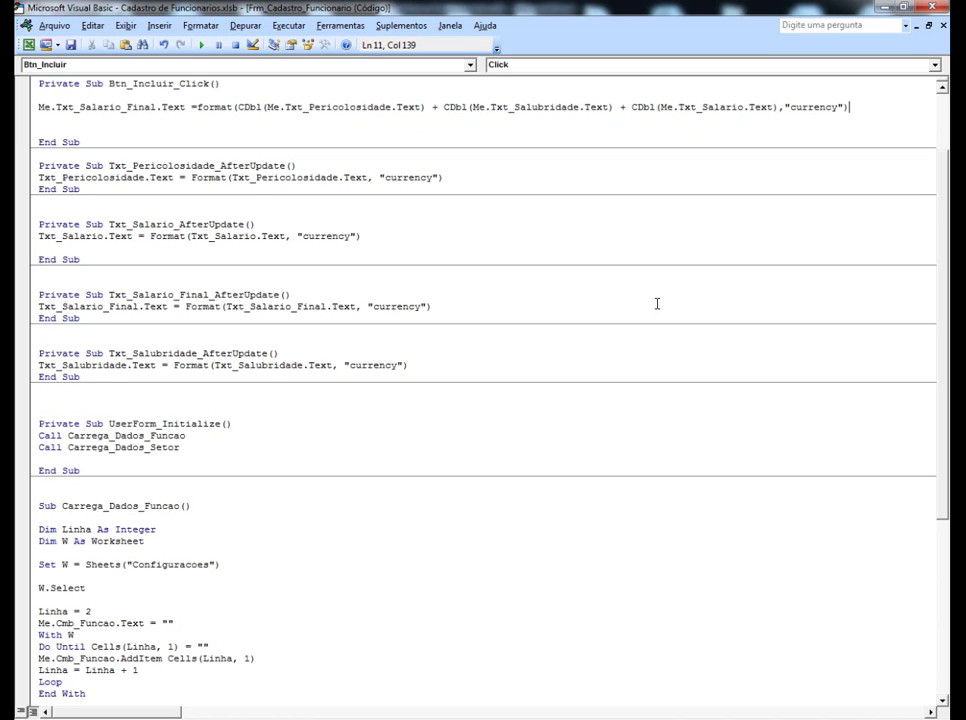
pyautogui.press('Return')
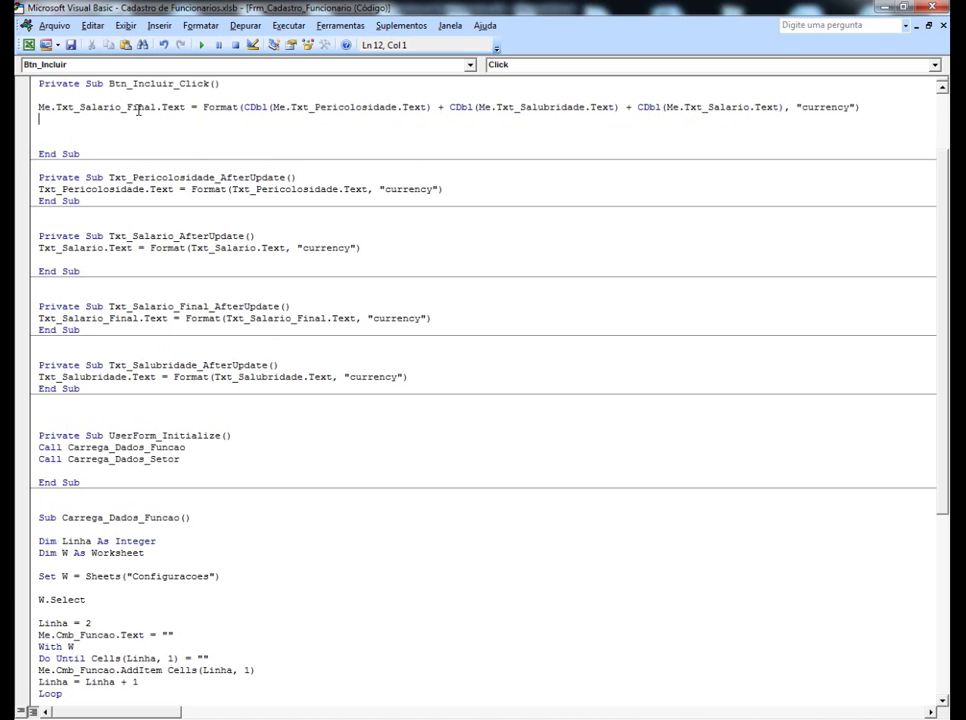
# - Rerun the form with 1200, 150 and 50 so Salário final shows R$ 1.400,00
pyautogui.click(201, 45)
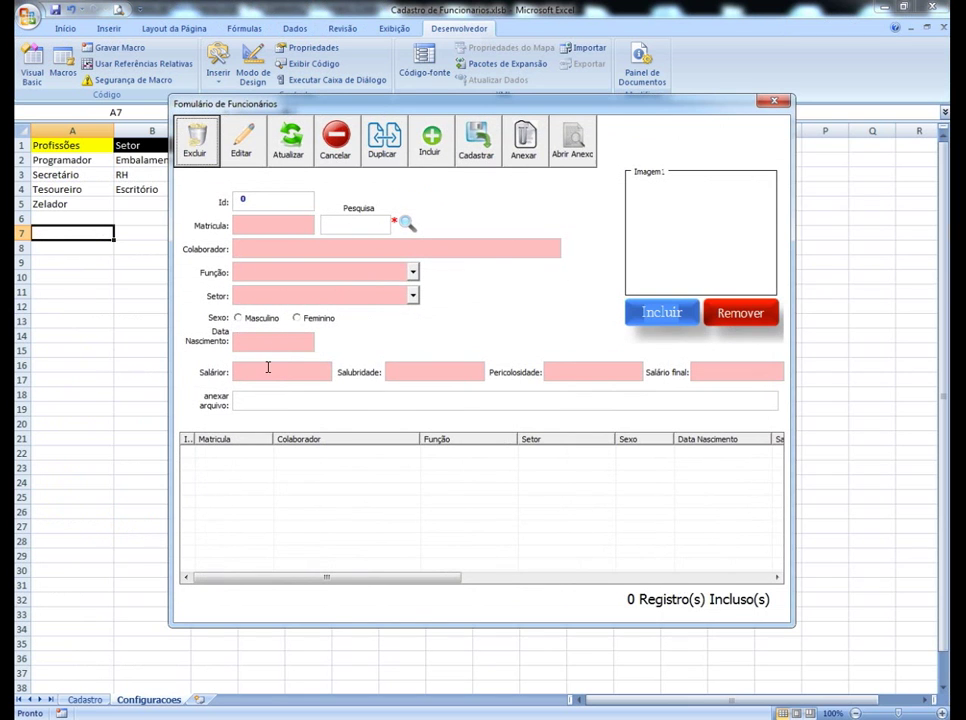
pyautogui.click(268, 368)
pyautogui.write('1')
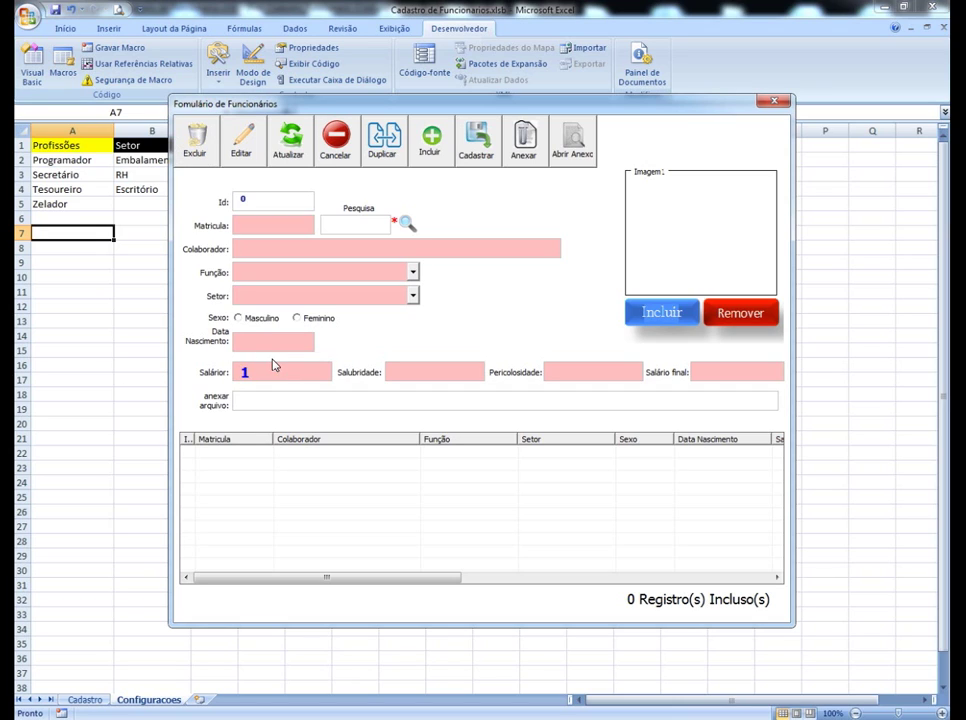
pyautogui.write('200')
pyautogui.click(418, 372)
pyautogui.write('150')
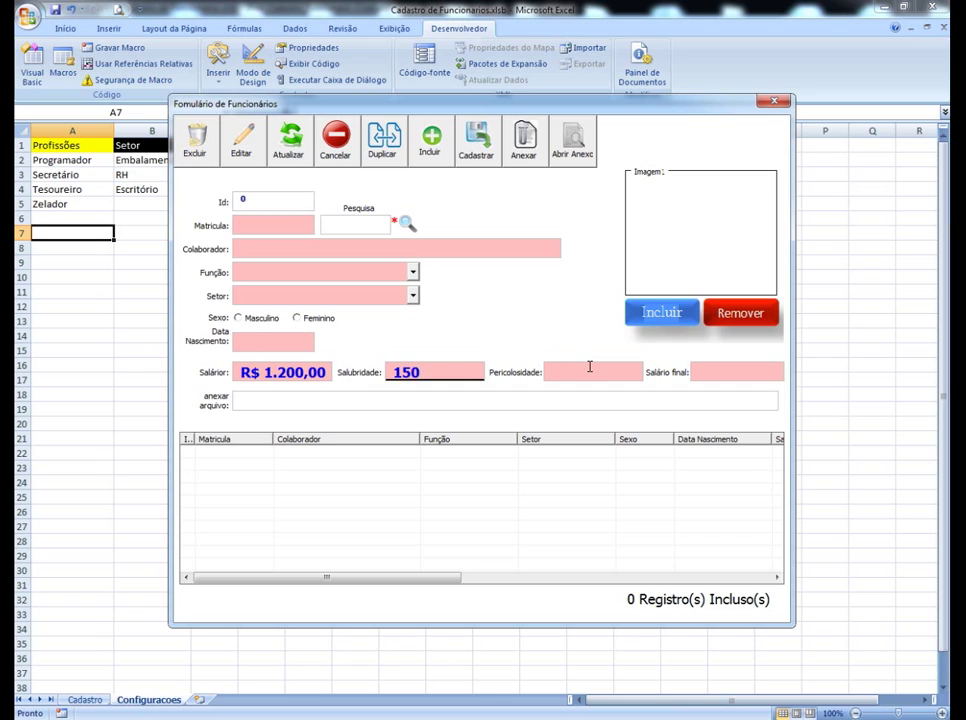
pyautogui.click(590, 367)
pyautogui.write('0')
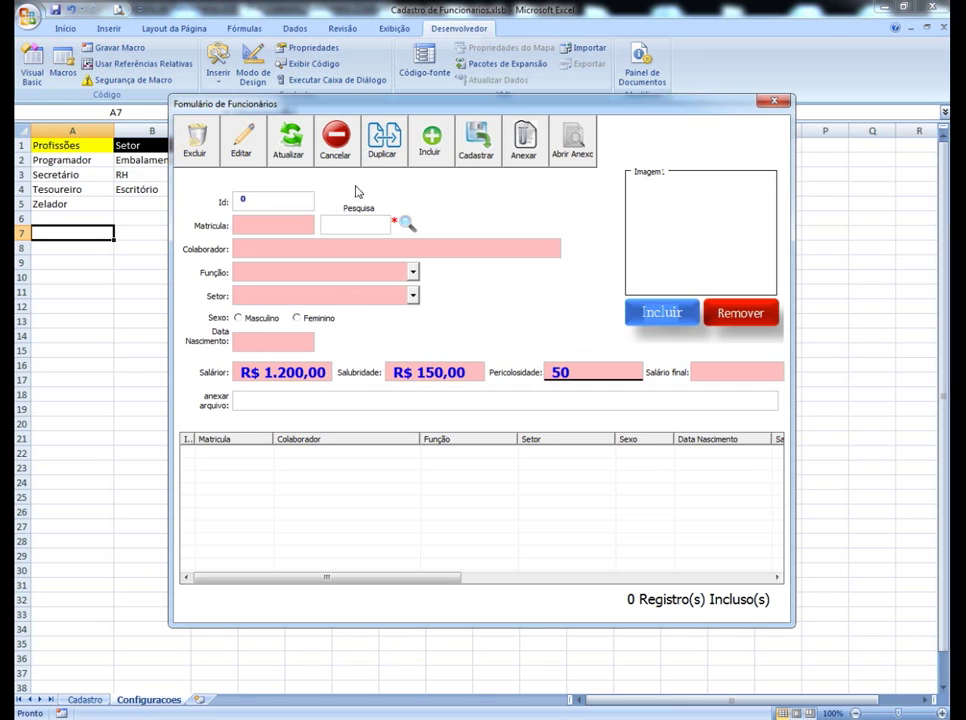
pyautogui.click(432, 156)
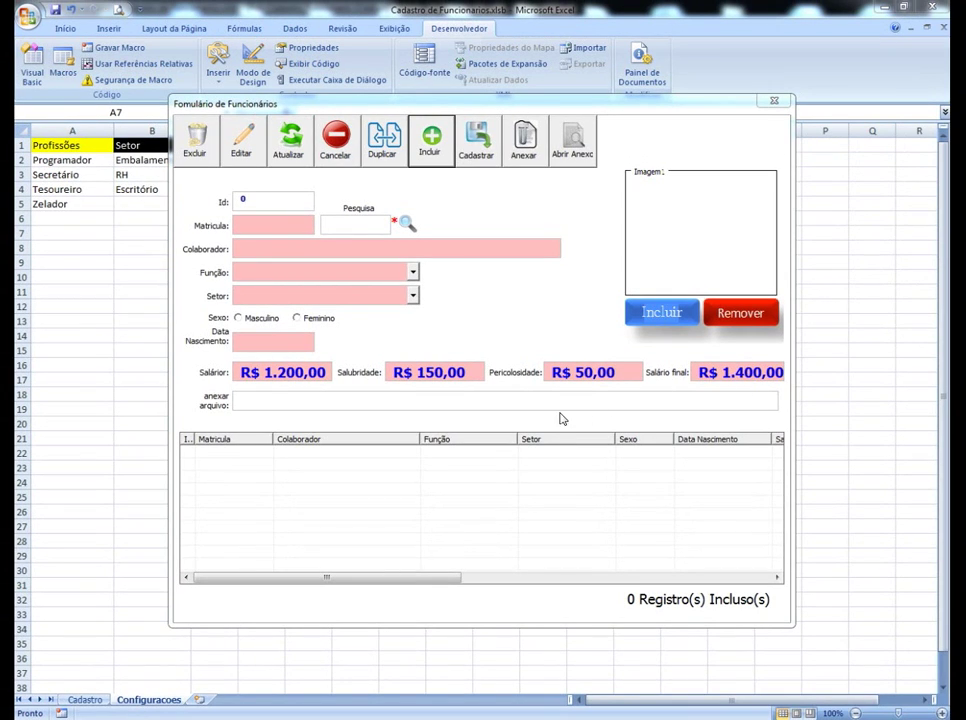
pyautogui.moveTo(452, 108); pyautogui.dragTo(423, 114)
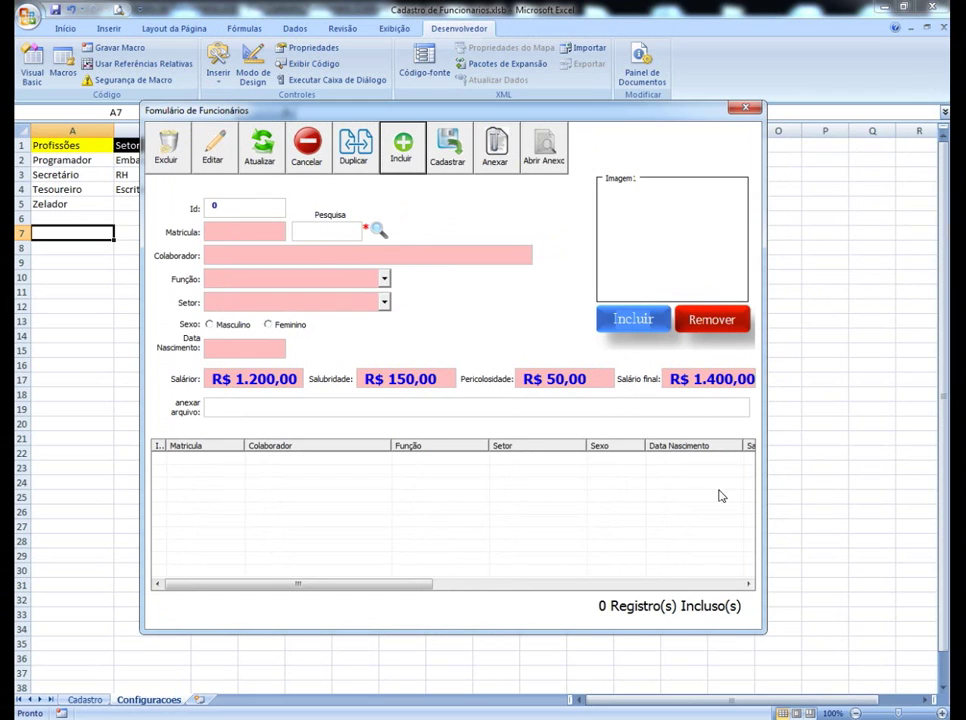
pyautogui.moveTo(407, 589); pyautogui.dragTo(395, 585)
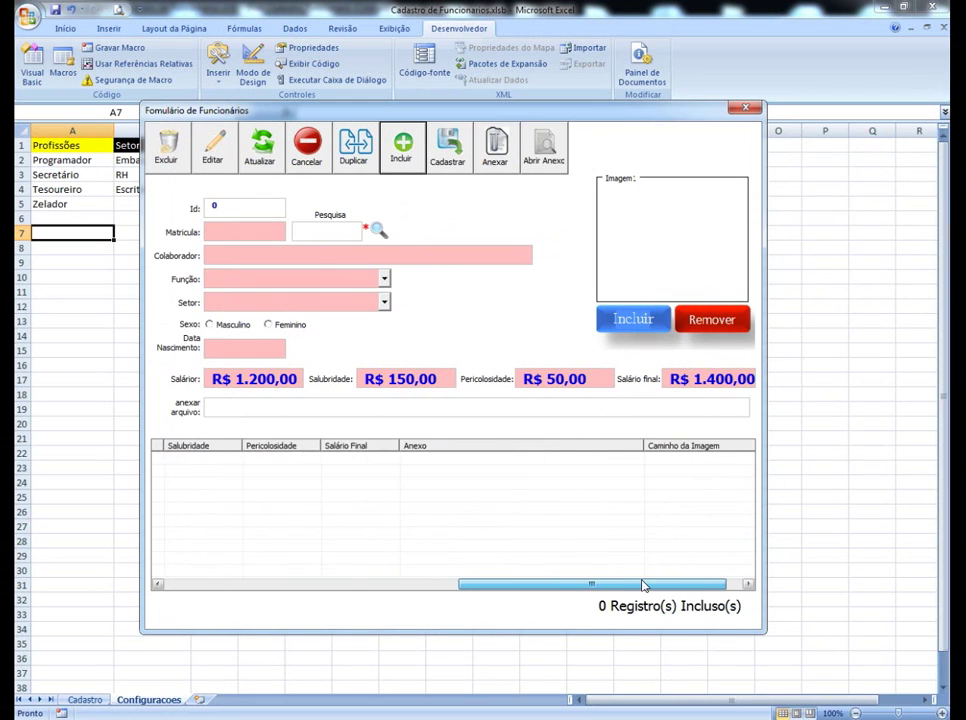